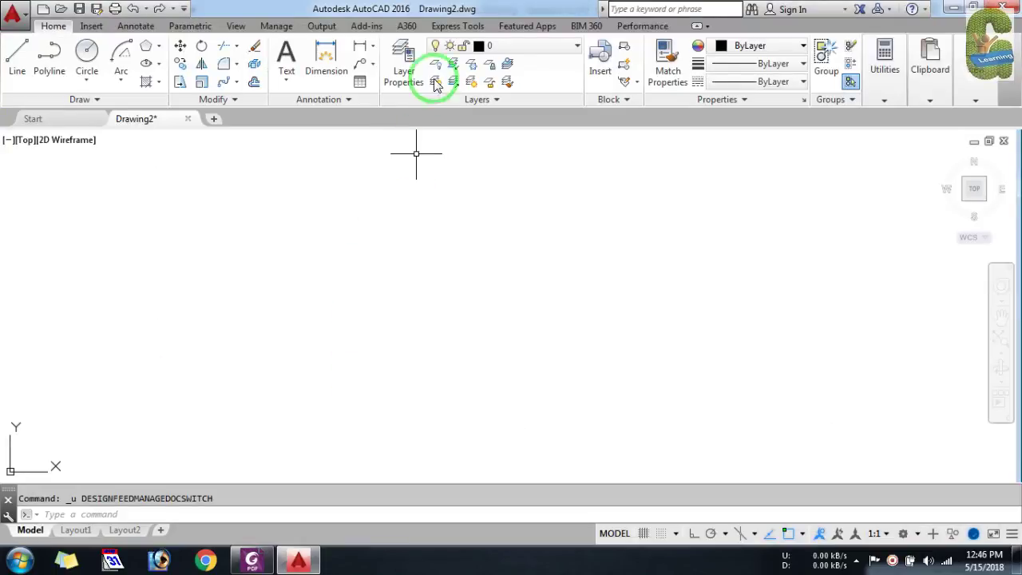
Step: Open the layer settings in the blank Drawing2
click(414, 78)
Step: Add two new layers and give the centre layer magenta colour 210 with the CENTER linetype
click(218, 125)
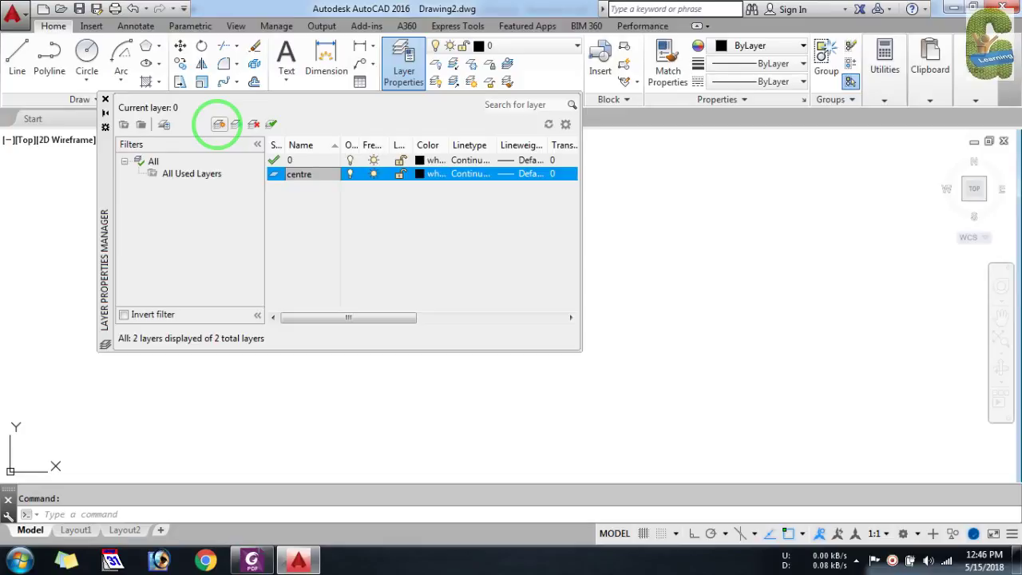
click(219, 125)
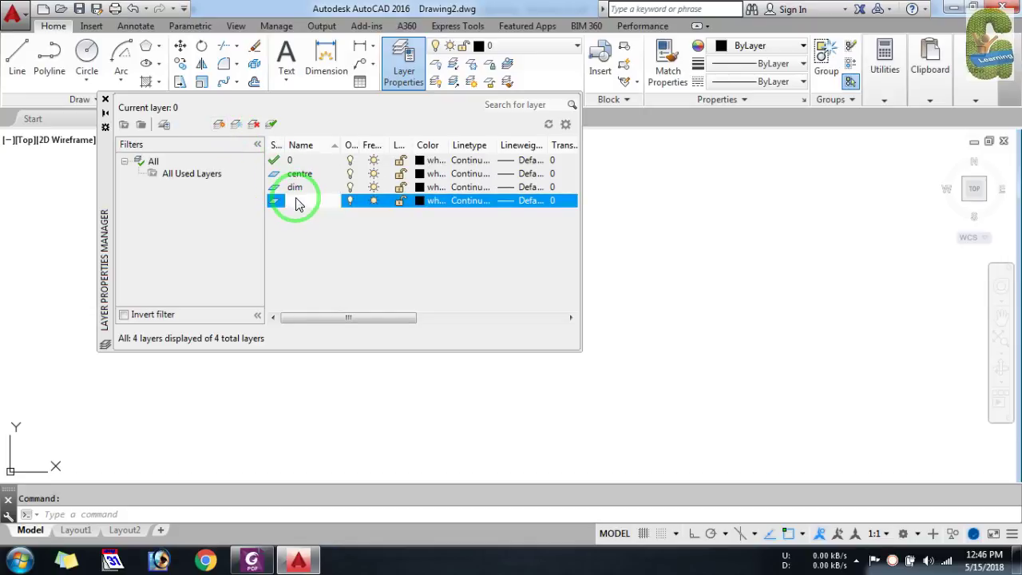
text(track)
click(422, 177)
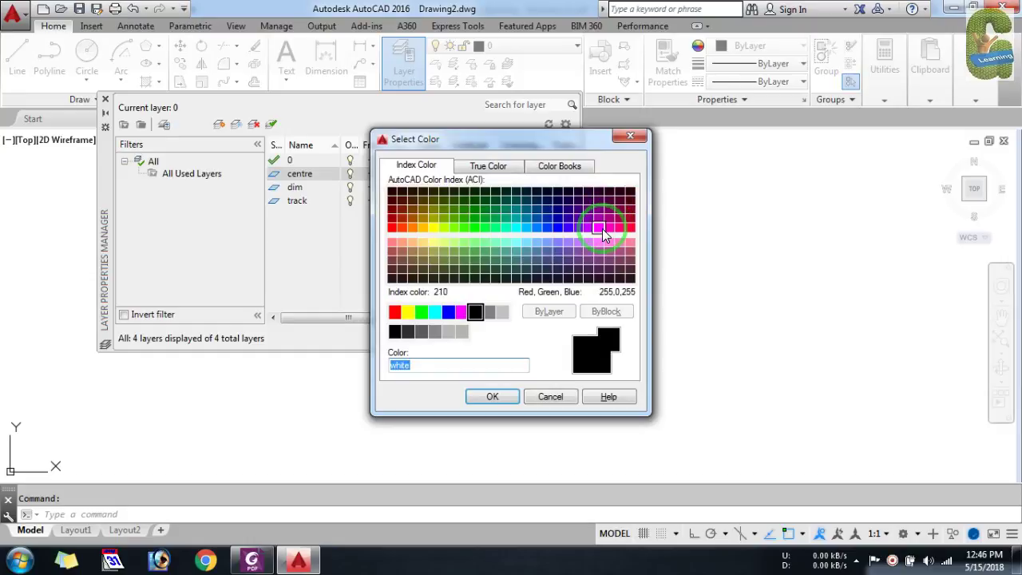
click(493, 397)
click(475, 174)
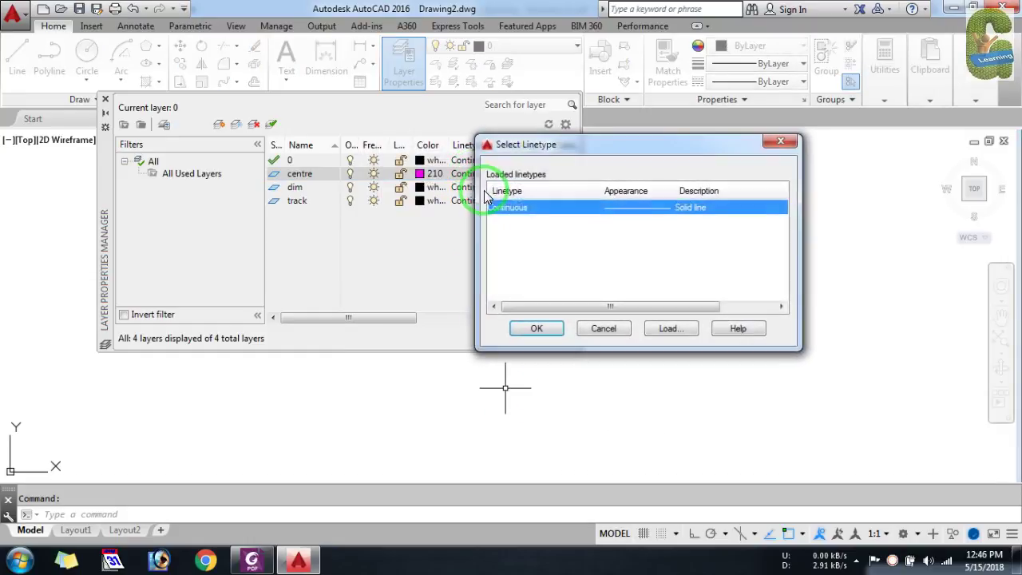
click(669, 328)
key(c)
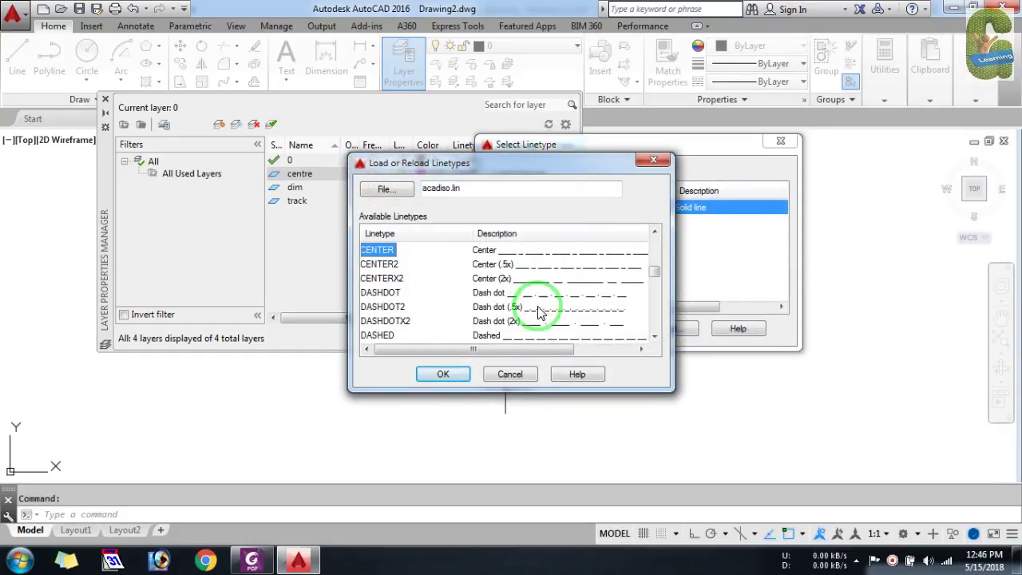
click(455, 377)
click(559, 204)
click(532, 320)
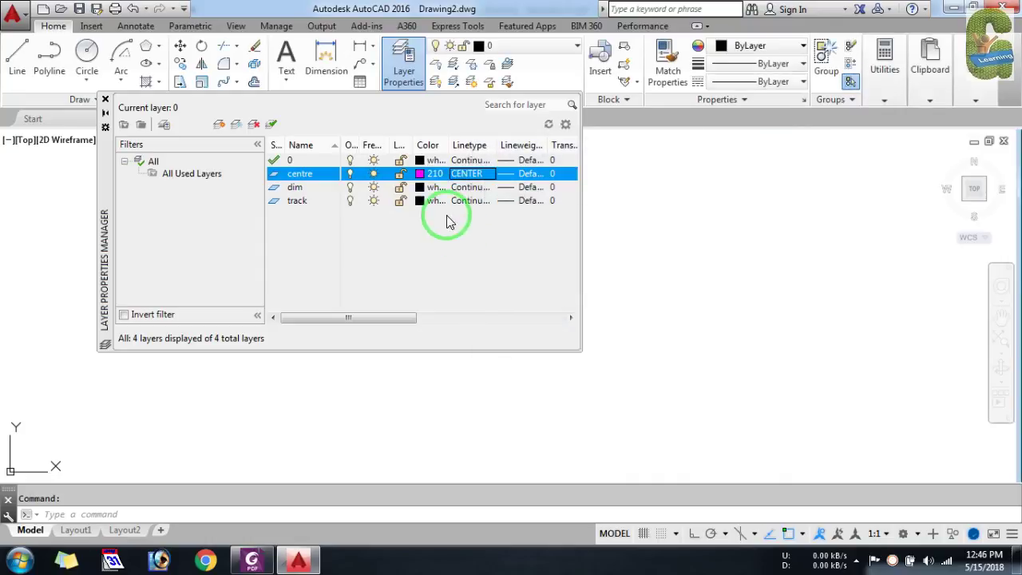
Step: Colour the dim layer 162 and the track layer 21, then make centre current
click(424, 188)
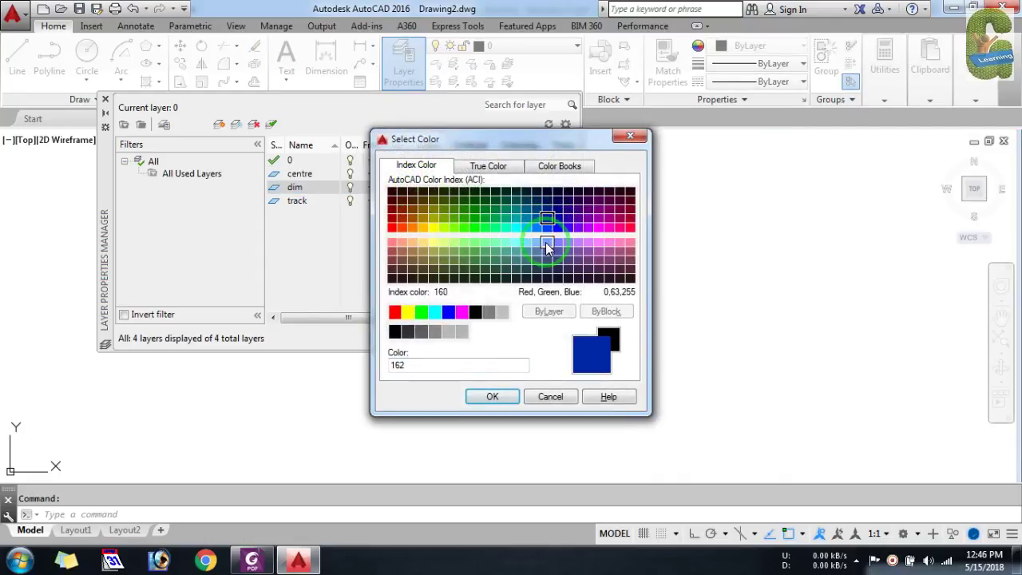
click(493, 397)
click(424, 201)
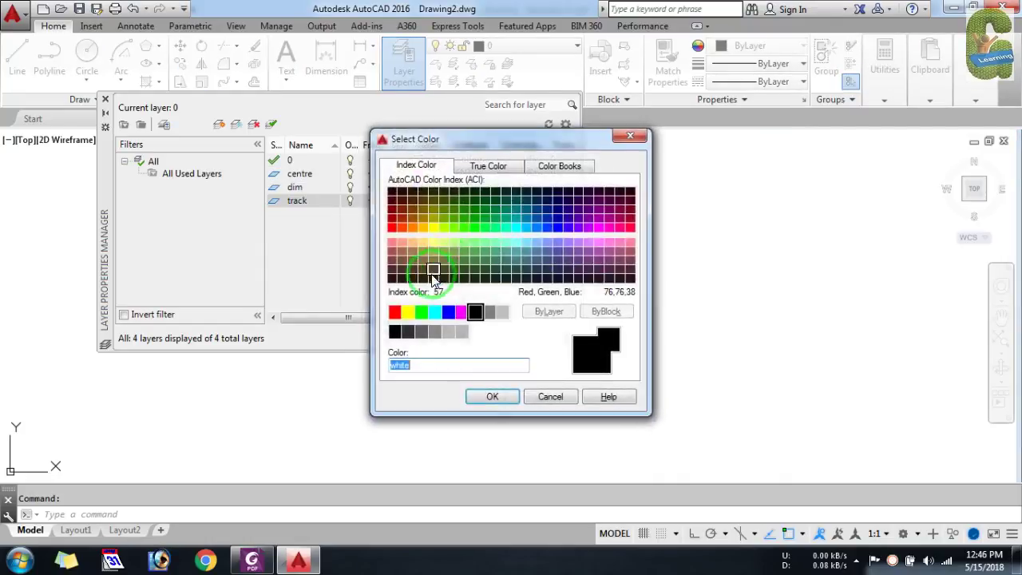
click(493, 397)
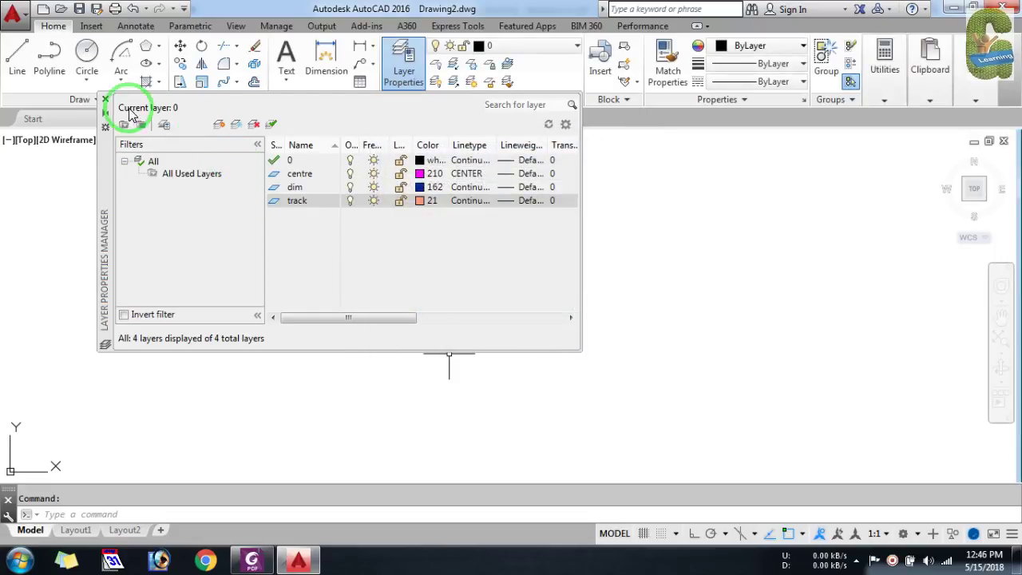
double_click(297, 171)
click(105, 99)
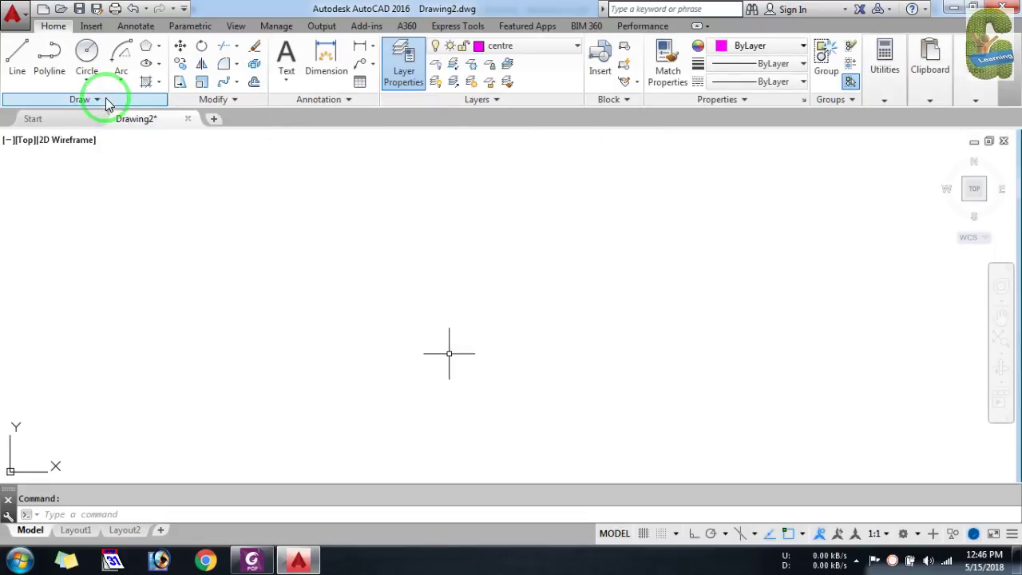
Step: Draw a horizontal centre line and a vertical centre line crossing it
click(20, 74)
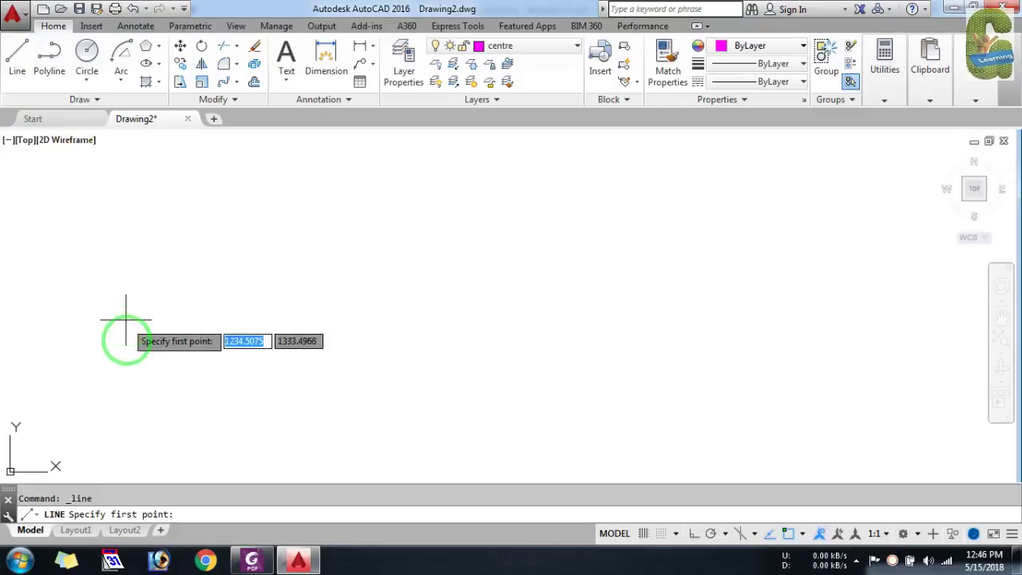
click(131, 361)
click(434, 361)
key(Escape)
middle_drag(253, 219, 222, 144)
click(26, 68)
click(285, 174)
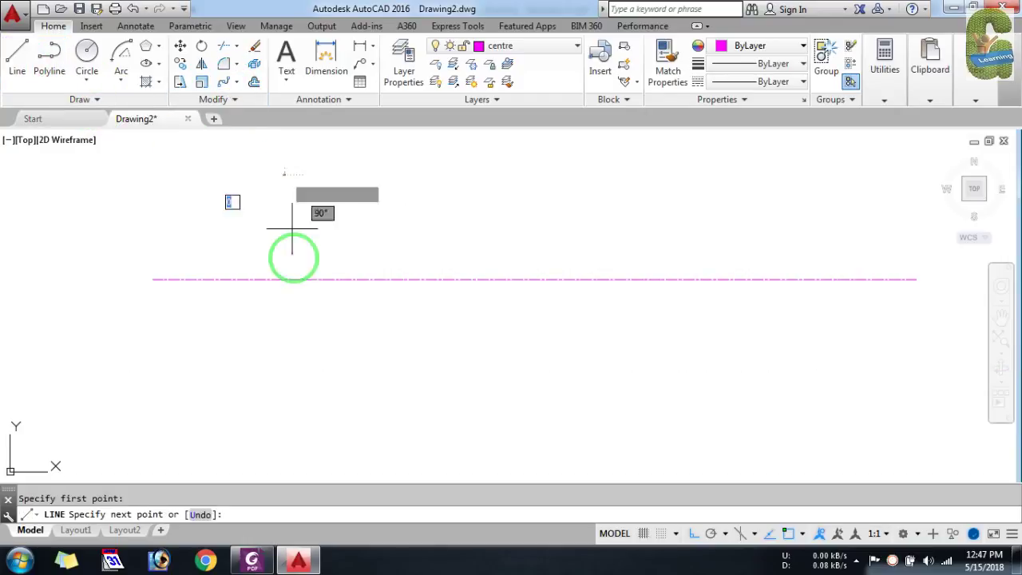
click(285, 410)
key(Escape)
Step: Make layer 0 current from the Layers dropdown
scroll(264, 257, up, 2)
click(95, 71)
click(507, 47)
click(505, 67)
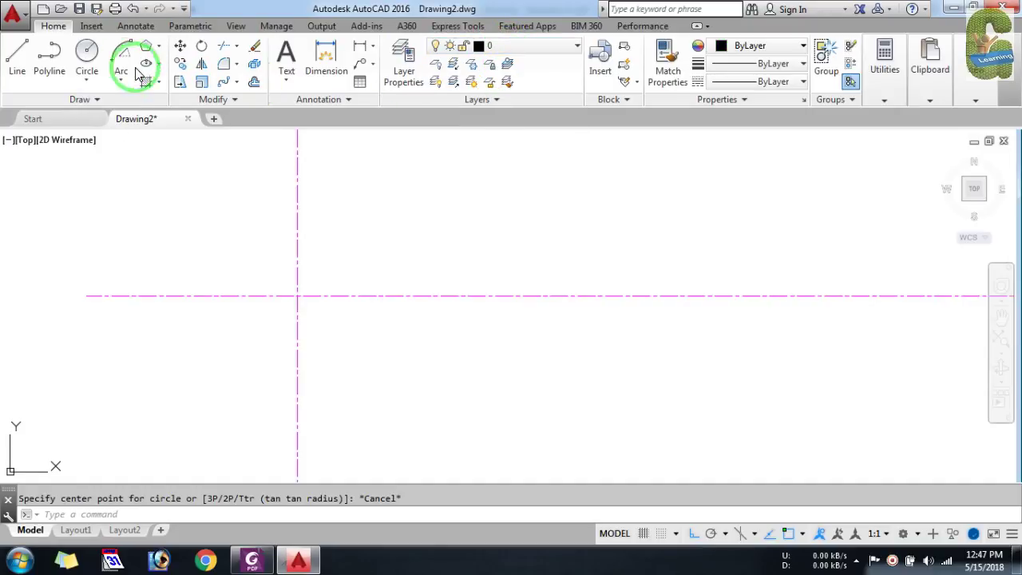
Step: Draw a radius-15 circle centred on the centre-line intersection
click(86, 52)
click(297, 295)
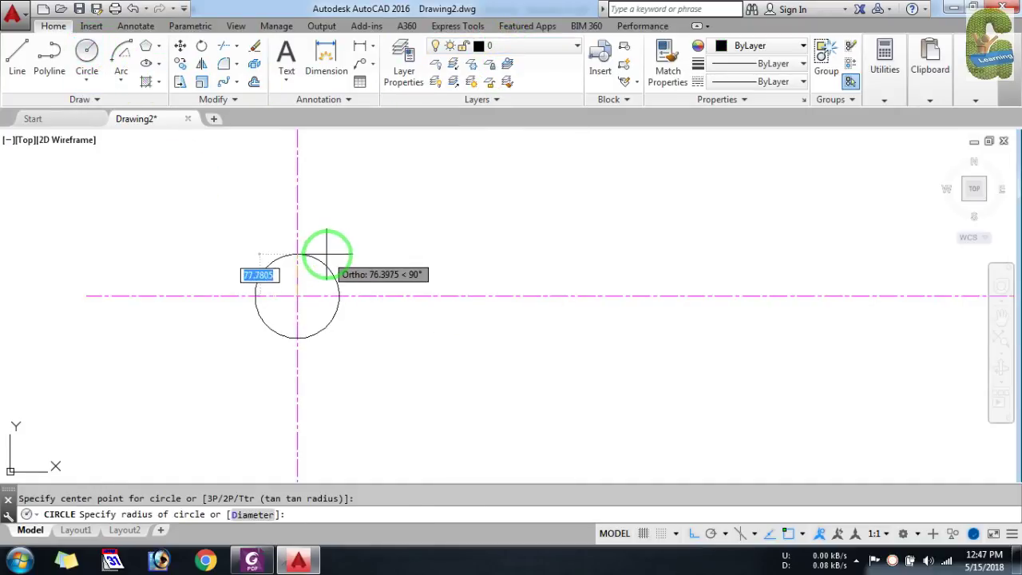
scroll(340, 262, up, 2)
scroll(324, 293, up, 1)
Step: Offset the circle 2 units inward to make the inner thread circle
text(ff)
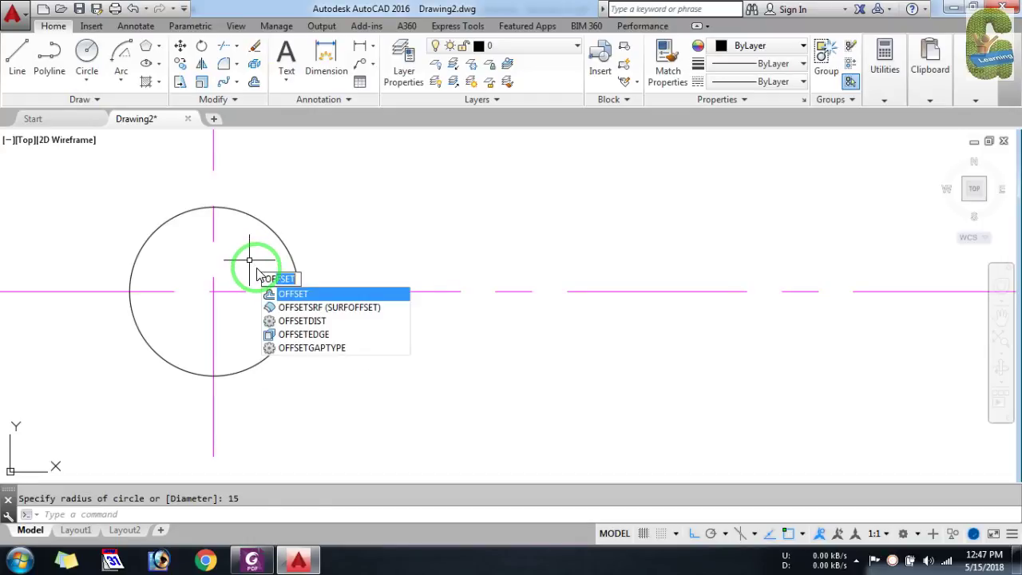
key(Return)
text(2)
key(Return)
click(278, 256)
click(240, 240)
key(Escape)
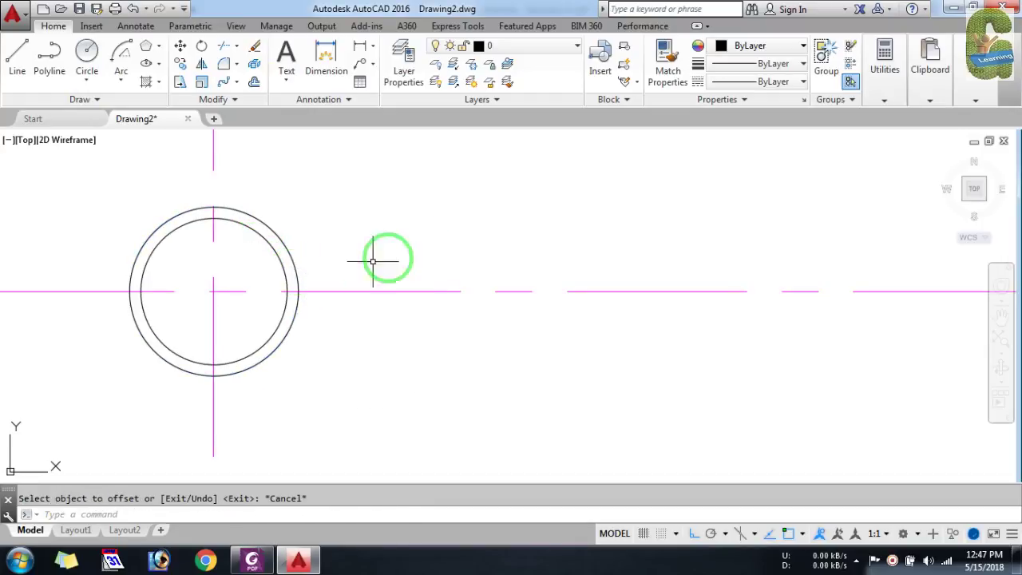
scroll(384, 255, down, 2)
Step: Draw two radial lines from the circle centre toward the lower left
click(17, 53)
click(290, 276)
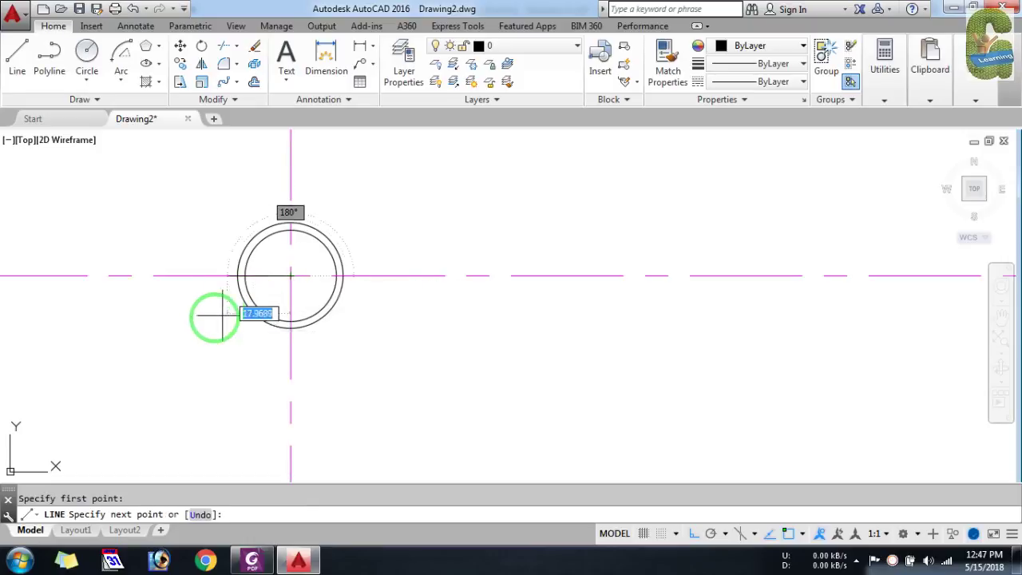
key(F8)
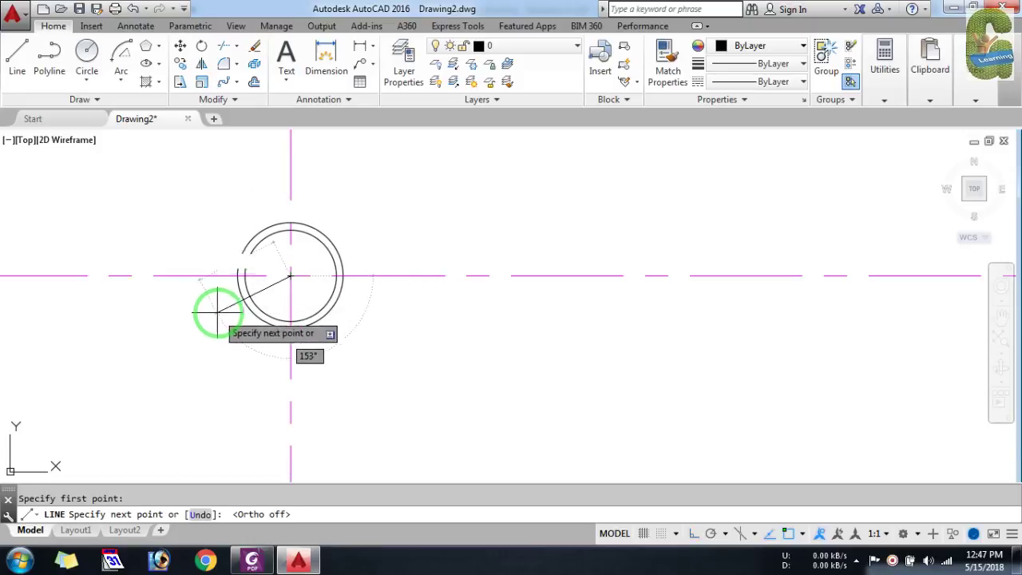
click(228, 310)
key(Escape)
scroll(289, 275, up, 2)
scroll(290, 270, up, 2)
key(Return)
click(291, 269)
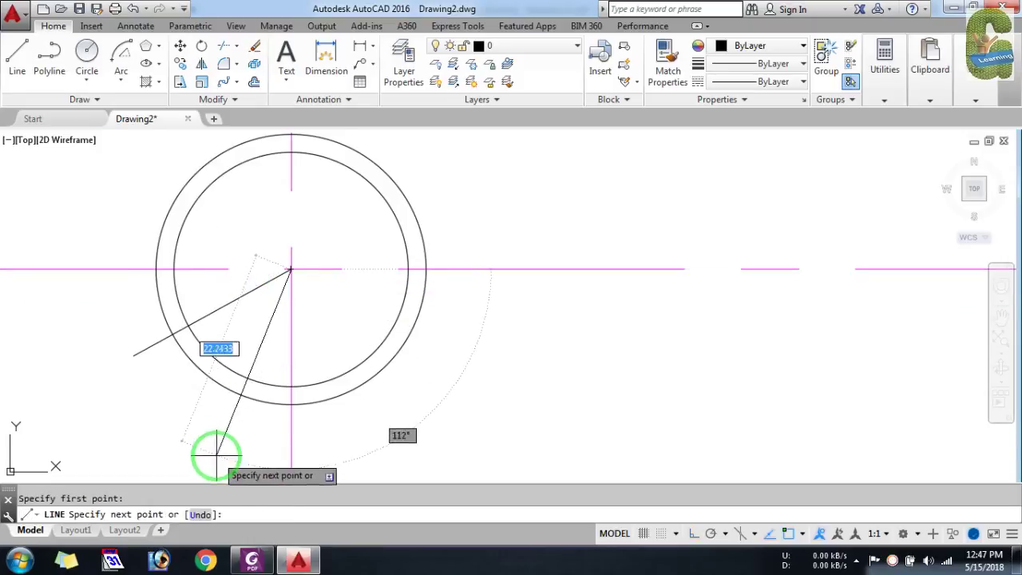
click(217, 455)
key(Escape)
Step: Trim the inner circle's arc between the radial lines, then erase both lines
key(Return)
click(239, 292)
click(216, 360)
key(Return)
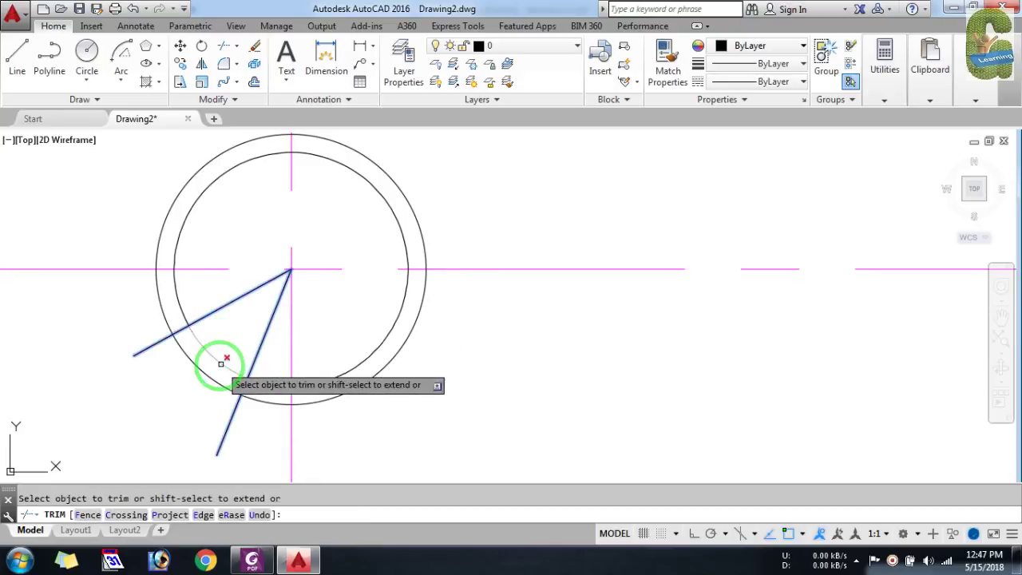
click(216, 360)
key(Escape)
click(273, 332)
click(232, 292)
key(Delete)
scroll(252, 308, down, 5)
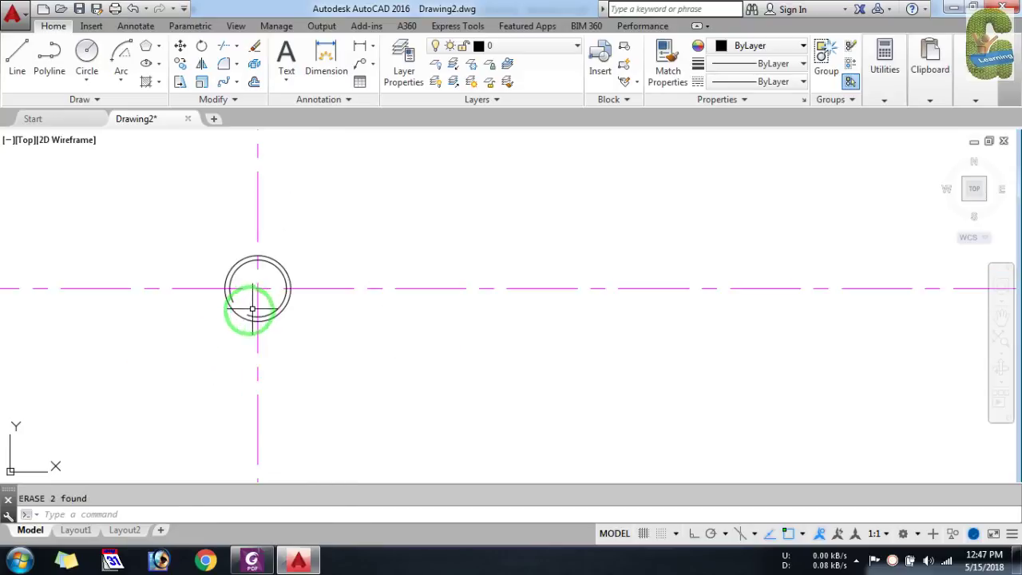
Step: Check the reference bolt PDF and return to the drawing
click(87, 60)
key(Escape)
click(16, 58)
key(alt+Tab)
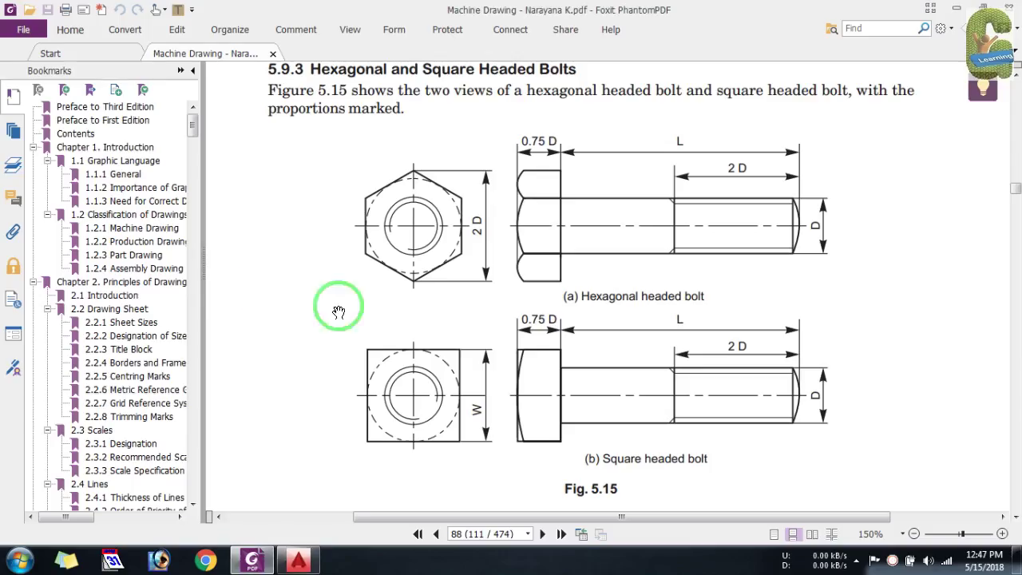
key(alt+Tab)
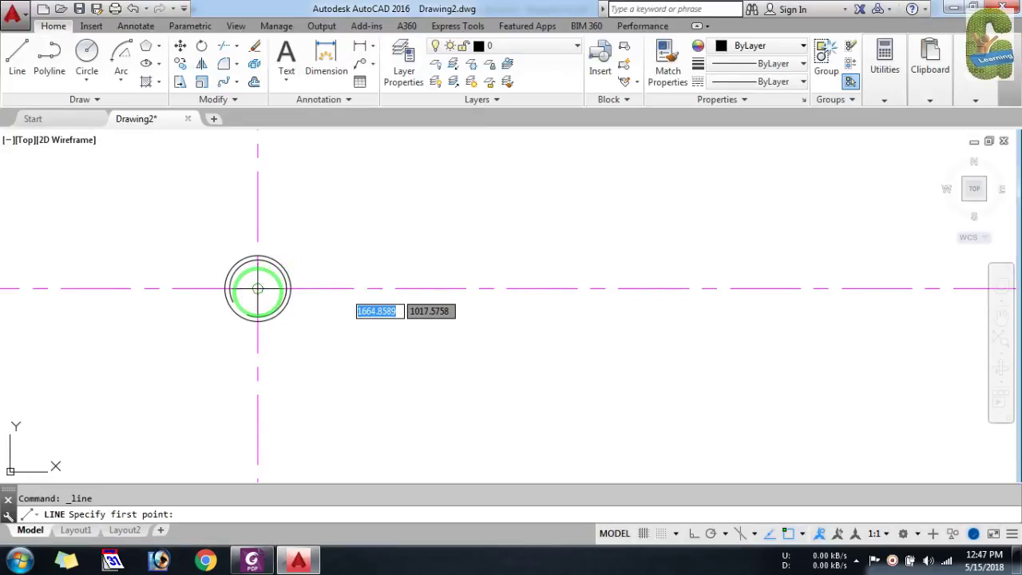
Step: Draw a six-sided polygon inscribed in a circle, centred on the shank circles
click(257, 287)
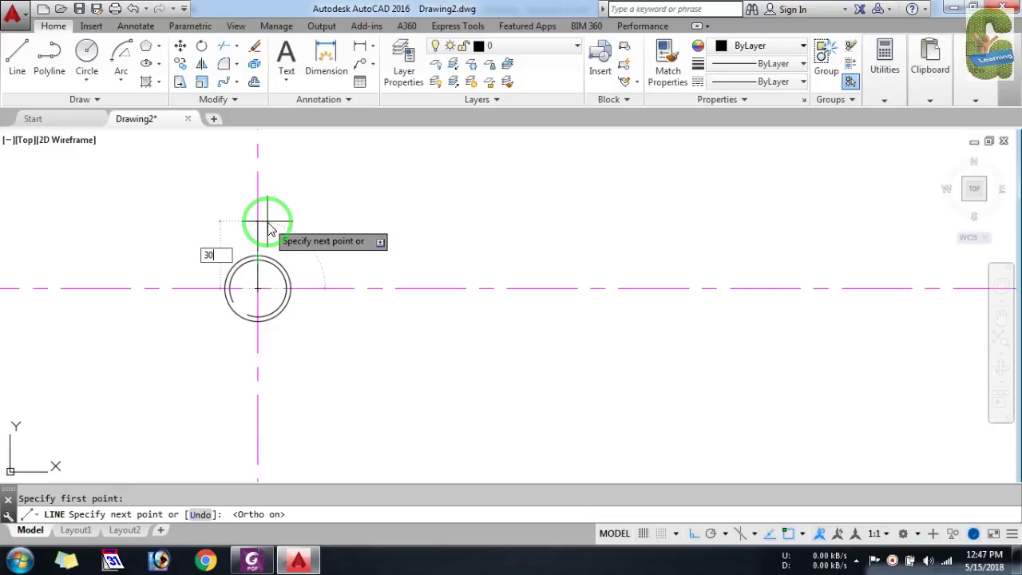
key(Escape)
scroll(256, 234, up, 2)
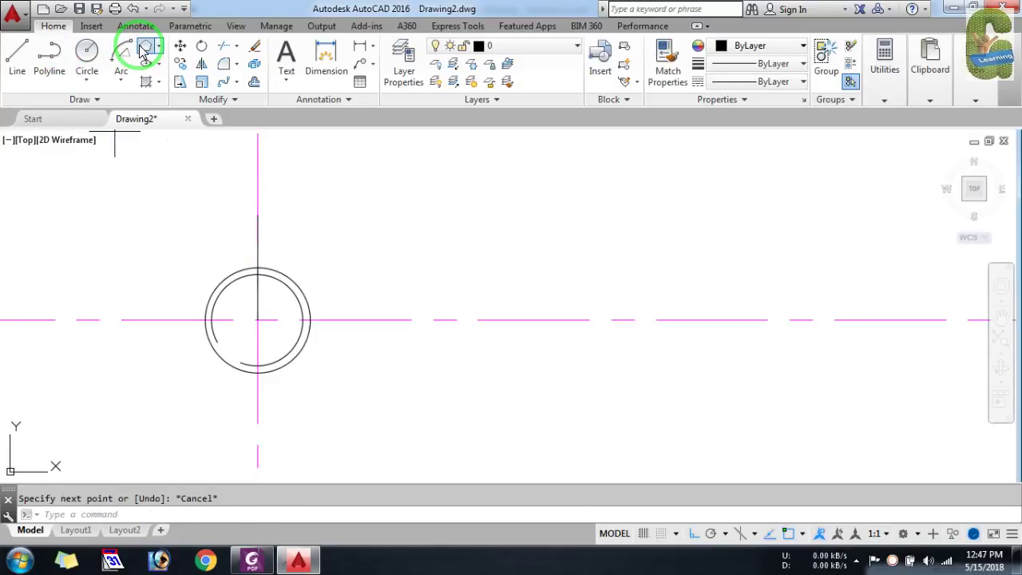
click(147, 46)
key(Return)
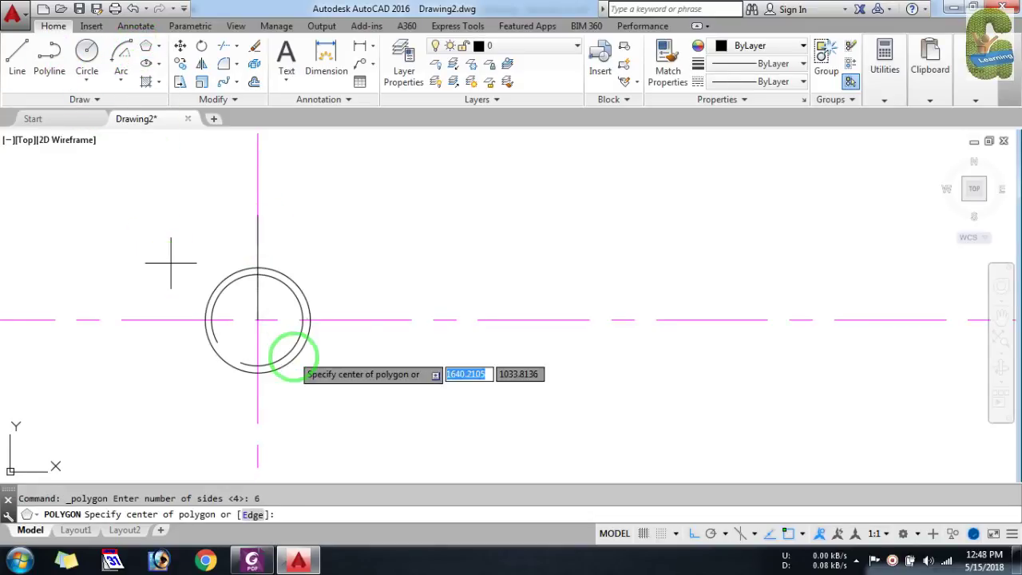
click(260, 320)
click(312, 366)
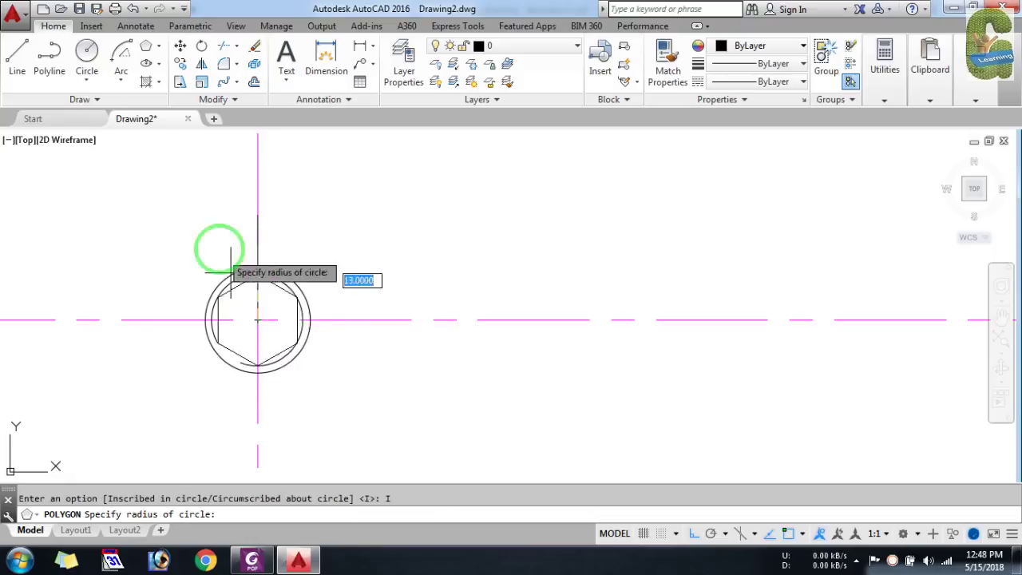
click(269, 234)
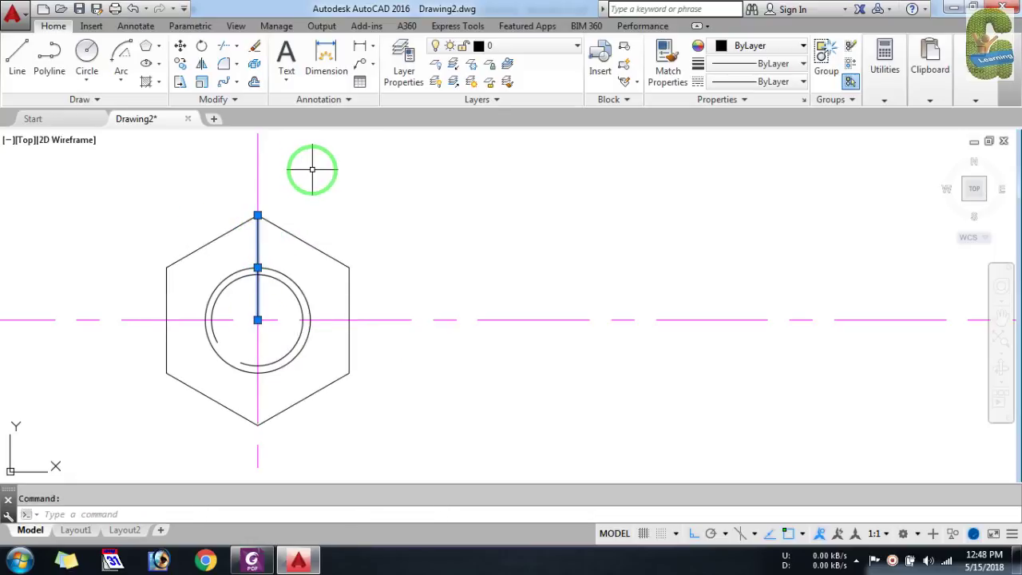
Step: Draw a circle at the hexagon's centre touching its sides, then check the reference PDF
middle_drag(301, 254, 353, 216)
click(86, 50)
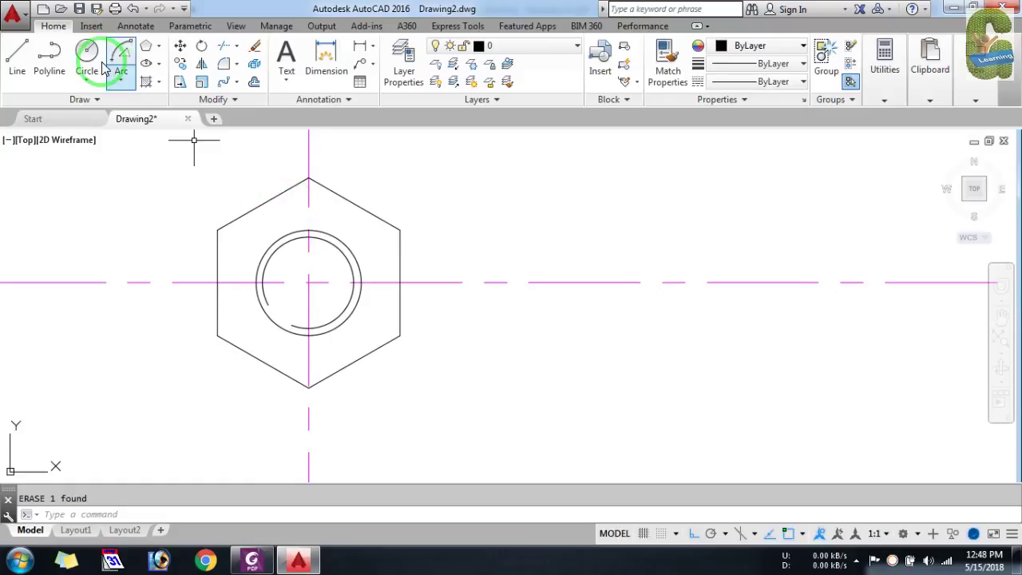
click(309, 282)
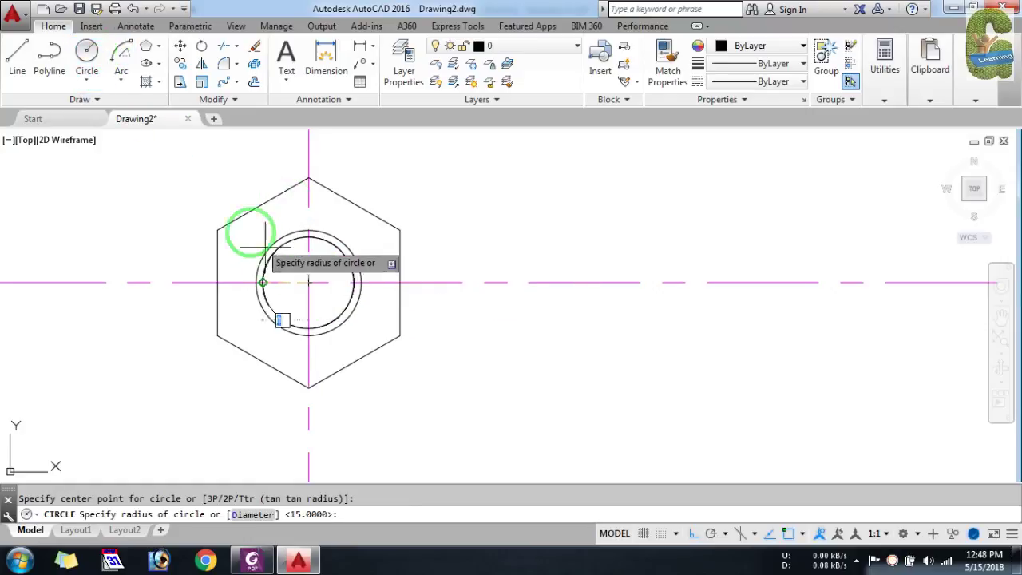
click(258, 205)
key(Escape)
scroll(313, 237, down, 4)
key(alt+Tab)
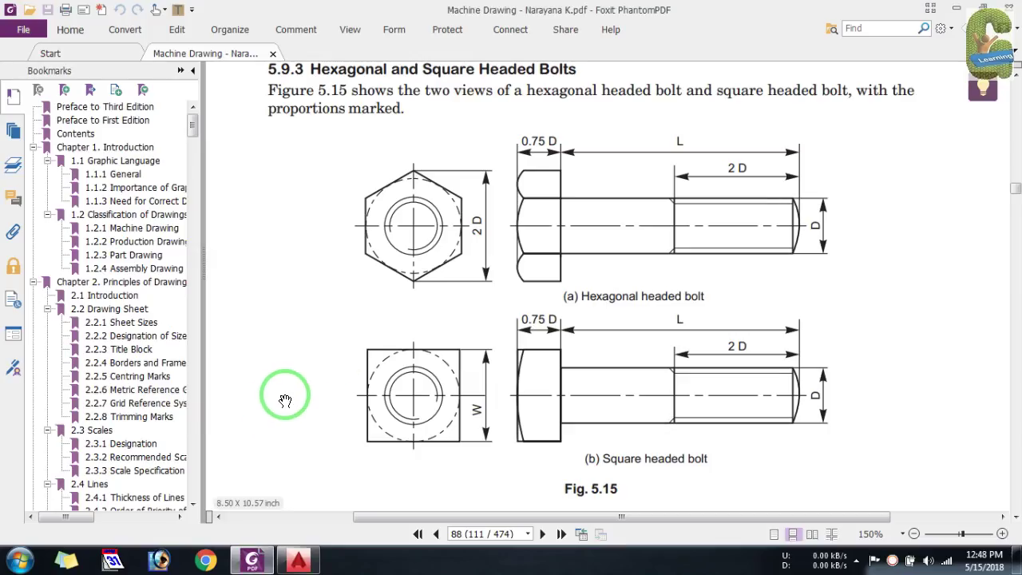
key(alt+Tab)
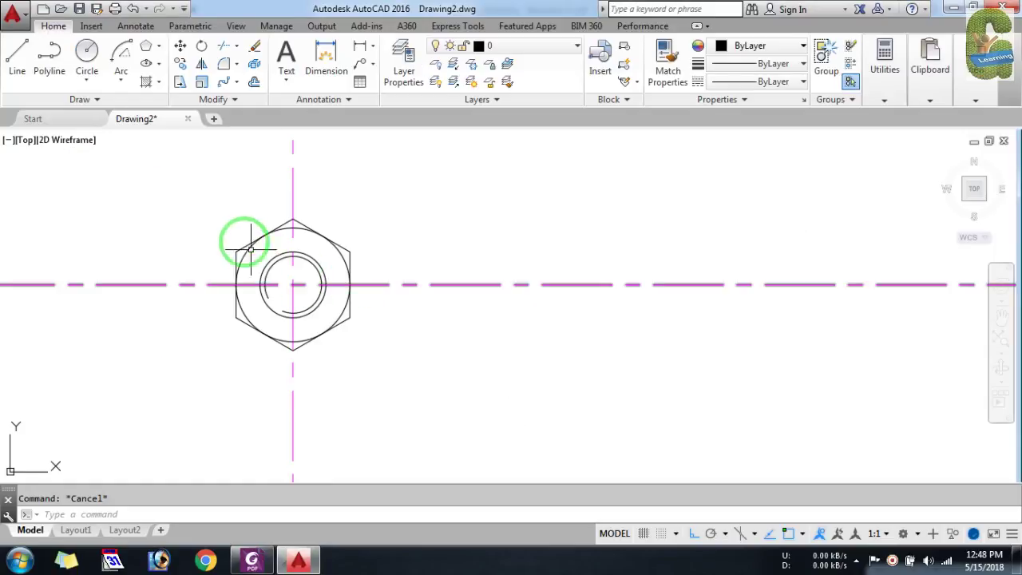
Step: Make track current and cast horizontal rays from the hexagon's top vertices and circle top
click(74, 109)
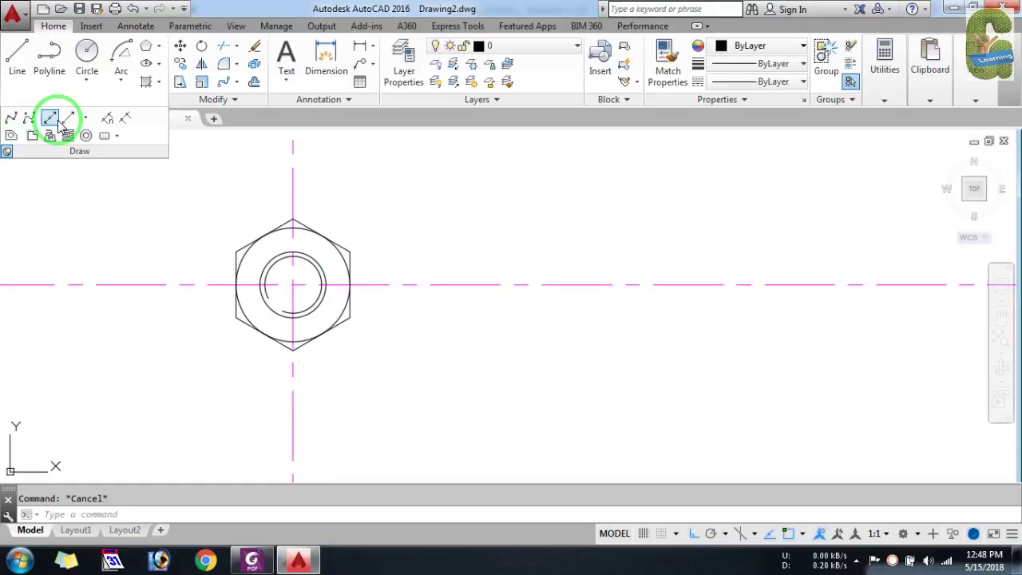
click(534, 50)
click(537, 181)
click(65, 120)
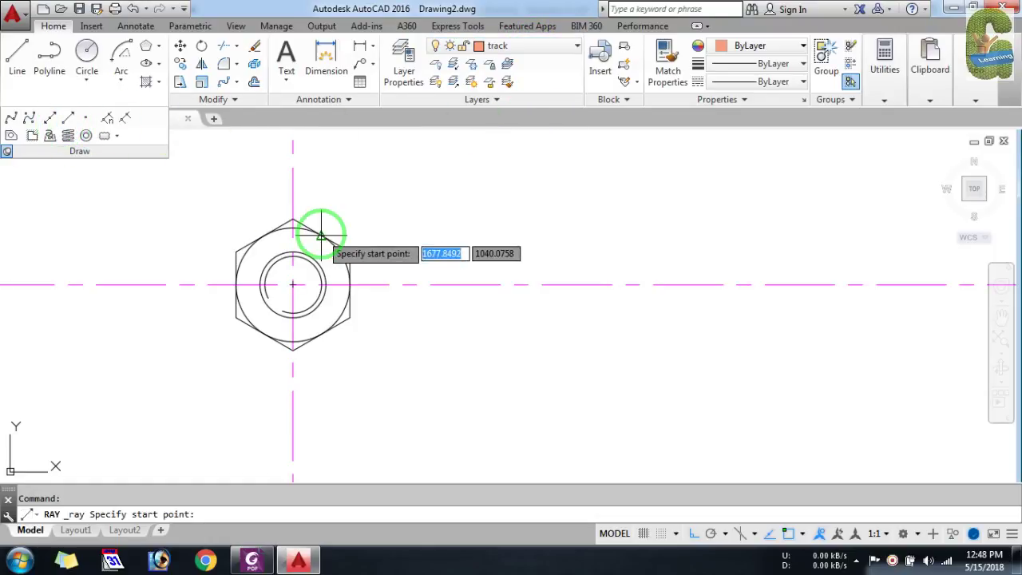
click(293, 219)
click(359, 250)
key(Return)
key(Return)
click(351, 250)
key(Return)
key(Return)
click(320, 235)
click(376, 233)
Step: Add a horizontal ray from the top of the inner circle
scroll(328, 271, up, 2)
key(Return)
key(Return)
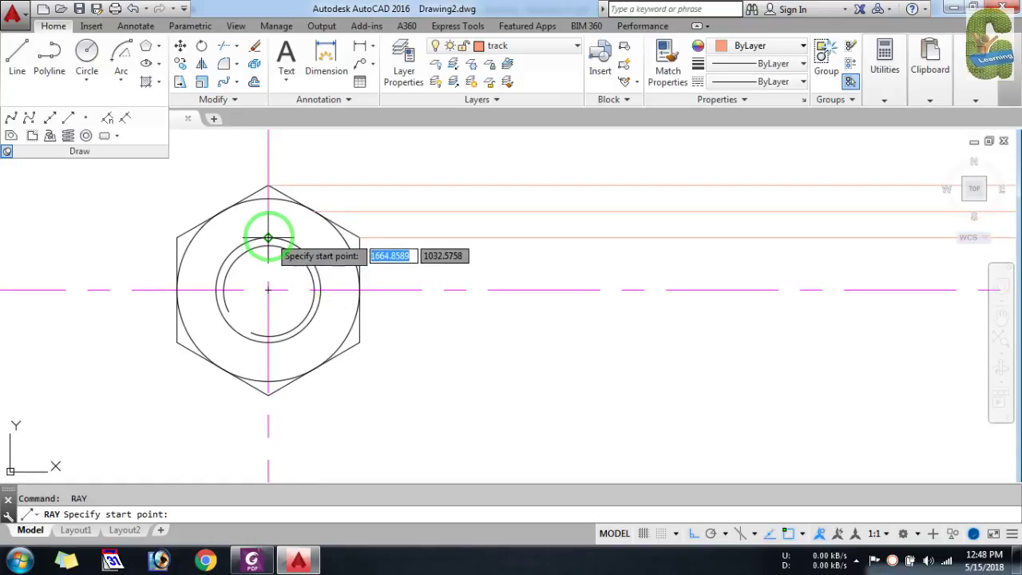
key(Escape)
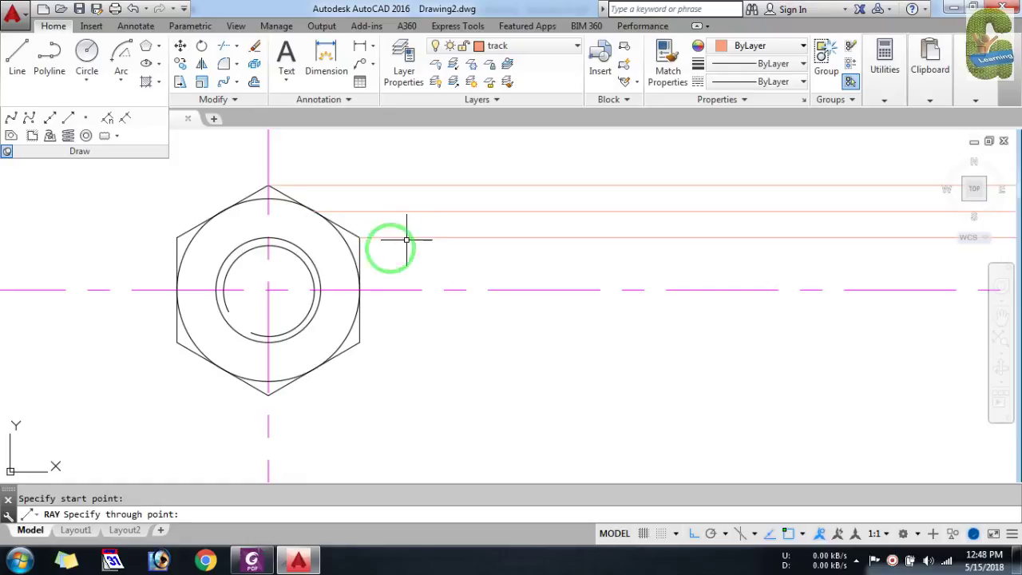
scroll(311, 262, up, 2)
key(Return)
click(241, 234)
click(435, 235)
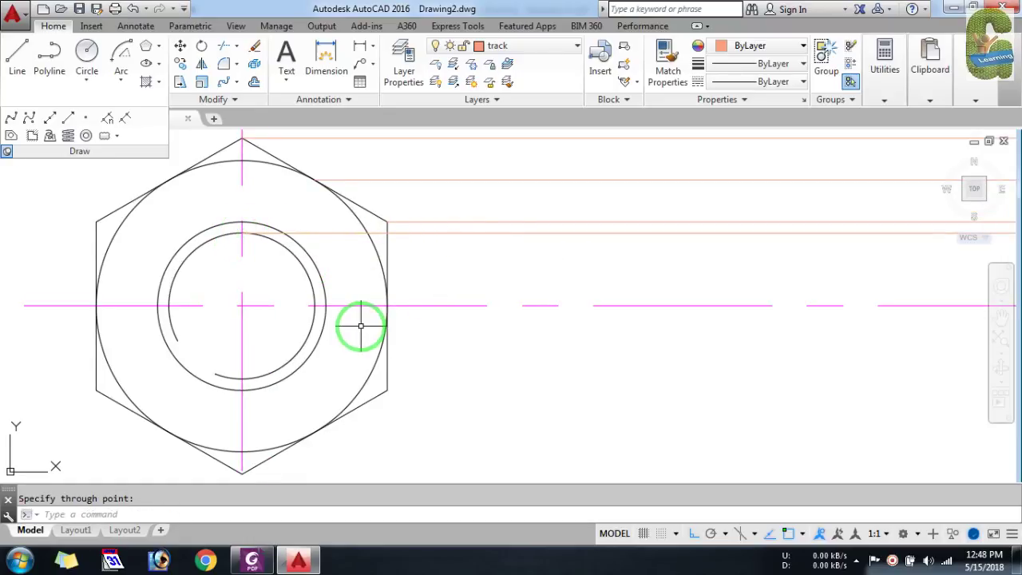
key(Escape)
scroll(360, 326, down, 2)
Step: Mirror the rays about the horizontal centre line, then make layer 0 current
click(424, 150)
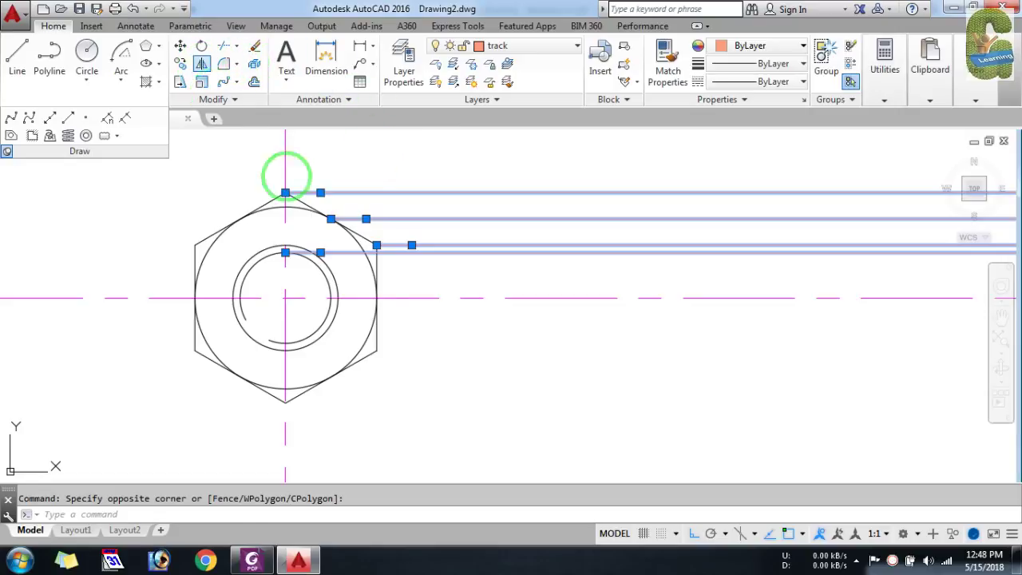
click(258, 148)
click(201, 63)
click(376, 297)
click(433, 296)
scroll(433, 259, down, 2)
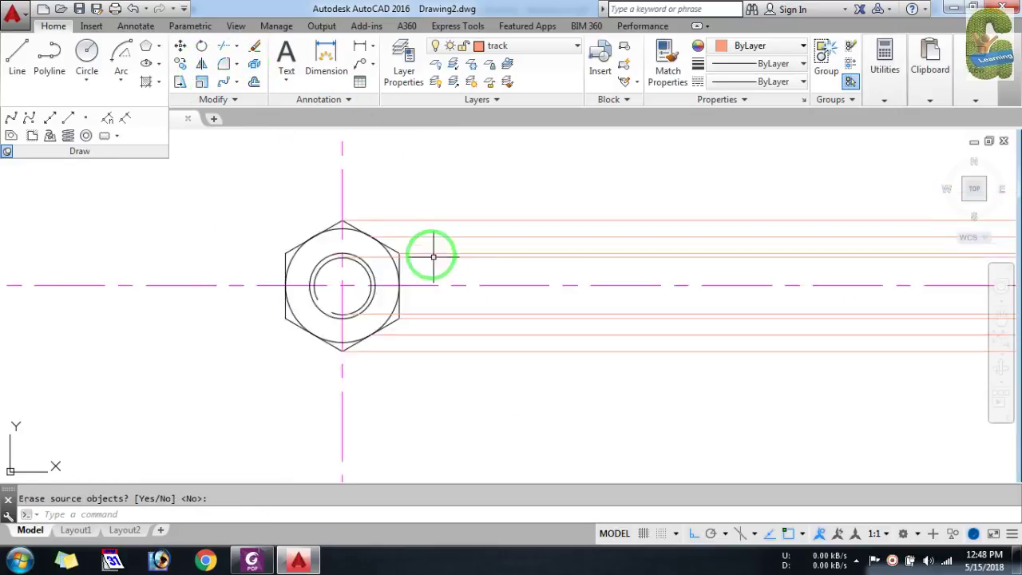
middle_drag(589, 373, 492, 301)
click(527, 46)
click(511, 67)
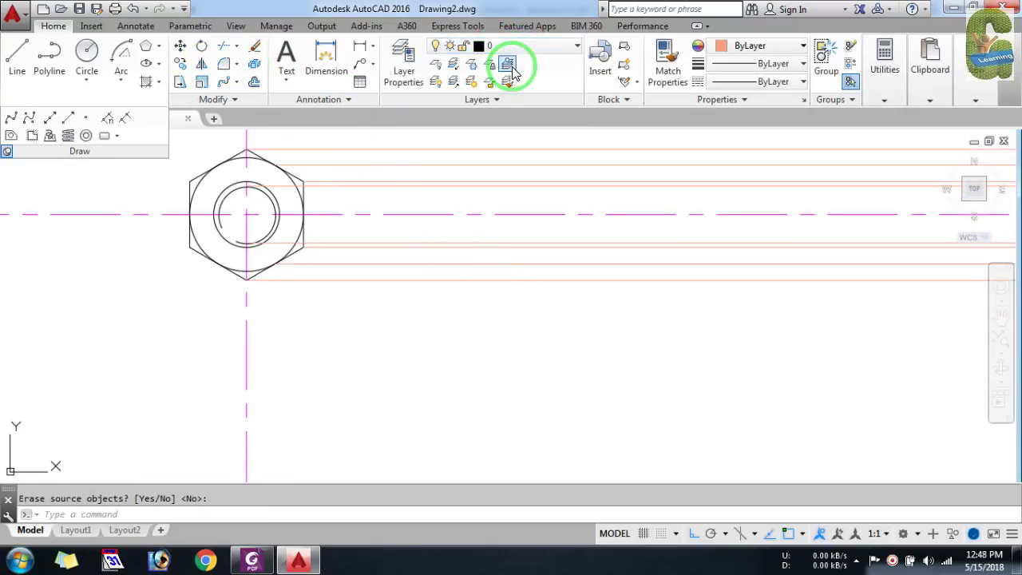
Step: Draw a vertical head face line across the projection rays
scroll(350, 286, down, 2)
click(376, 178)
click(378, 311)
key(Escape)
Step: Trim the construction lines with a crossing window using TR
text(tr)
key(Return)
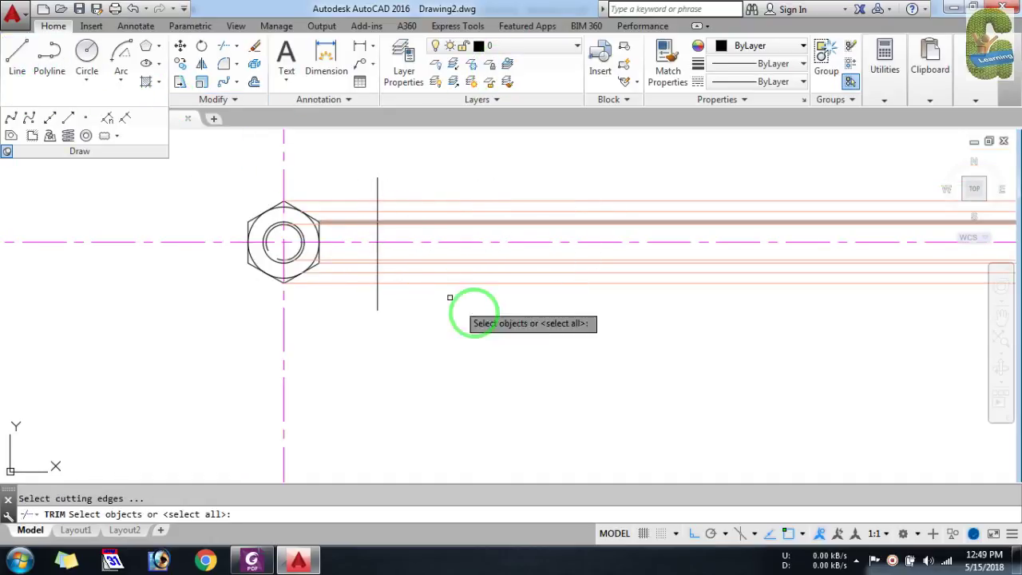
drag(451, 297, 381, 176)
key(Return)
click(358, 174)
click(343, 298)
key(Return)
scroll(396, 250, up, 2)
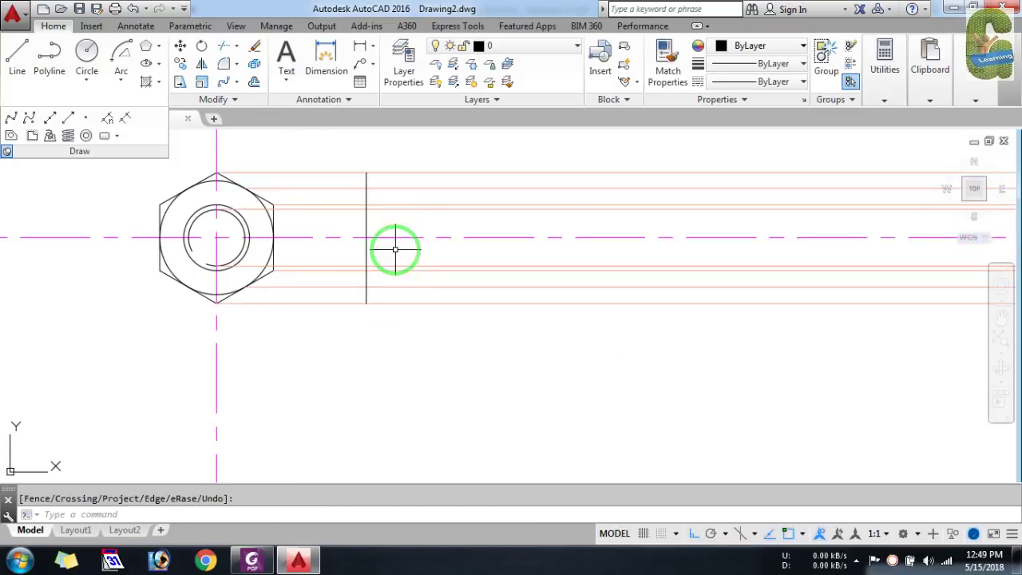
Step: Offset the vertical face line 22.5 to the right to mark the head thickness
text(o)
key(Return)
key(alt+Tab)
key(alt+Tab)
key(Return)
click(365, 222)
click(429, 224)
key(Escape)
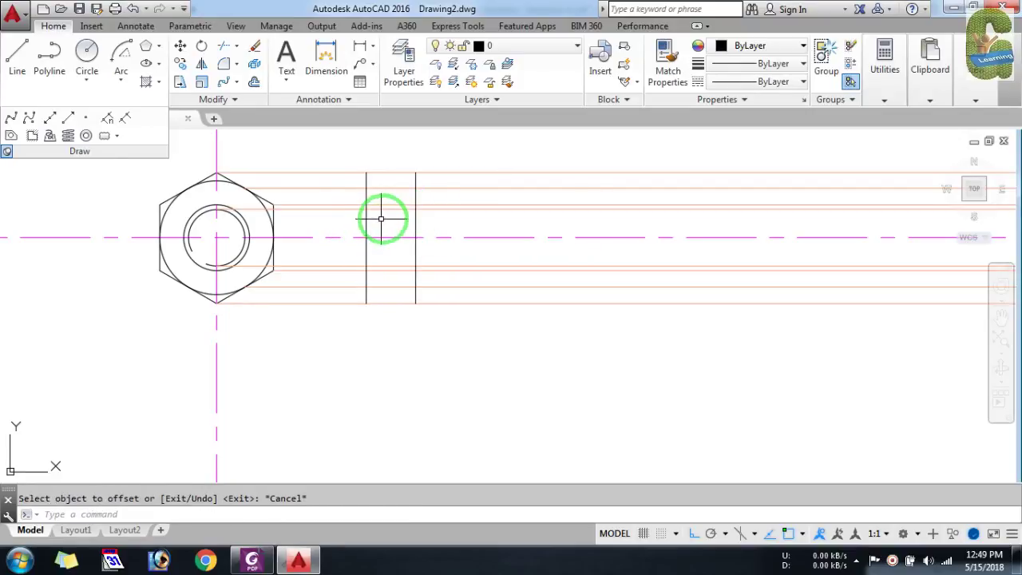
scroll(382, 218, up, 2)
Step: Check the bolt's reference PDF, then return to the drawing
key(alt+Tab)
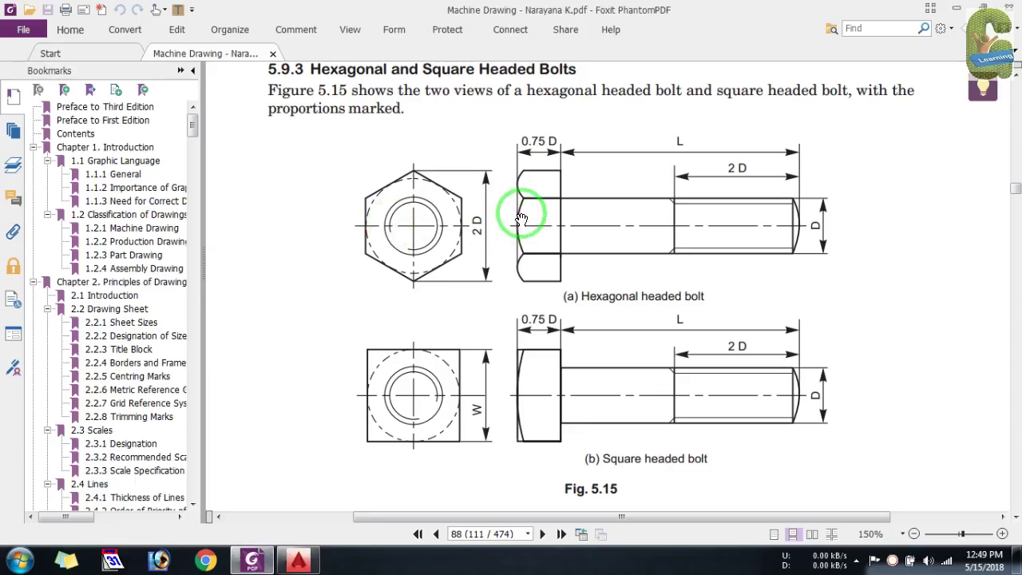
scroll(520, 242, up, 5)
scroll(433, 240, up, 5)
scroll(434, 240, up, 5)
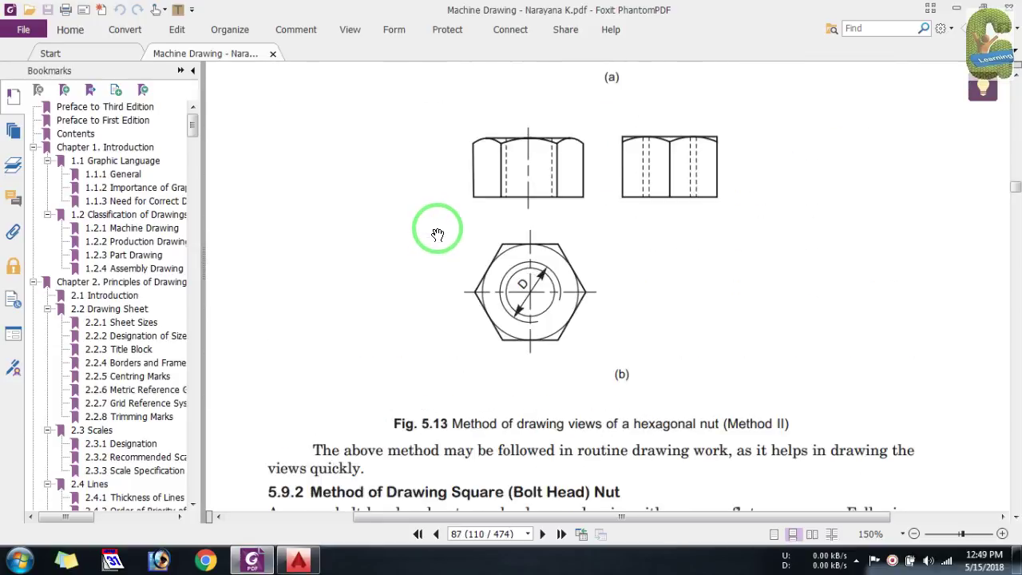
scroll(434, 228, up, 5)
scroll(575, 195, down, 10)
scroll(567, 201, down, 5)
scroll(567, 200, down, 5)
key(alt+Tab)
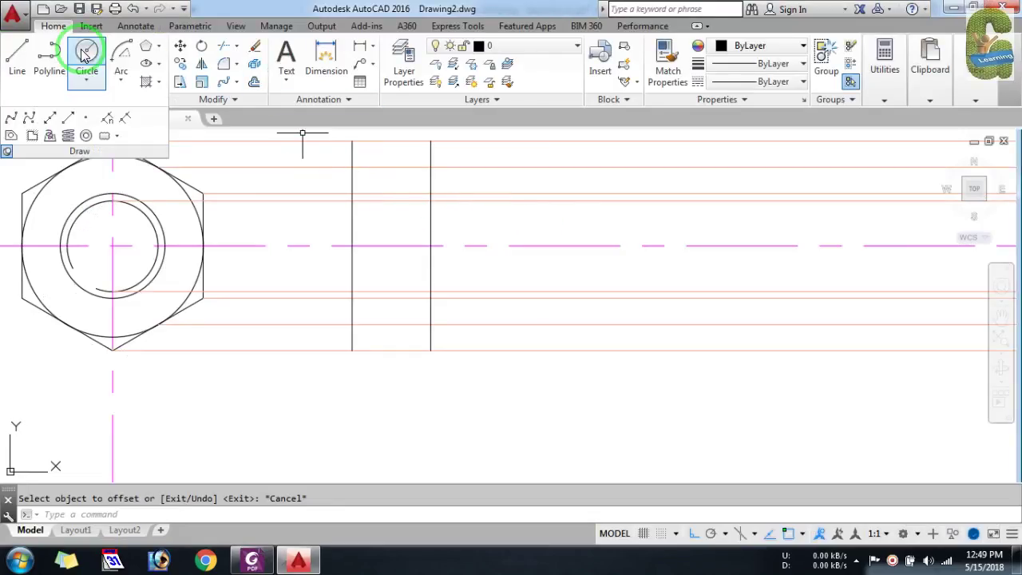
Step: Draw a radius 45 circle above the drawing
click(84, 48)
scroll(354, 360, down, 3)
click(527, 199)
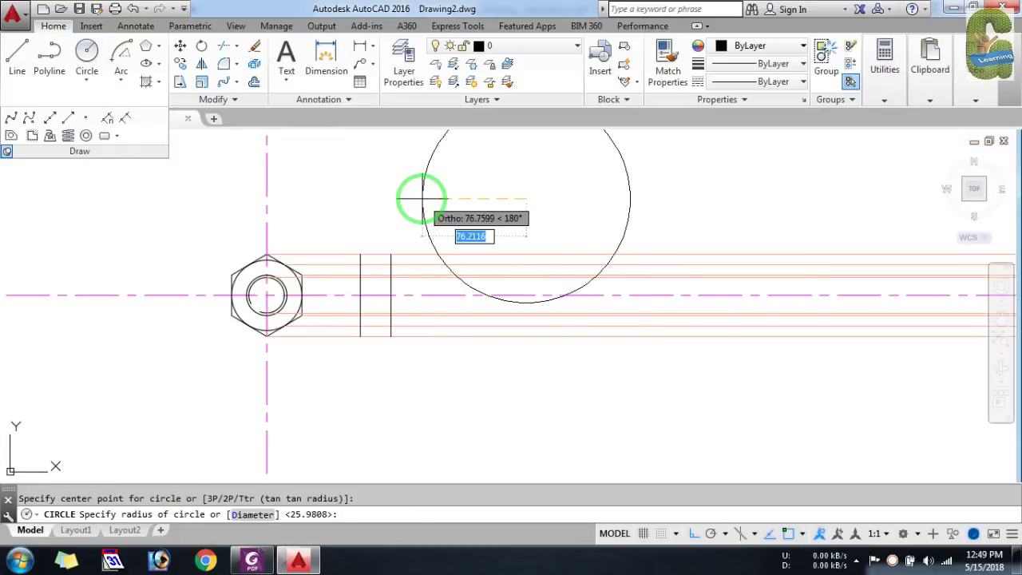
text(5)
key(Return)
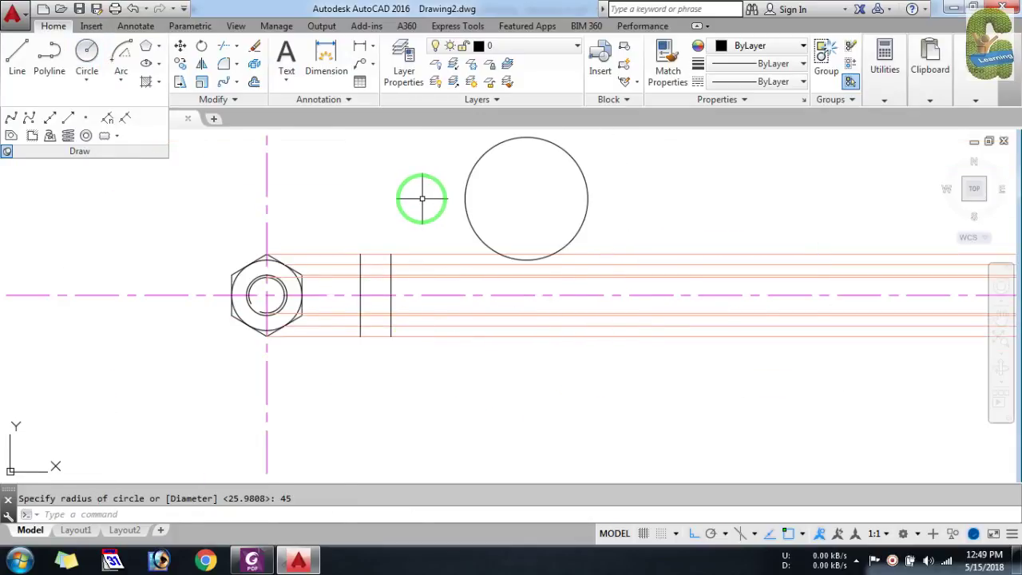
Step: Move the circle so its left quadrant sits on the head's left face
click(456, 200)
click(383, 204)
text(m)
key(Return)
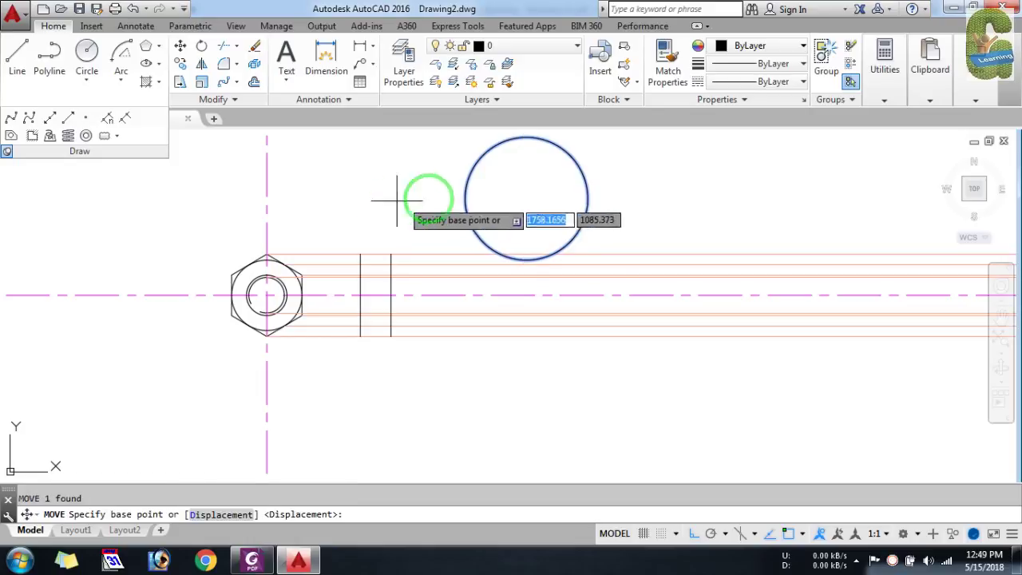
click(465, 198)
scroll(296, 290, up, 4)
click(296, 298)
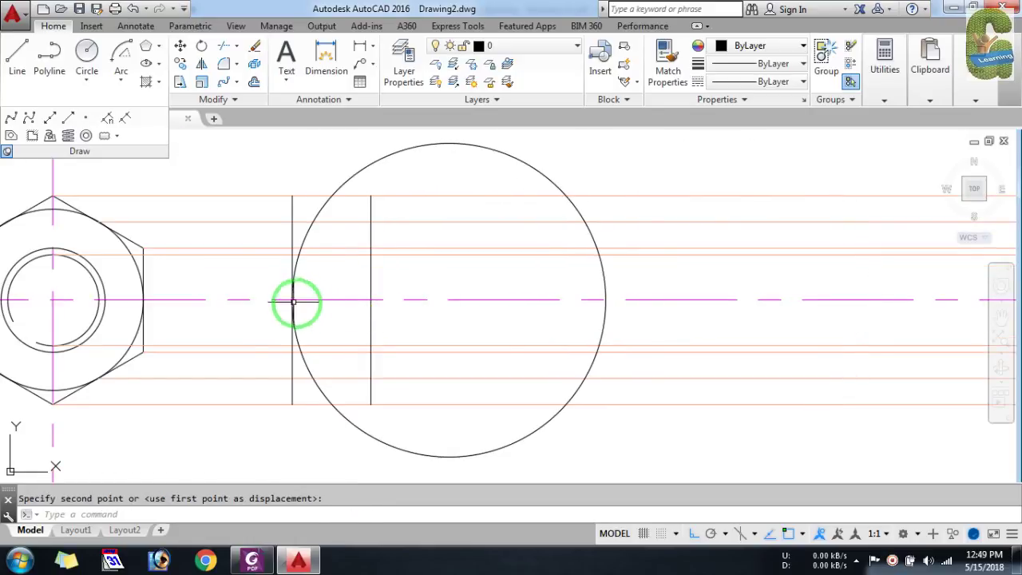
scroll(322, 284, down, 2)
scroll(327, 284, up, 2)
Step: Trim the circle's top and bottom arcs at the projection lines
text(r)
key(Return)
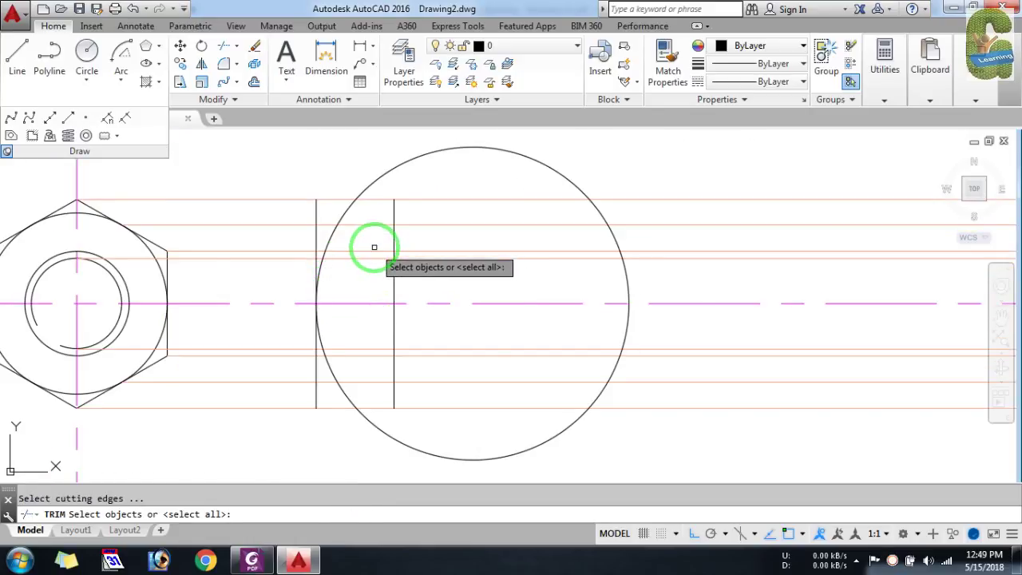
click(373, 252)
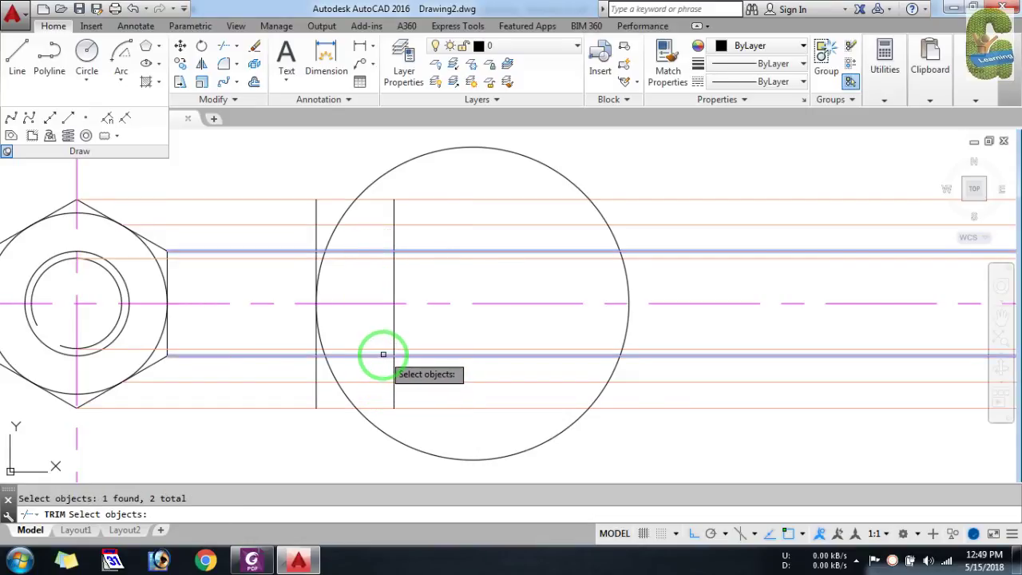
key(Return)
click(335, 372)
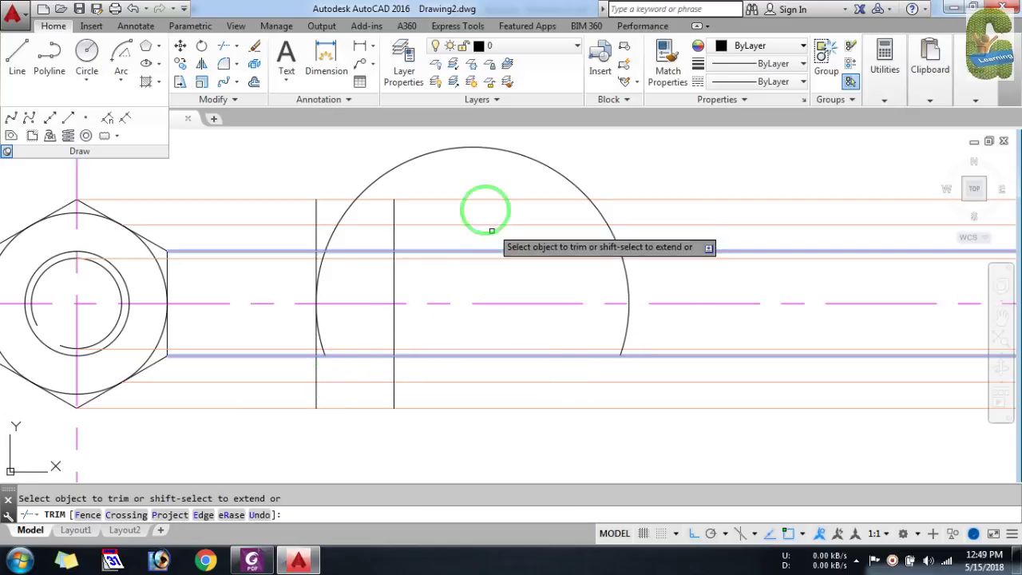
click(442, 150)
key(Return)
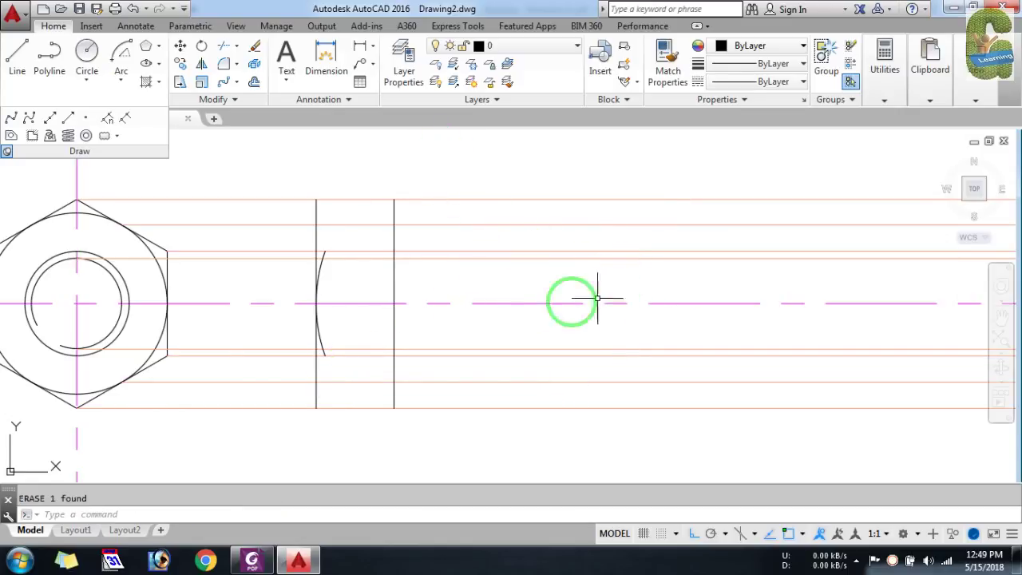
scroll(320, 276, up, 2)
click(50, 117)
Step: On layer track, place a vertical construction line through the arc's upper end
click(515, 45)
click(523, 118)
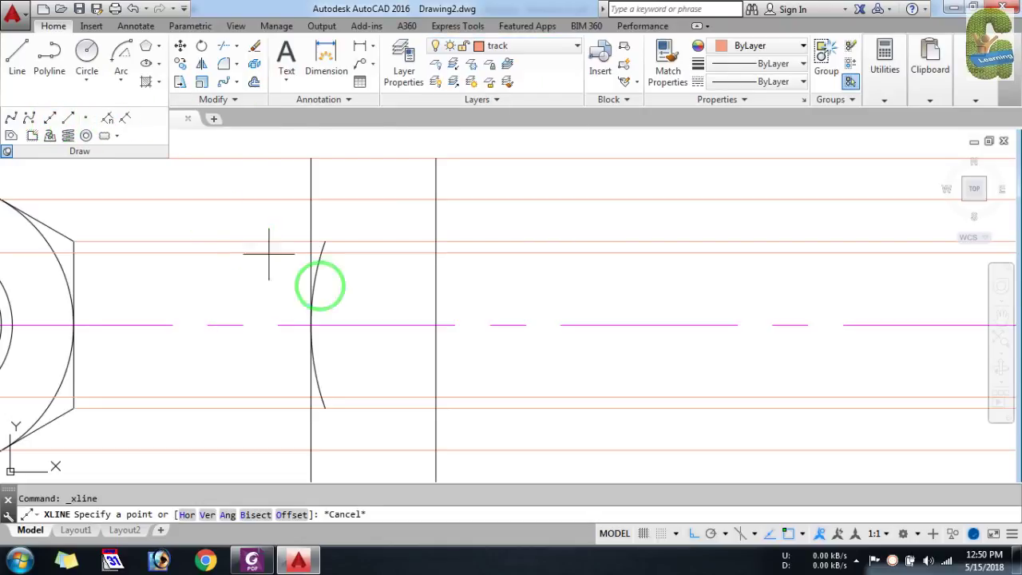
click(325, 239)
click(327, 175)
scroll(432, 188, down, 3)
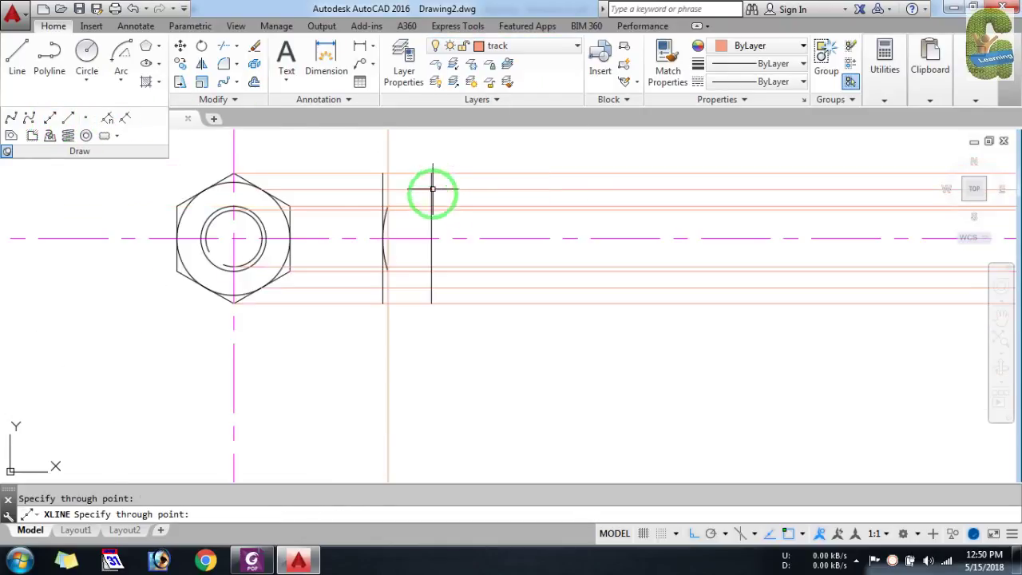
key(Escape)
scroll(382, 210, up, 2)
Step: Draw a 3-point circle between the head faces and put it on layer 0
click(87, 51)
click(87, 75)
click(91, 136)
click(391, 202)
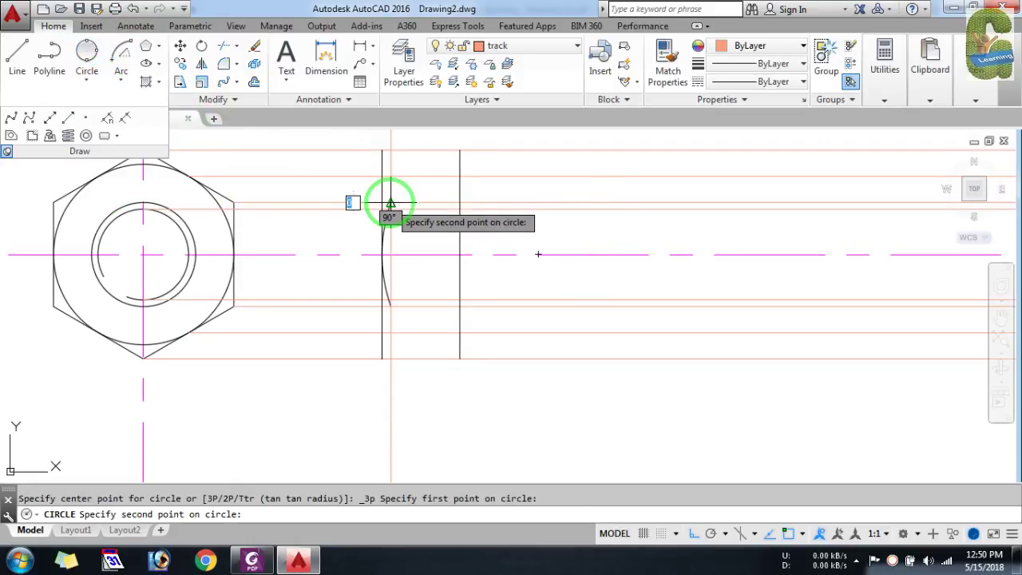
click(392, 162)
click(391, 151)
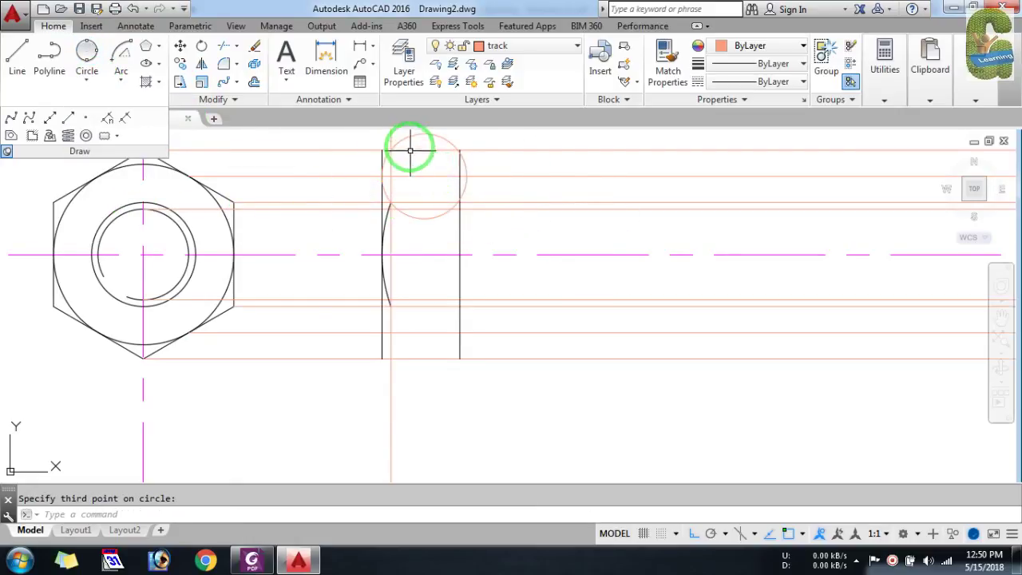
click(520, 50)
click(519, 62)
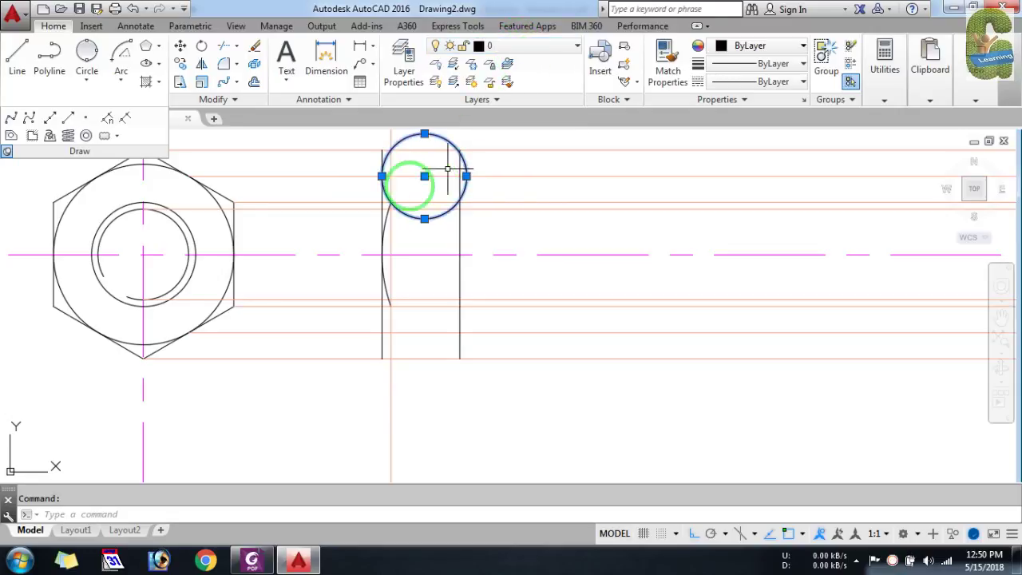
Step: Trim the small circle down to an arc at the head's top
scroll(405, 160, up, 2)
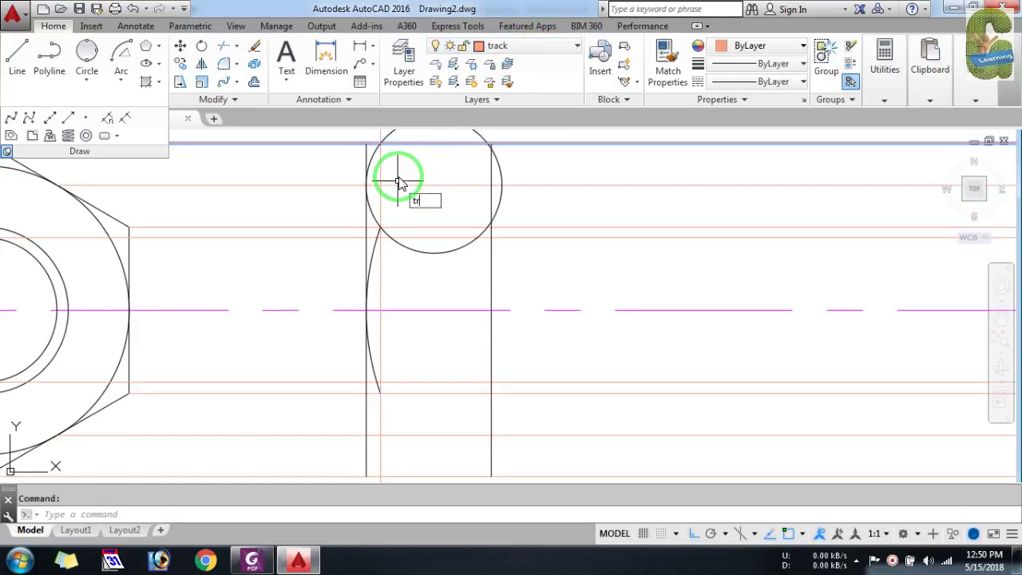
key(Return)
key(Return)
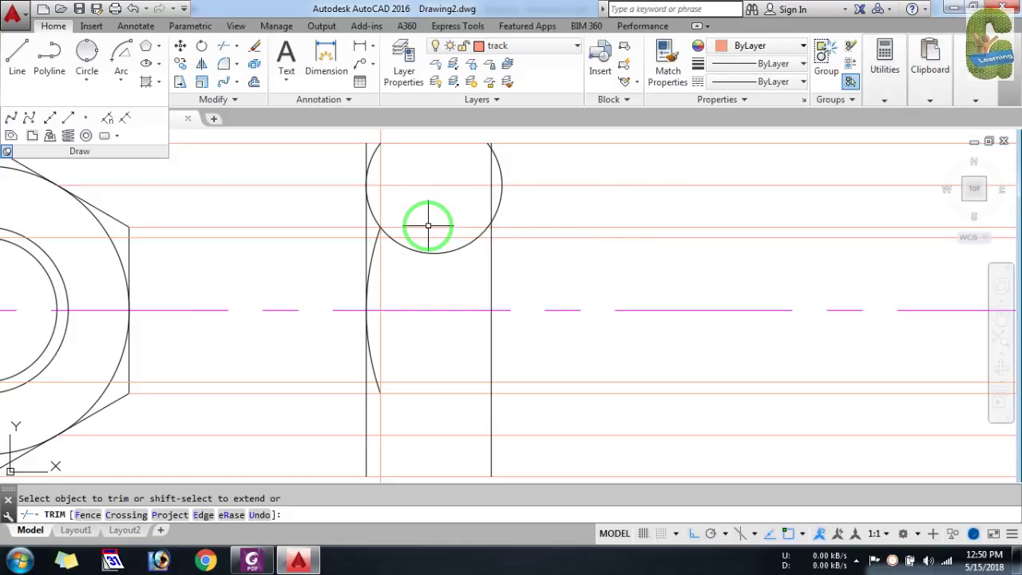
key(Escape)
key(Return)
click(426, 237)
key(Return)
click(421, 251)
key(Return)
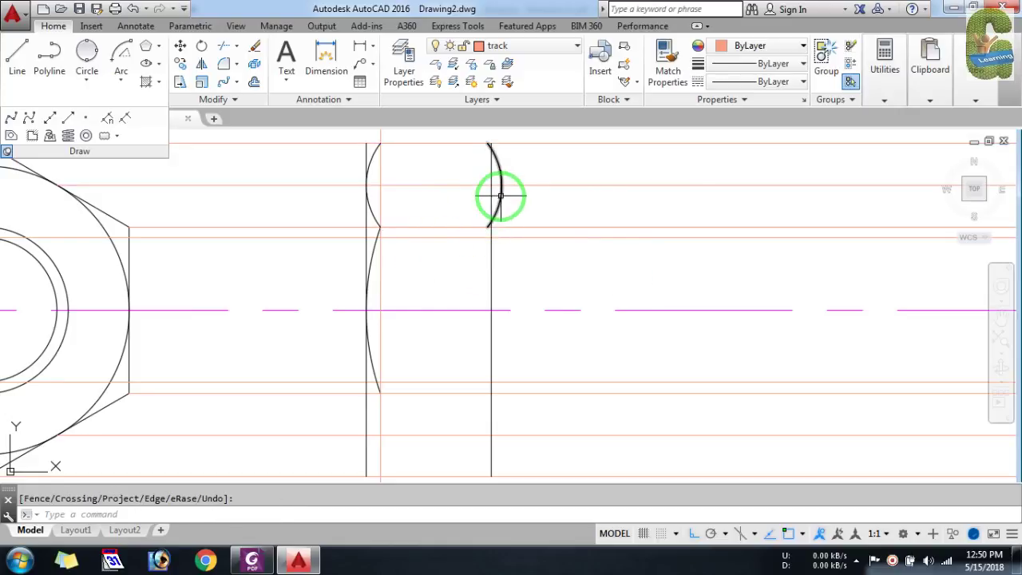
click(500, 195)
scroll(502, 244, down, 2)
scroll(469, 183, up, 2)
Step: Make layer 0 the current layer
click(34, 69)
click(491, 64)
click(551, 45)
click(495, 44)
click(508, 64)
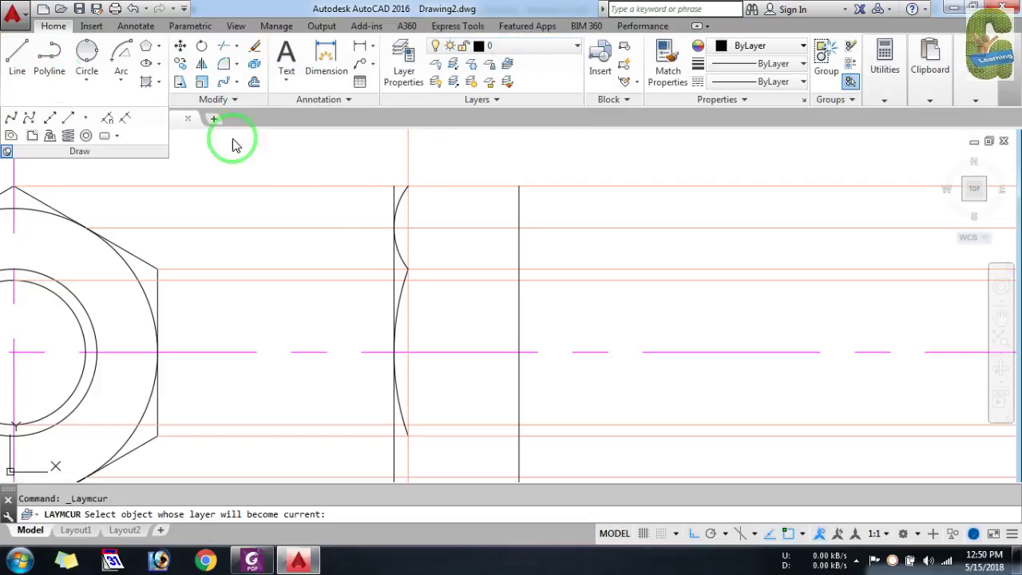
Step: Draw the horizontal line closing the top of the head's side view
click(18, 54)
click(407, 186)
click(520, 189)
key(Escape)
scroll(523, 194, down, 2)
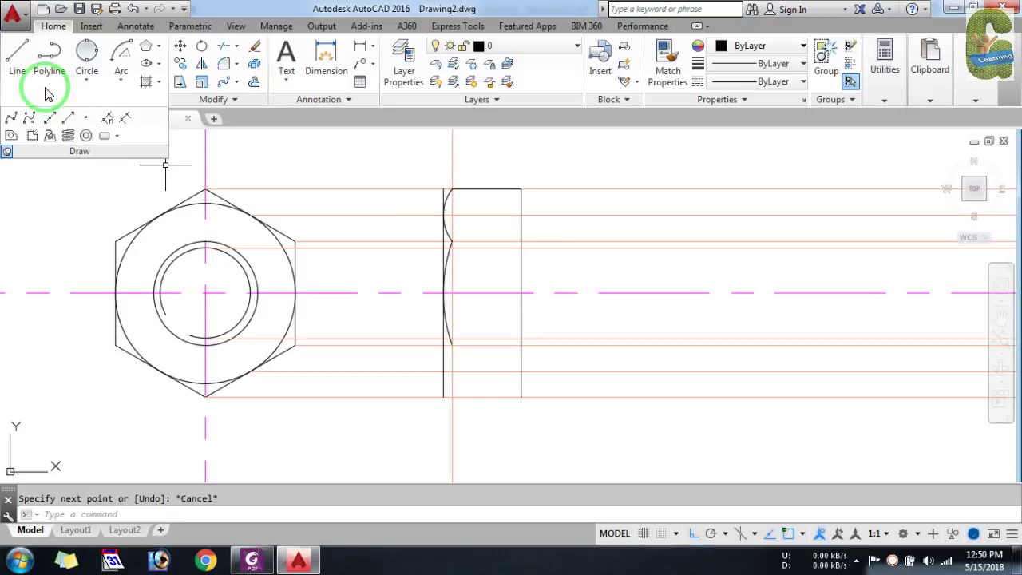
Step: Project a horizontal ray from the hex vertex across the side view
click(49, 118)
click(67, 119)
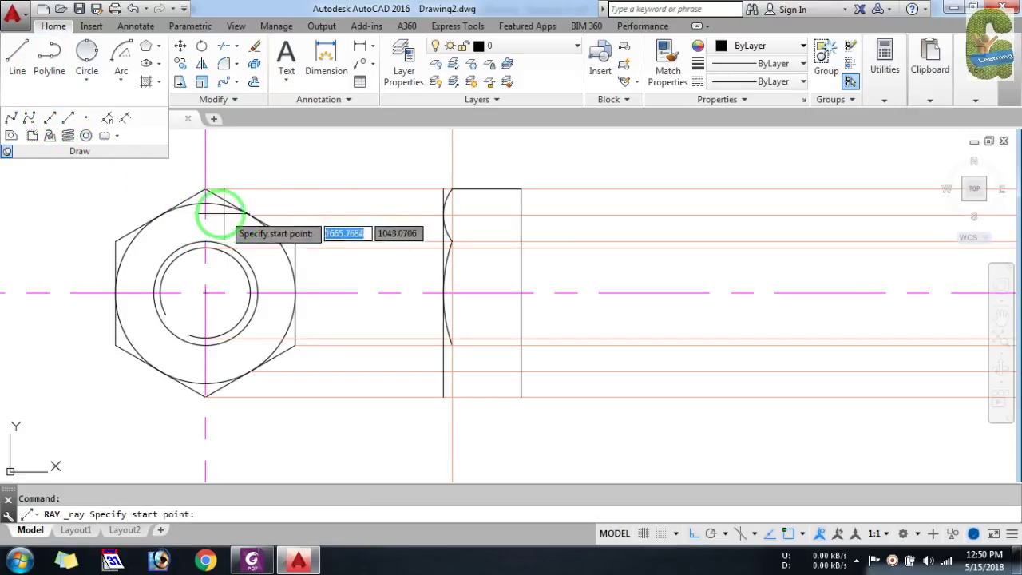
click(205, 203)
click(443, 204)
key(Escape)
scroll(474, 201, up, 5)
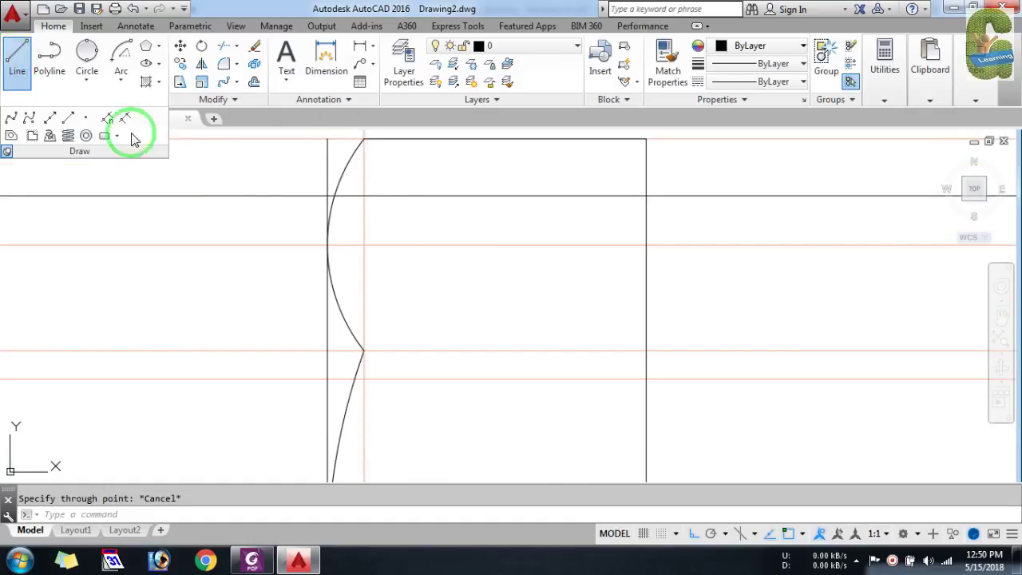
Step: Erase the long horizontal construction line crossing the side view
click(16, 60)
scroll(353, 210, down, 2)
middle_drag(343, 185, 314, 237)
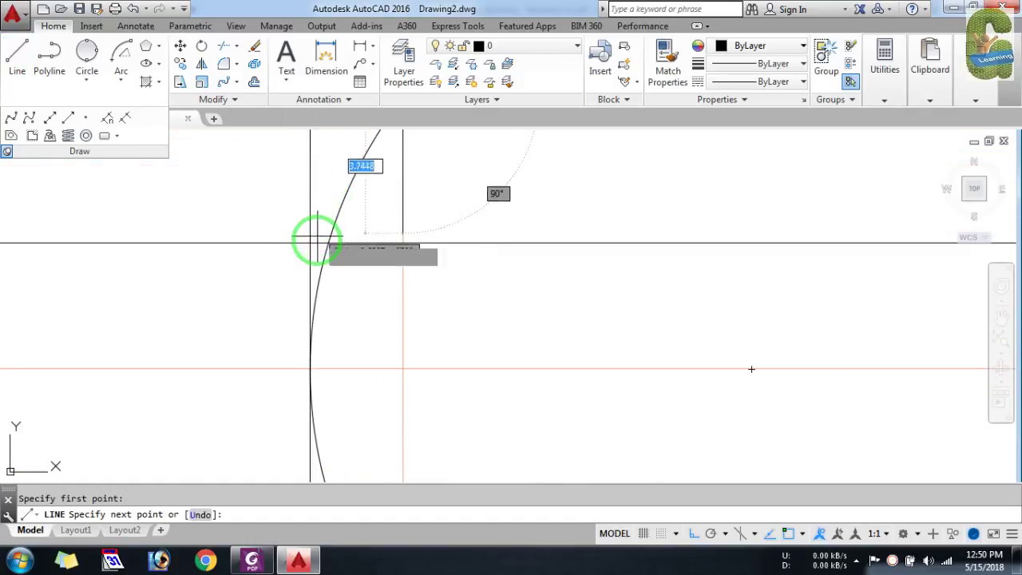
key(Escape)
scroll(510, 247, down, 3)
scroll(479, 254, down, 3)
click(417, 256)
key(Delete)
Step: Begin a window selection around the top chamfer arcs
scroll(471, 249, up, 3)
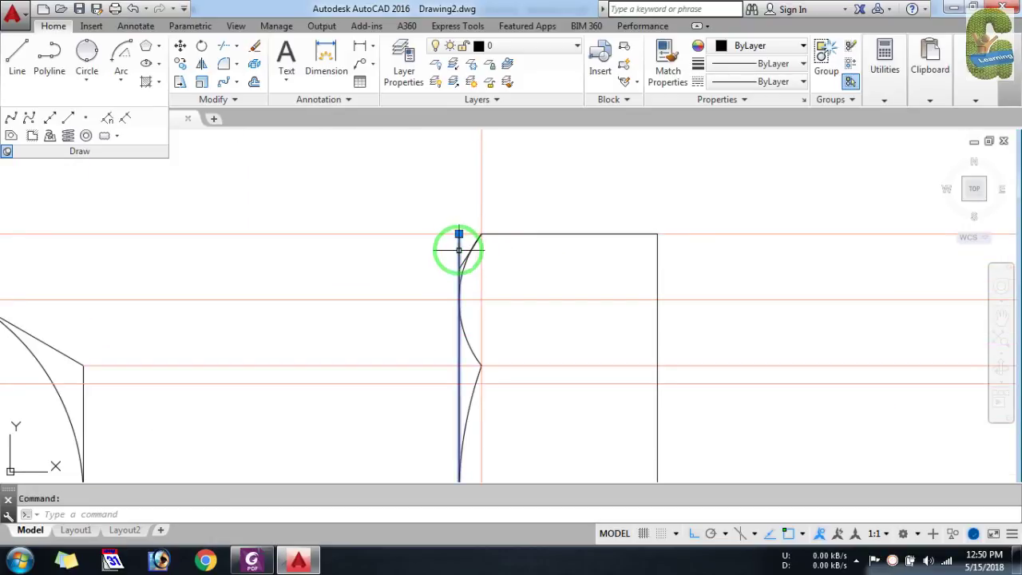
click(459, 234)
key(Escape)
scroll(434, 213, down, 3)
click(397, 184)
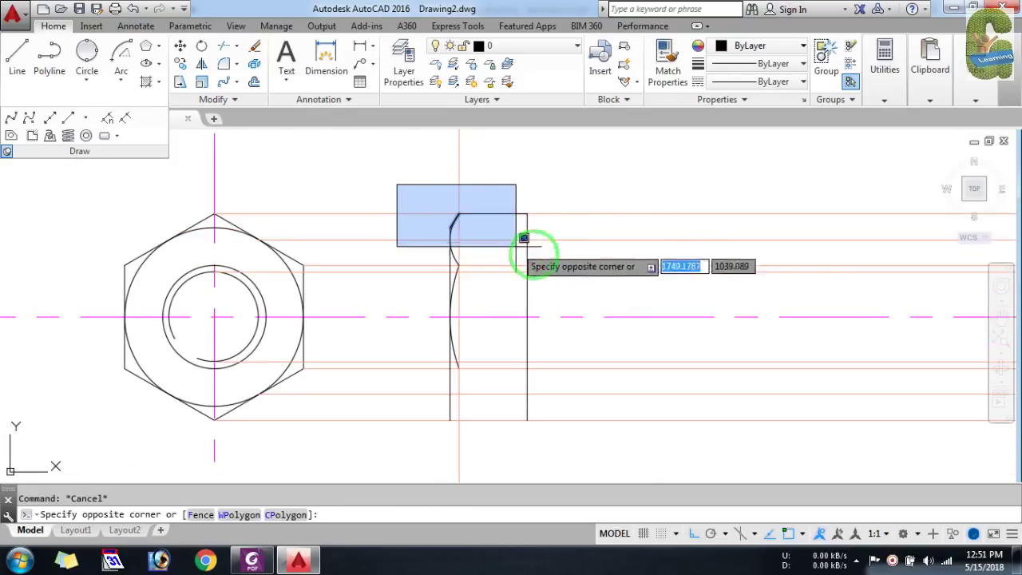
Step: Mirror the top chamfer arcs about the centreline, keeping the originals
click(603, 276)
text(mi)
key(Return)
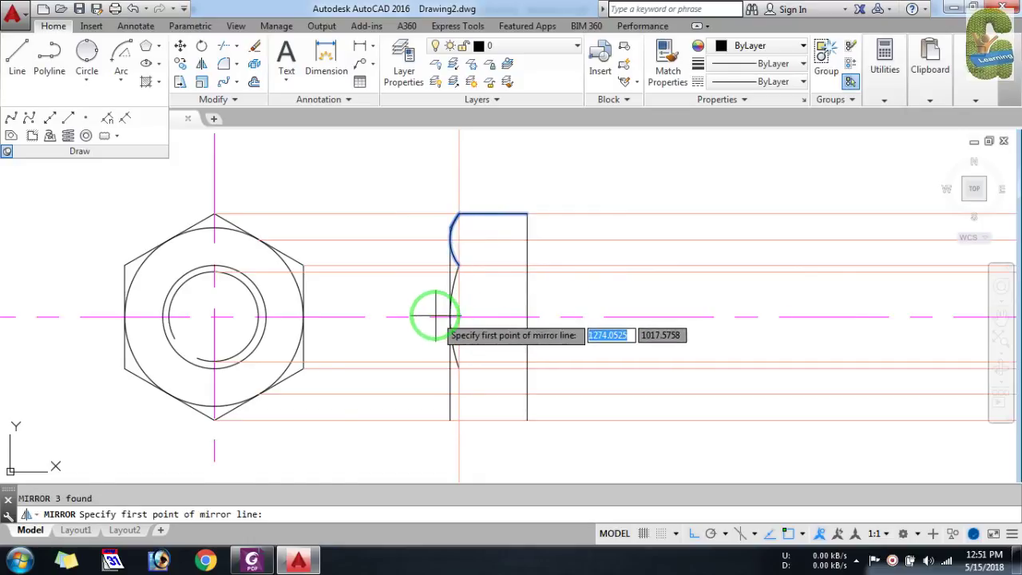
click(450, 317)
click(605, 317)
scroll(561, 343, down, 2)
scroll(475, 354, up, 3)
scroll(462, 355, up, 4)
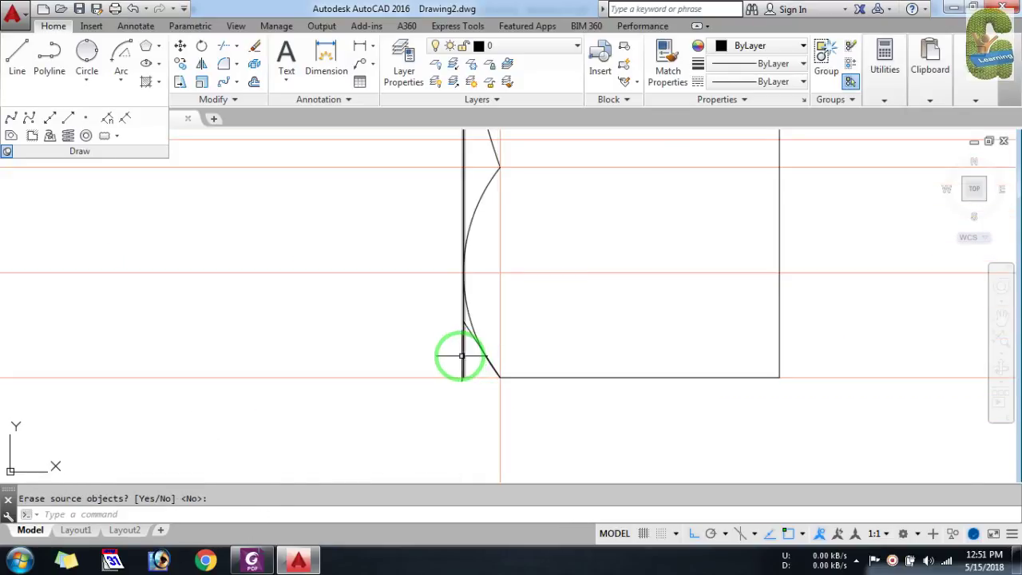
key(Return)
Step: Trim the mirrored chamfer curves at the cutting edge
text(tr)
key(Return)
click(463, 338)
key(Return)
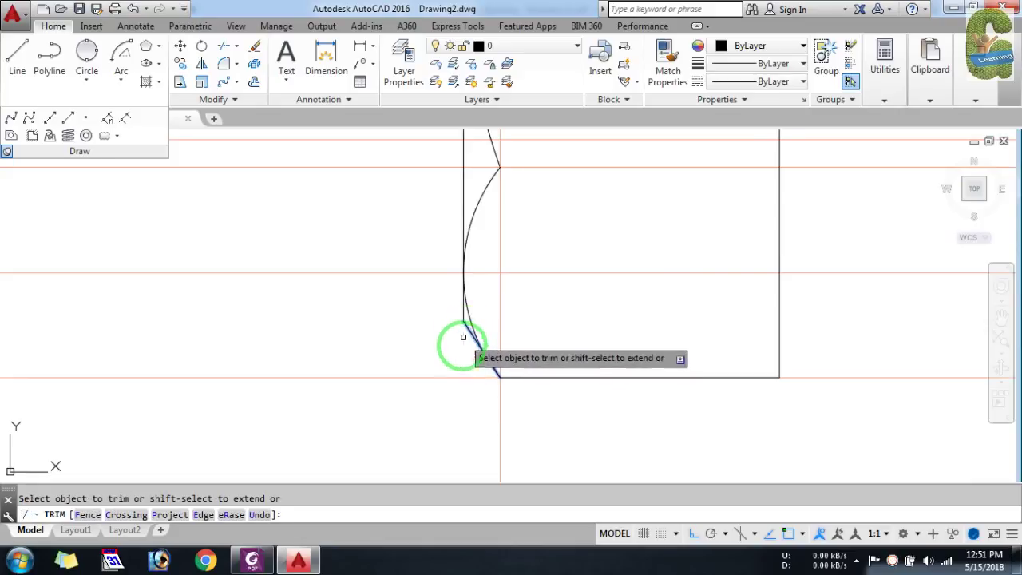
scroll(488, 424, down, 3)
Step: Draw the lower horizontal face edge from the arc endpoint to the head's right edge
click(17, 51)
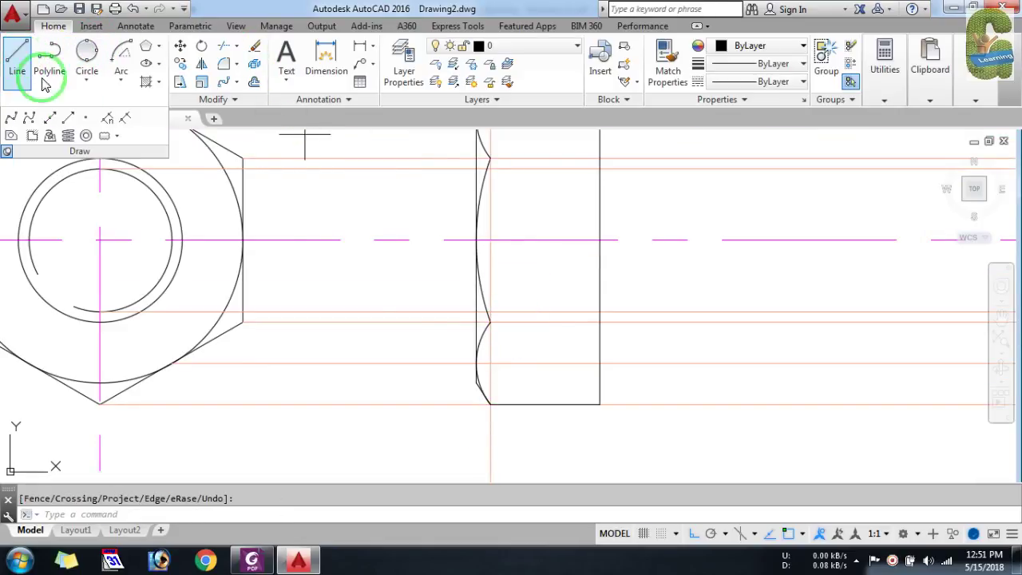
click(491, 322)
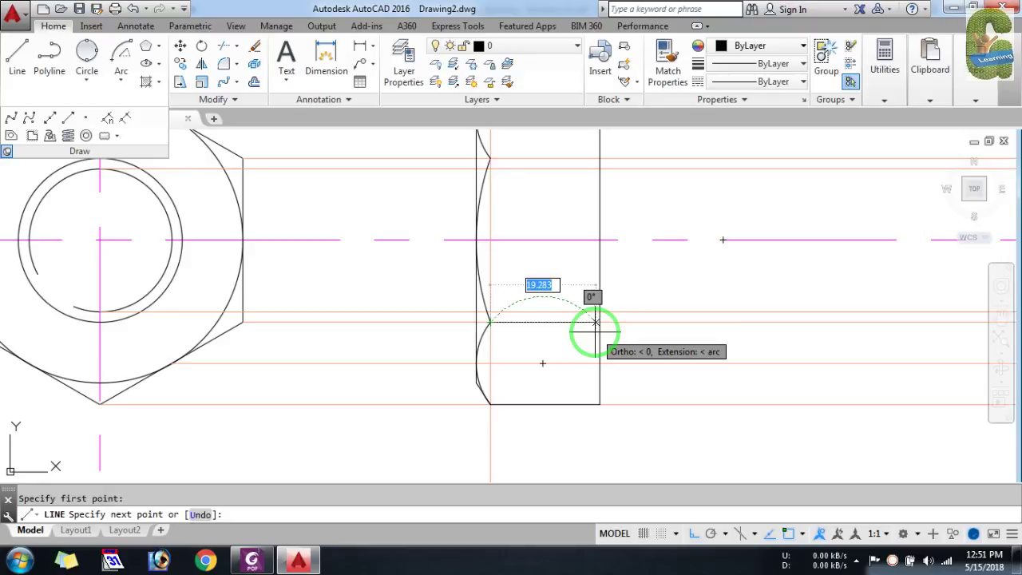
click(600, 322)
key(Escape)
scroll(408, 375, down, 2)
scroll(397, 309, up, 1)
key(Return)
click(380, 308)
key(Escape)
scroll(370, 231, down, 2)
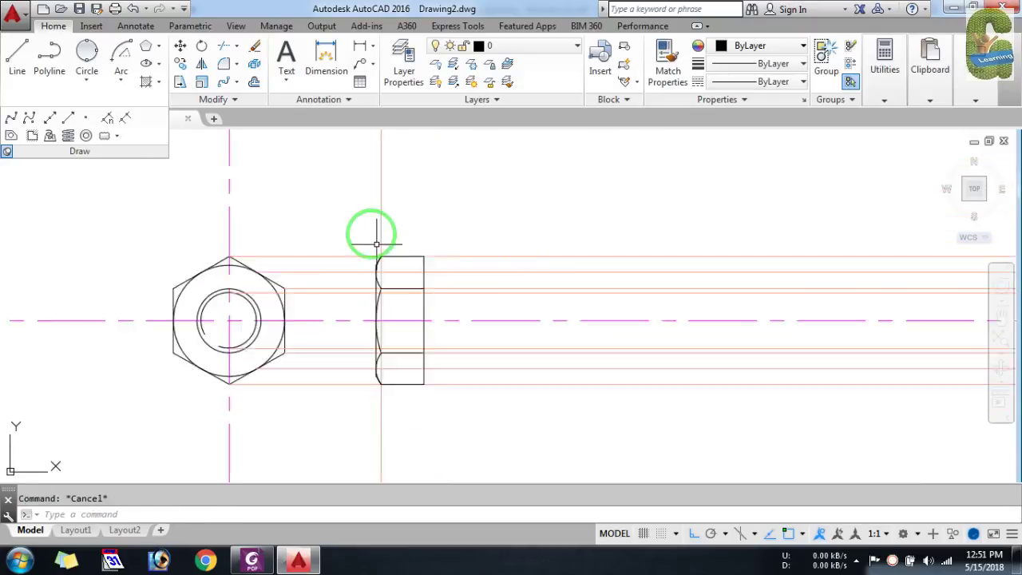
Step: Draw the shank outline from the head corner: a 105-long top edge, the end edge, and the bottom edge back to the head
scroll(510, 306, up, 1)
click(12, 60)
scroll(360, 256, up, 2)
click(327, 250)
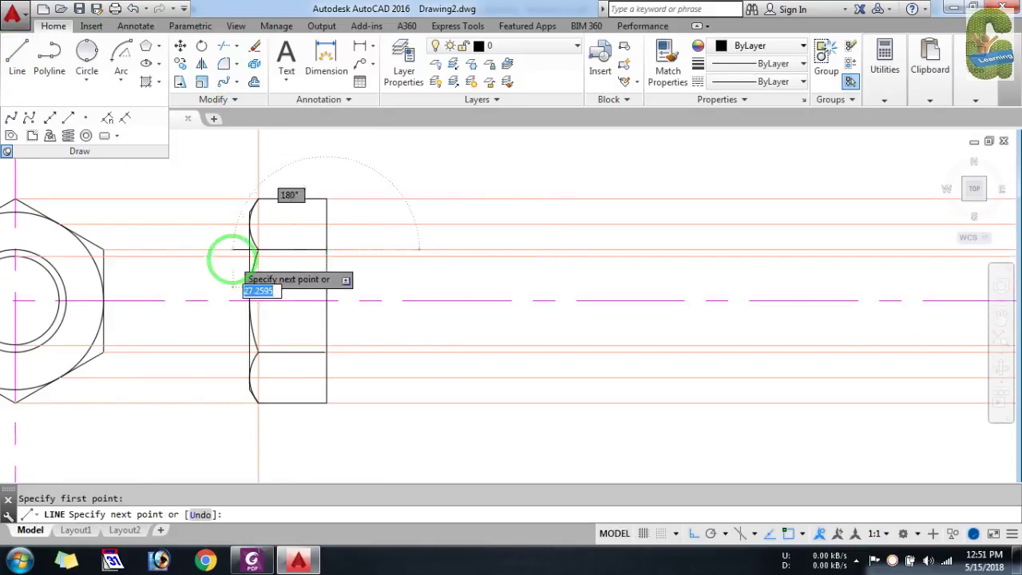
scroll(456, 255, down, 2)
key(alt+Tab)
key(alt+Tab)
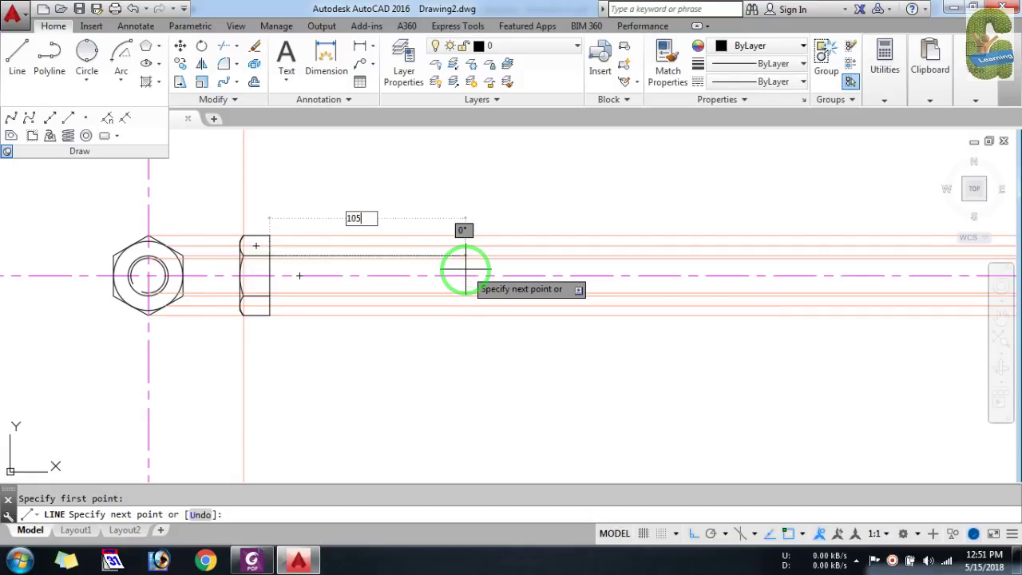
key(Return)
scroll(402, 320, up, 2)
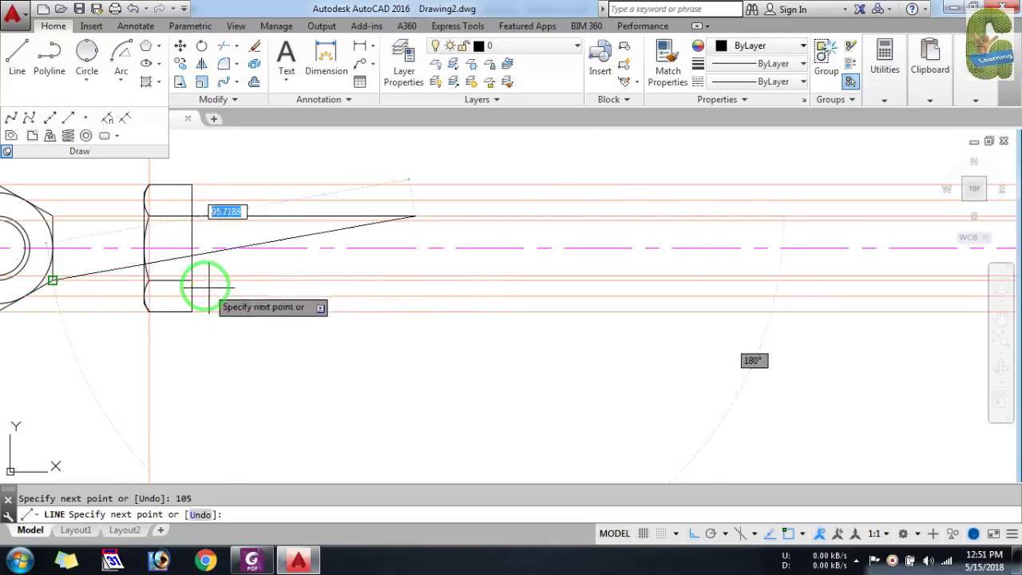
click(415, 280)
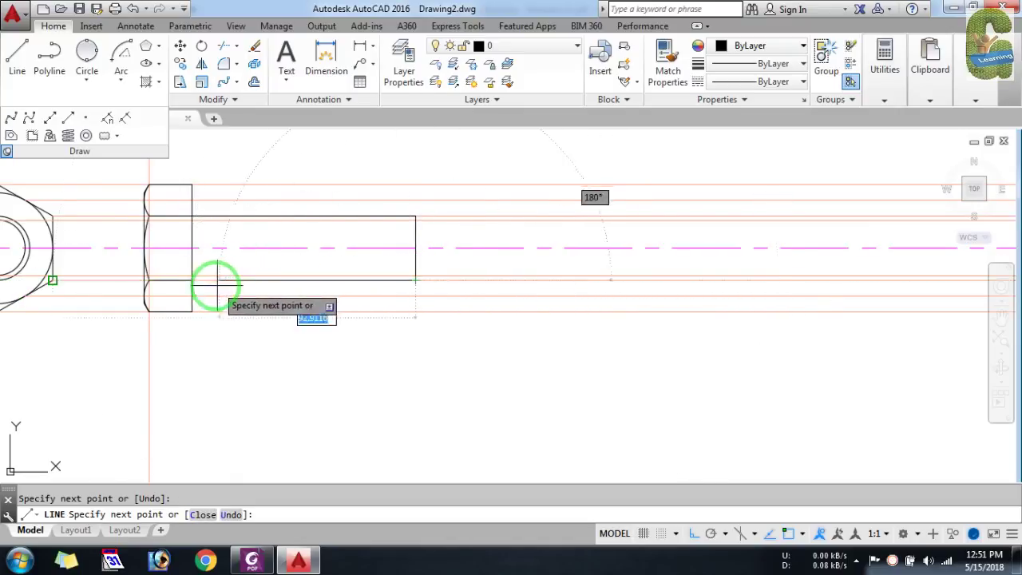
click(192, 280)
key(Return)
click(116, 77)
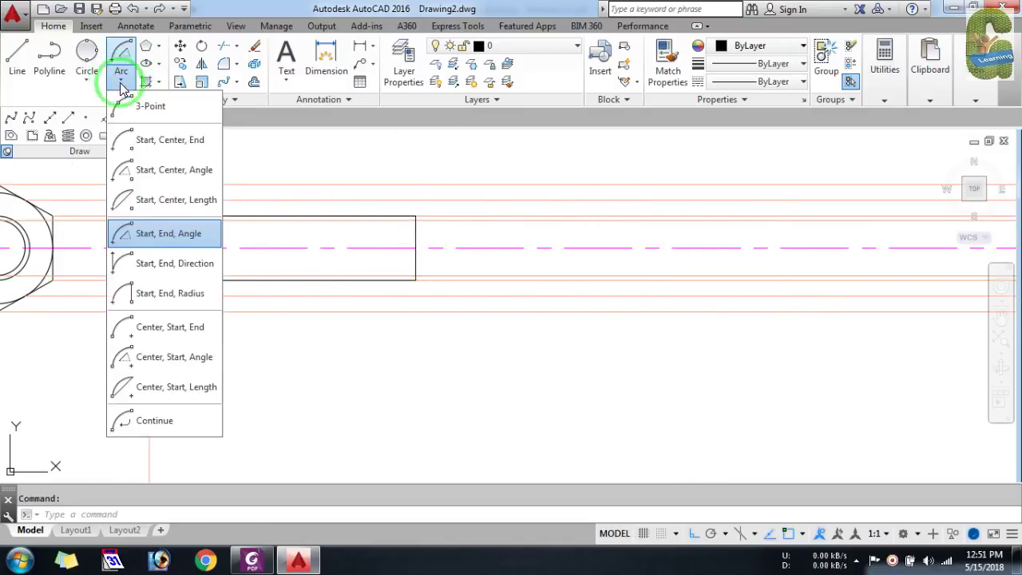
Step: Draw the shank's curved end as a start-end-angle arc between its bottom and top corners
click(163, 240)
scroll(447, 208, up, 4)
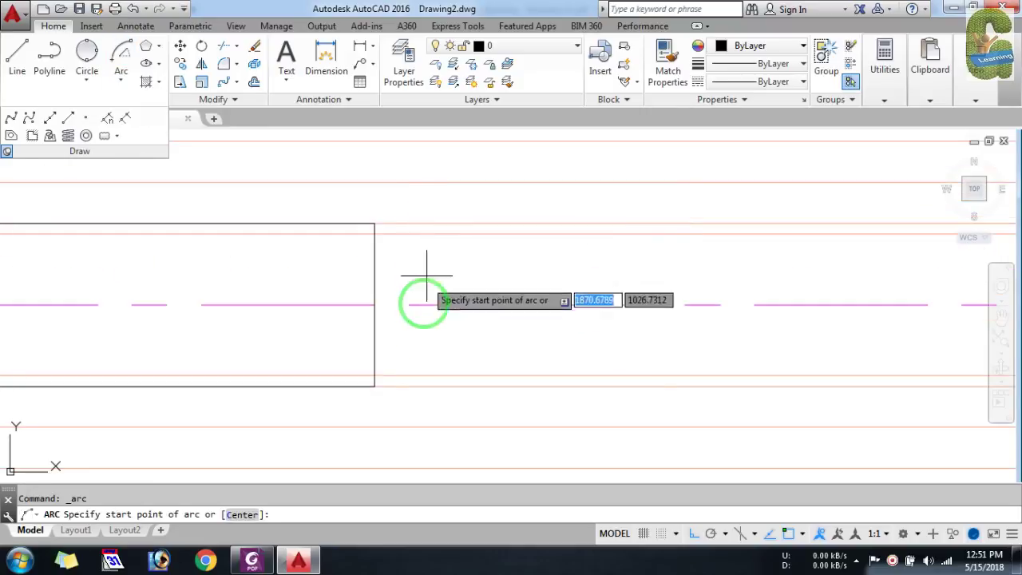
click(375, 386)
click(375, 224)
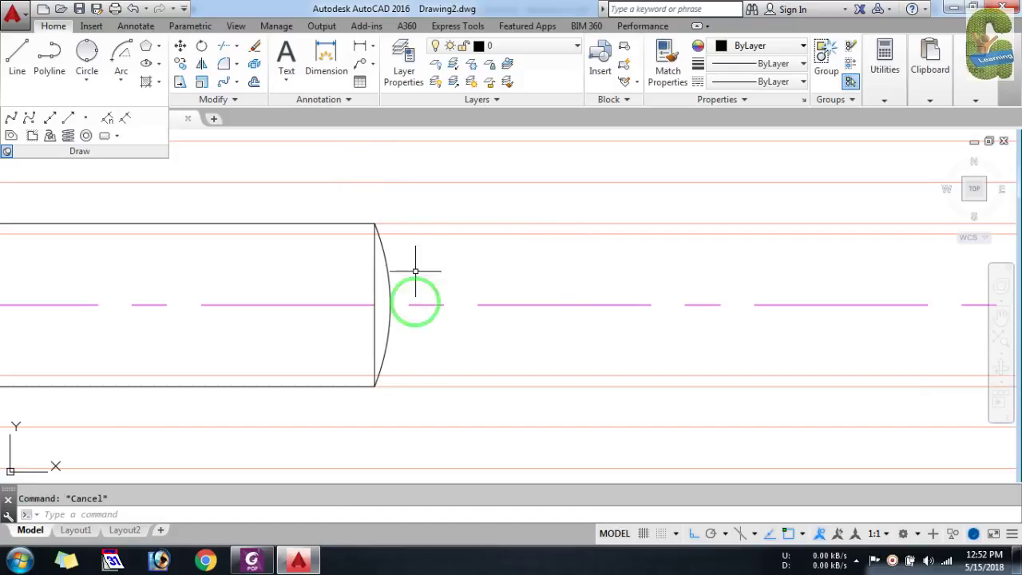
scroll(385, 308, down, 4)
scroll(429, 262, up, 2)
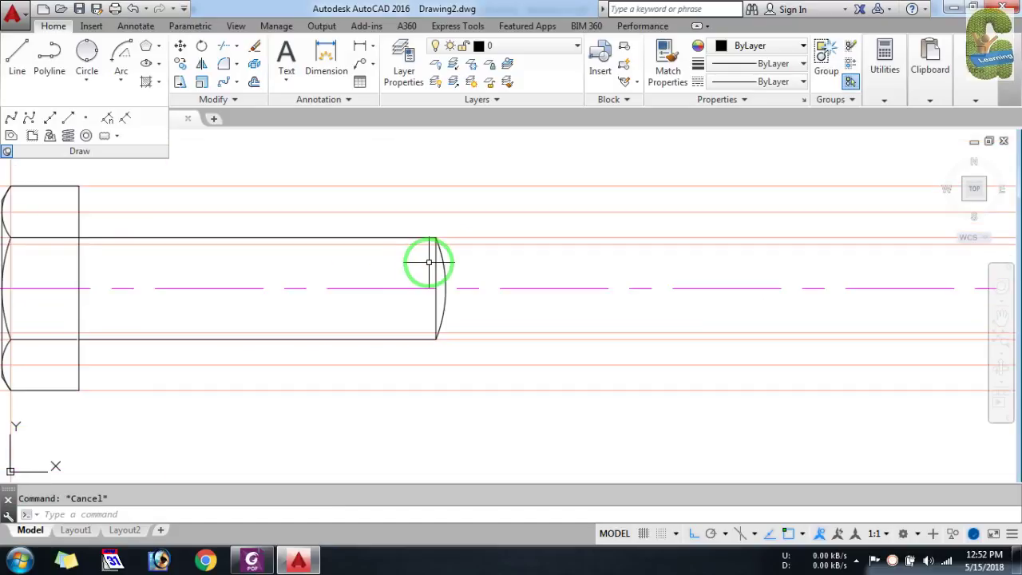
key(alt+Tab)
key(alt+Tab)
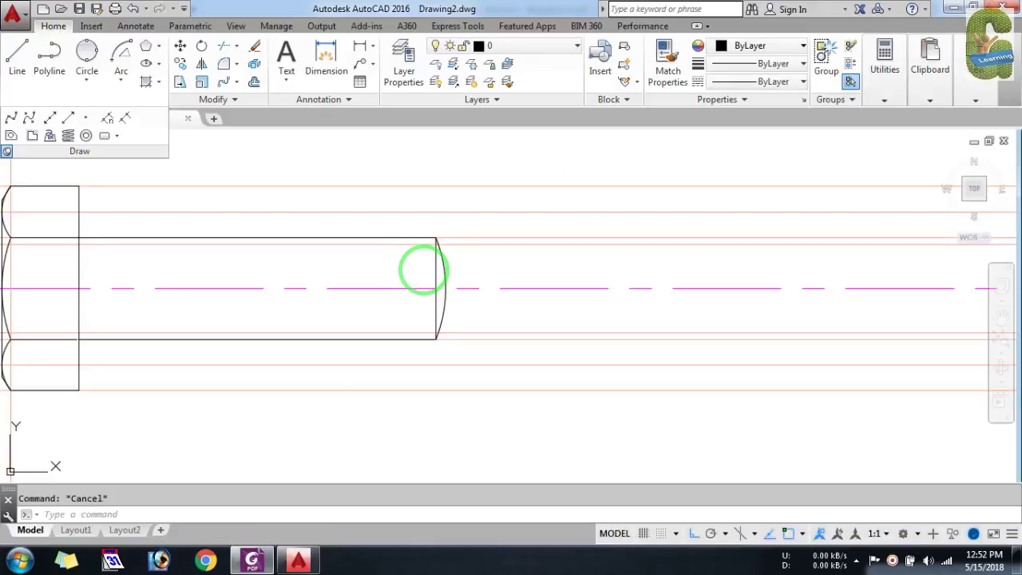
Step: Offset the shank end 60 toward the head to mark the thread limit
text(o)
key(Return)
text(60)
key(Return)
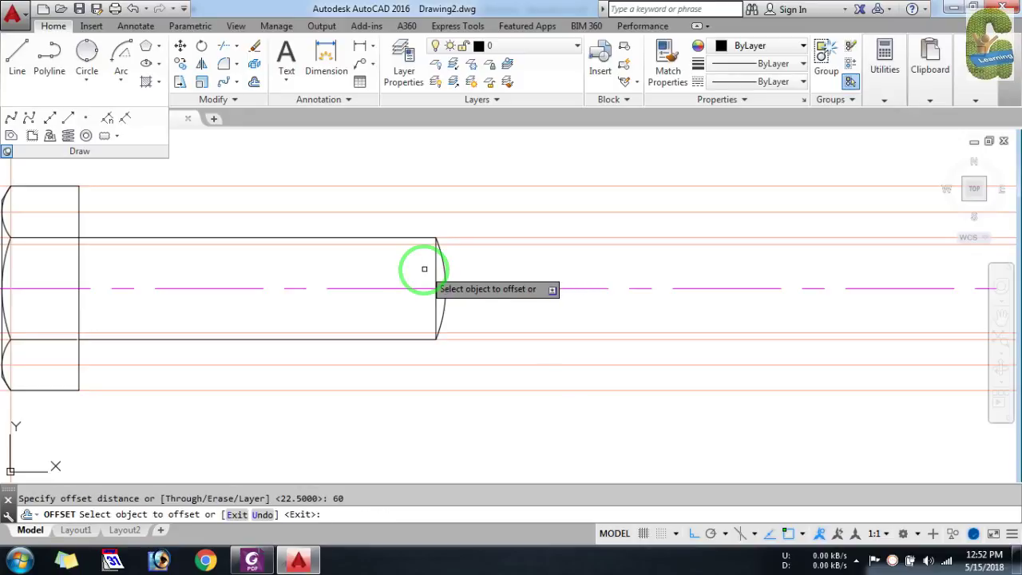
click(433, 261)
scroll(500, 279, down, 2)
scroll(343, 264, up, 2)
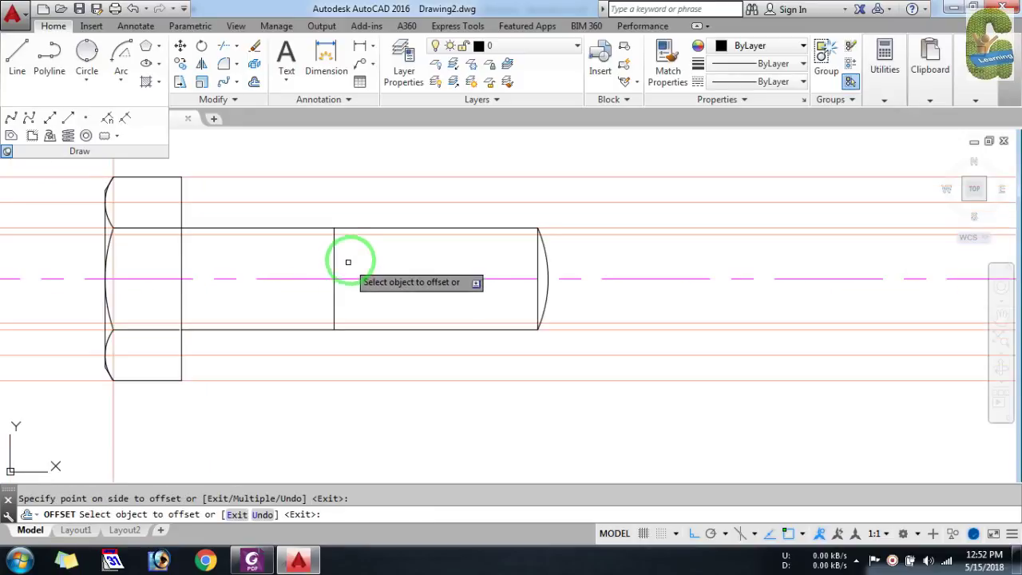
click(79, 74)
Step: Draw the upper inner thread line along the shank to its end
text(l)
key(Return)
click(334, 234)
click(538, 234)
key(Escape)
scroll(384, 329, up, 2)
key(Return)
click(295, 320)
key(Escape)
scroll(586, 404, down, 3)
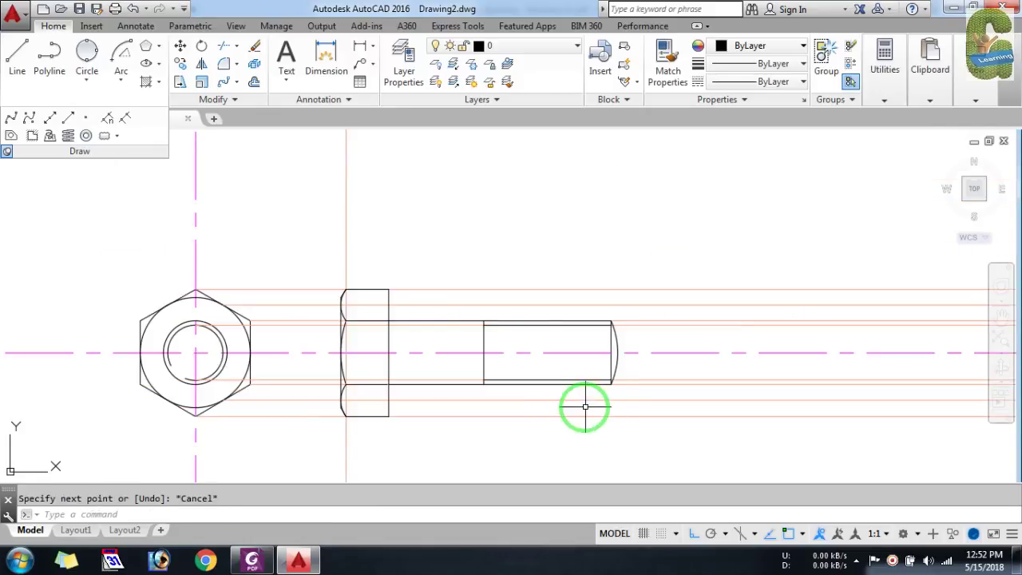
key(alt+Tab)
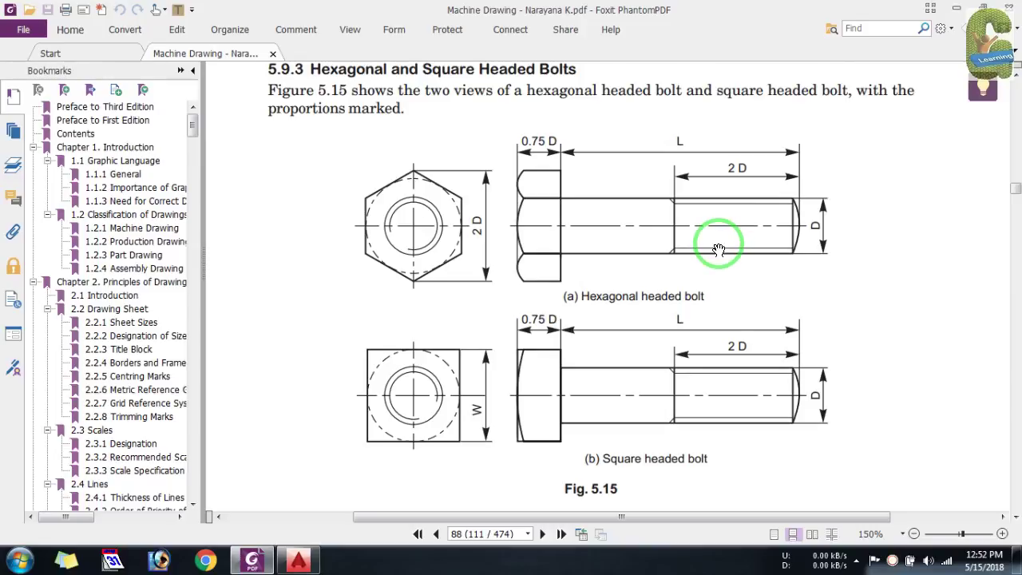
key(alt+Tab)
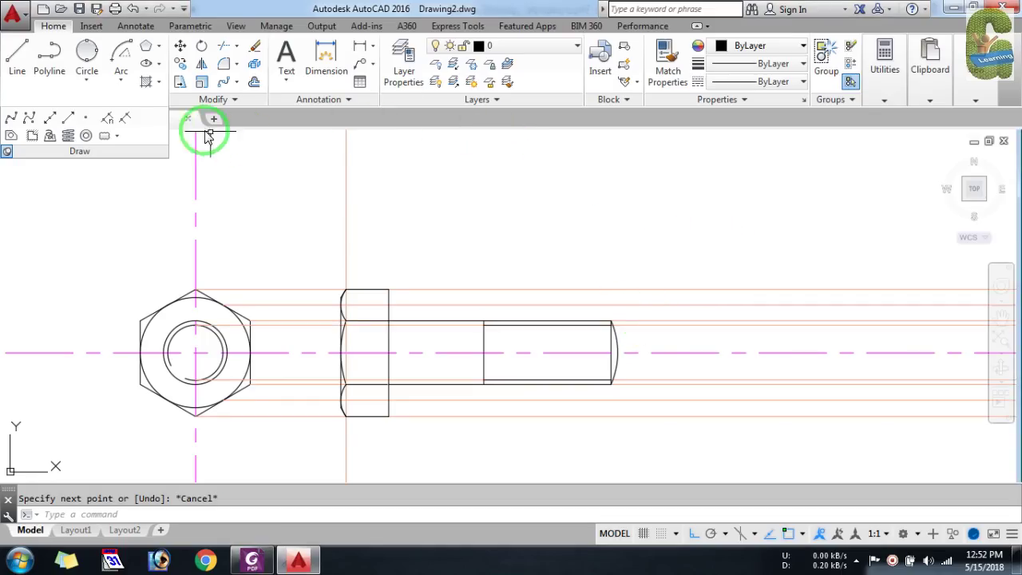
Step: With ortho off, draw a slanted line from the bolt end corner across the shank
click(17, 52)
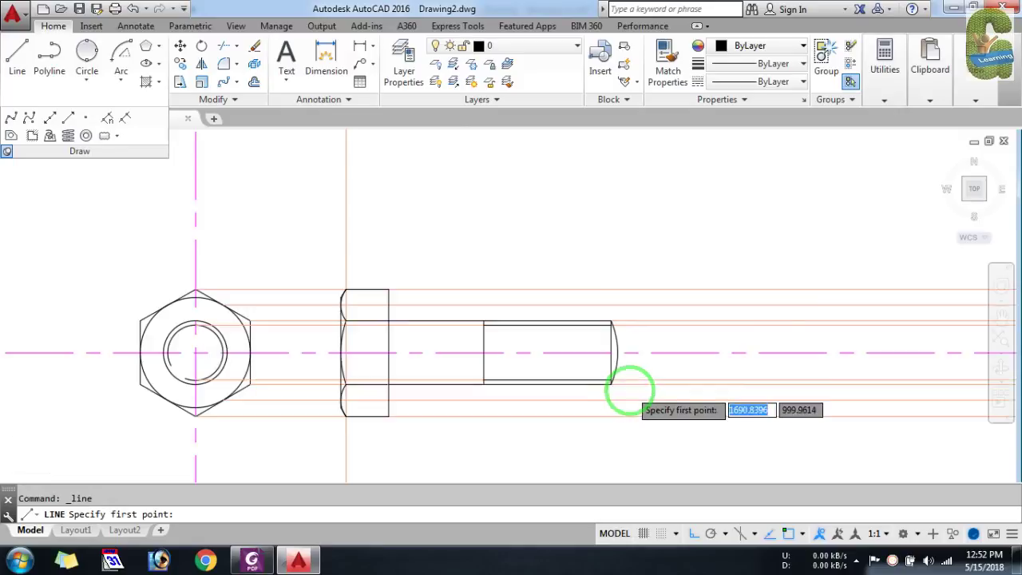
scroll(627, 388, up, 3)
click(565, 368)
scroll(605, 406, down, 3)
key(F8)
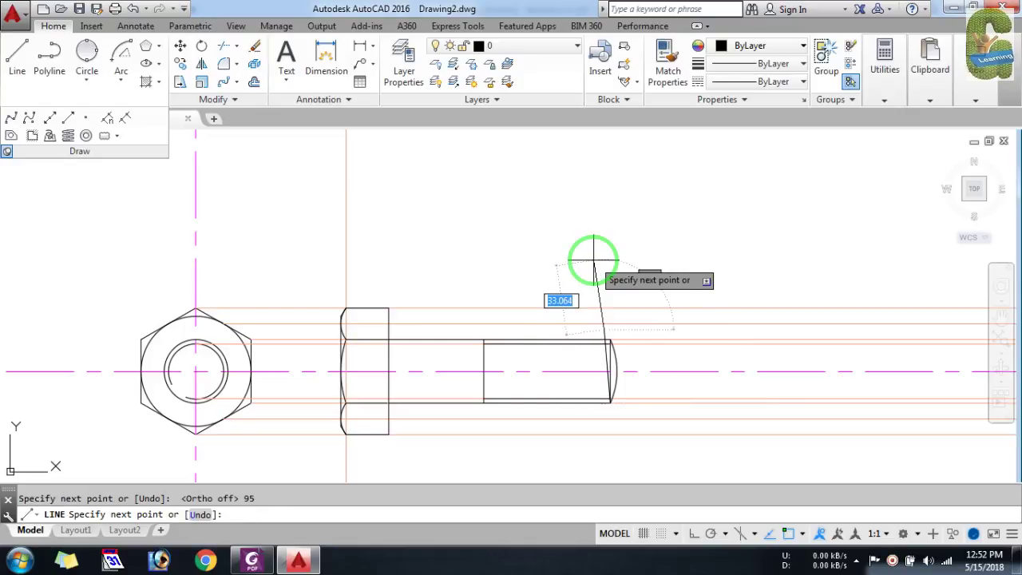
click(593, 259)
key(Escape)
Step: Trim the protruding line end at the shank tip, then undo the trim
scroll(607, 349, up, 4)
text(tr)
key(Return)
click(563, 343)
key(Return)
click(561, 308)
key(Return)
scroll(566, 279, down, 2)
scroll(576, 323, up, 1)
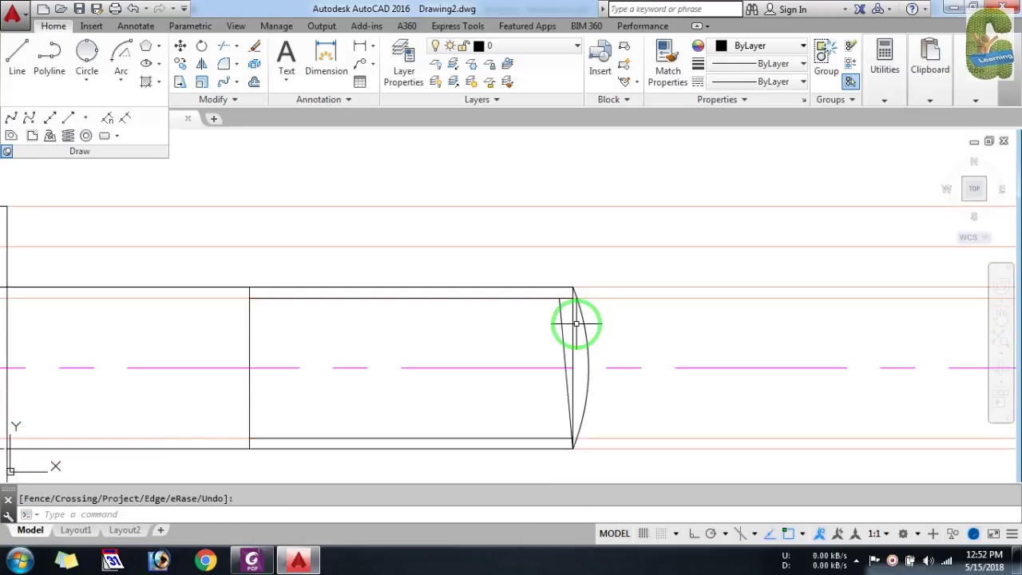
key(ctrl+z)
Step: Retry trimming the slanted line's excess ends against the top horizontal line, undoing again
key(Return)
click(562, 327)
key(Return)
click(562, 299)
click(557, 300)
key(Return)
scroll(579, 291, down, 2)
key(ctrl+z)
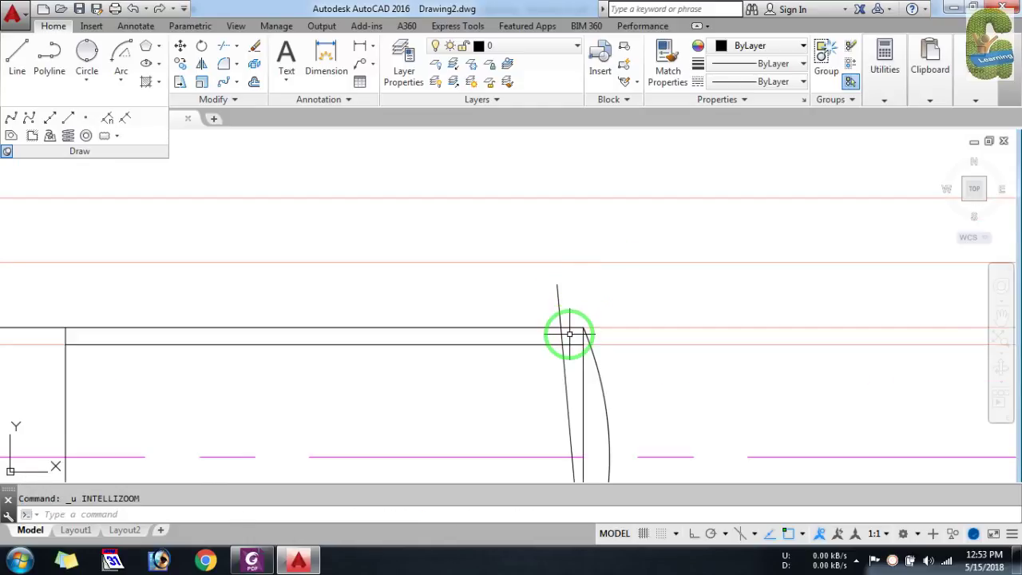
Step: Trim against the horizontal line once more and select the slanted line at the bolt end
click(568, 328)
key(Return)
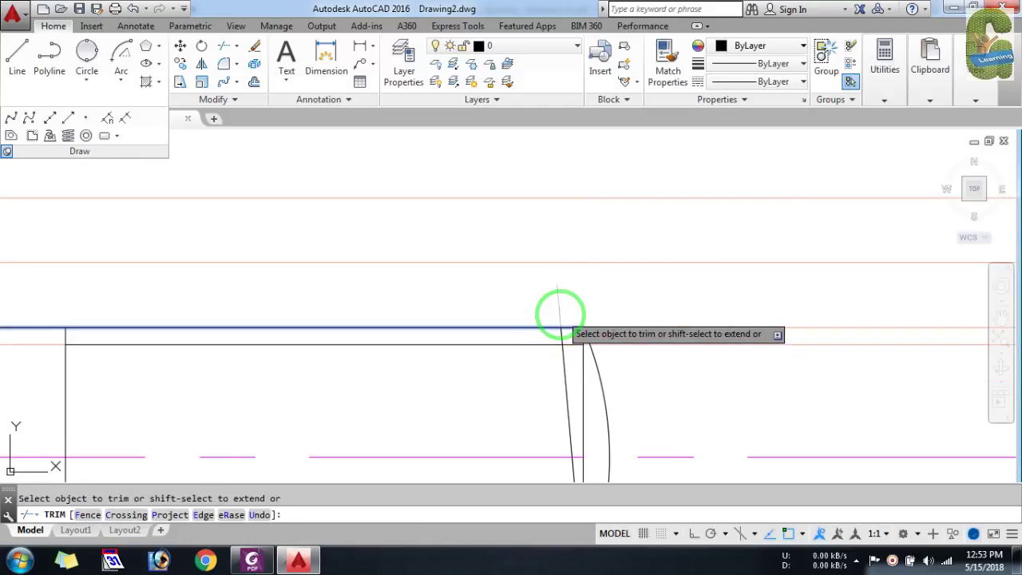
key(Return)
scroll(569, 278, down, 2)
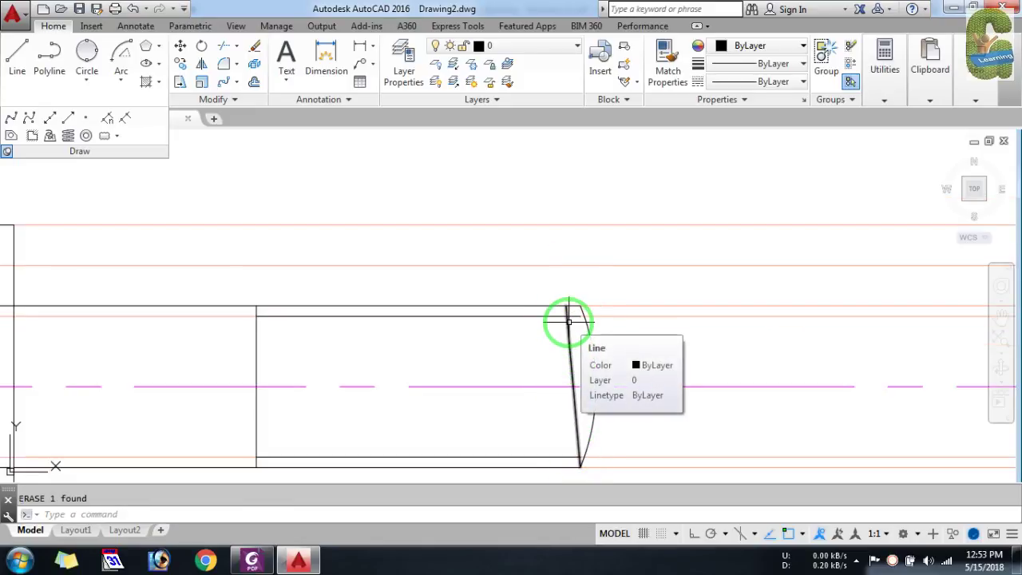
click(568, 322)
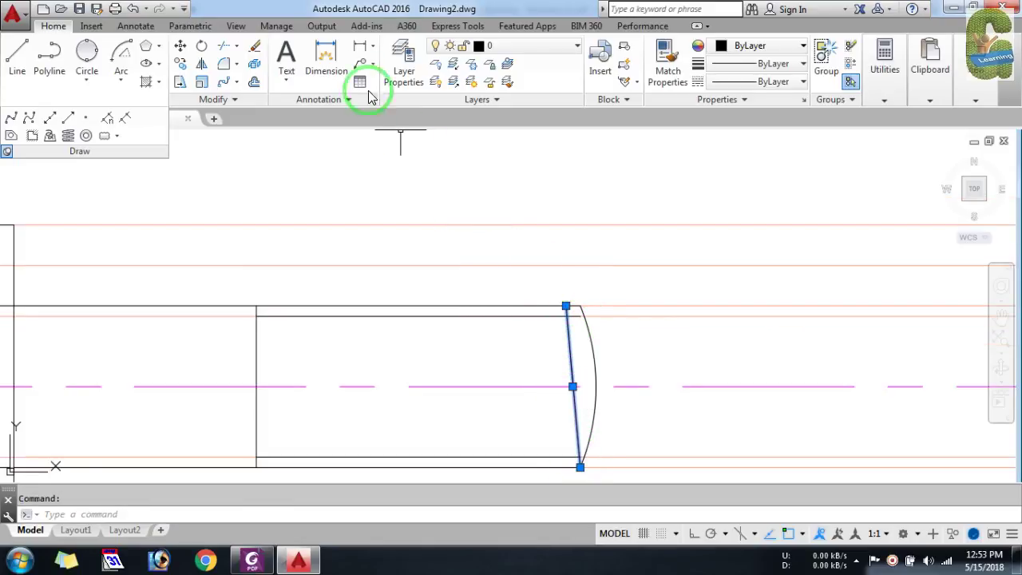
click(236, 82)
Step: Path-array the slanted line along the shank's top edge with 2.5 spacing
click(242, 135)
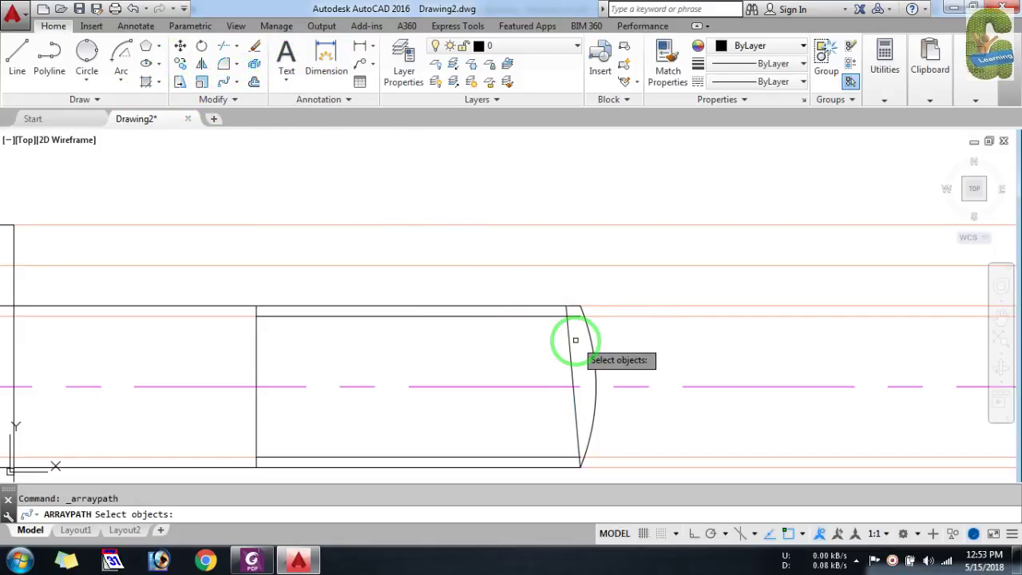
scroll(532, 299, up, 2)
key(Return)
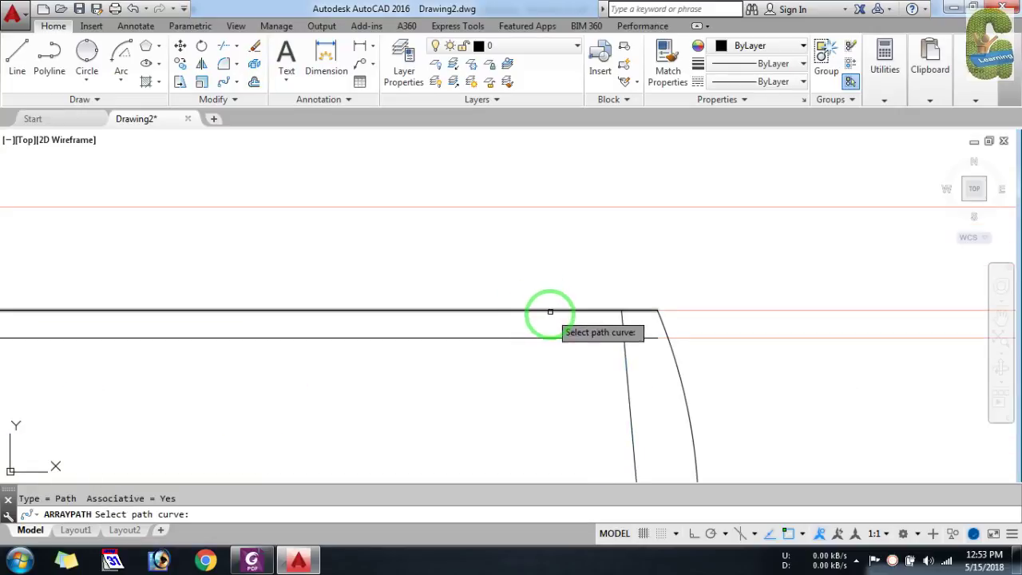
scroll(509, 322, up, 1)
click(539, 318)
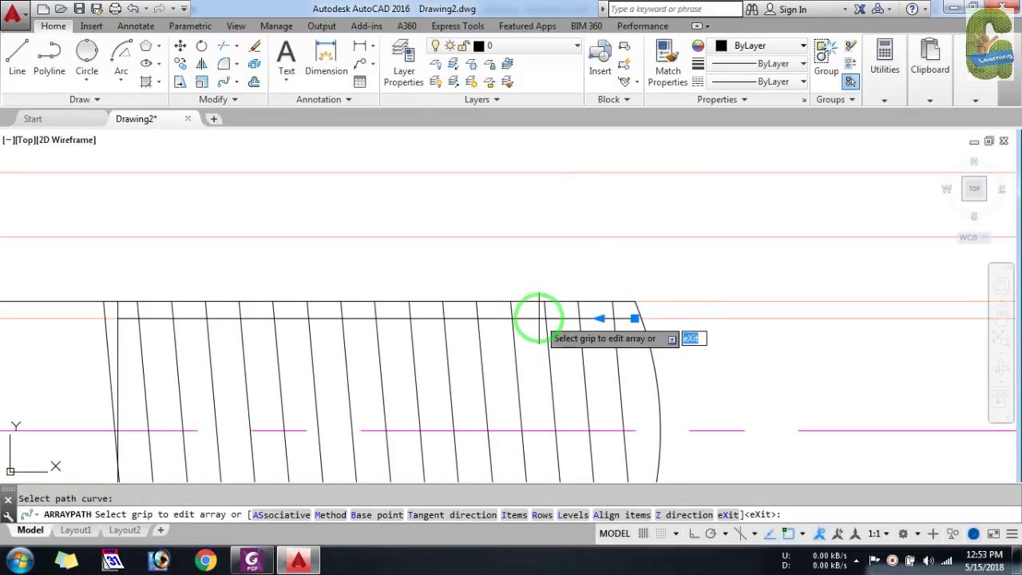
click(192, 68)
text(2.5)
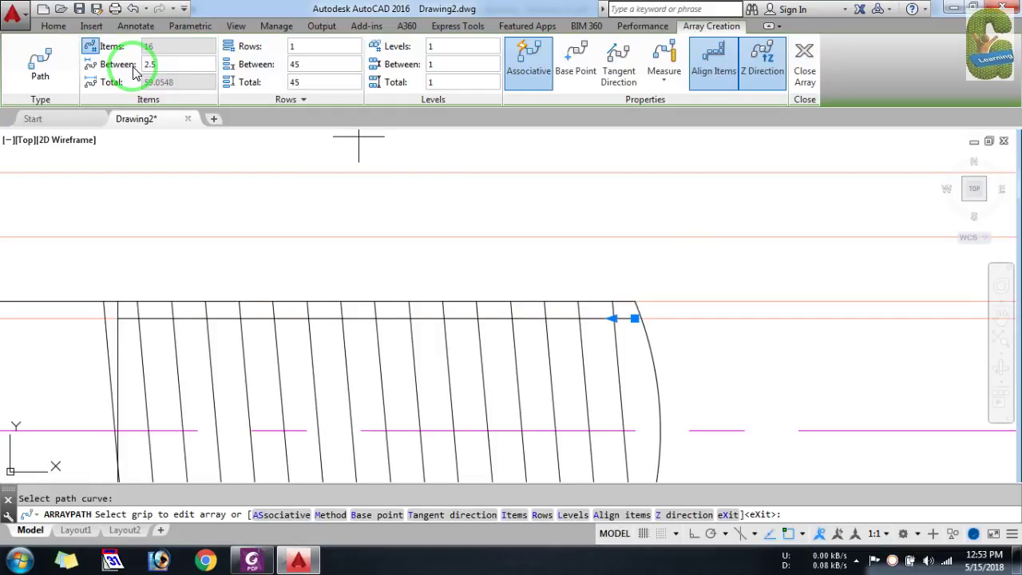
key(Return)
scroll(506, 171, down, 3)
key(Escape)
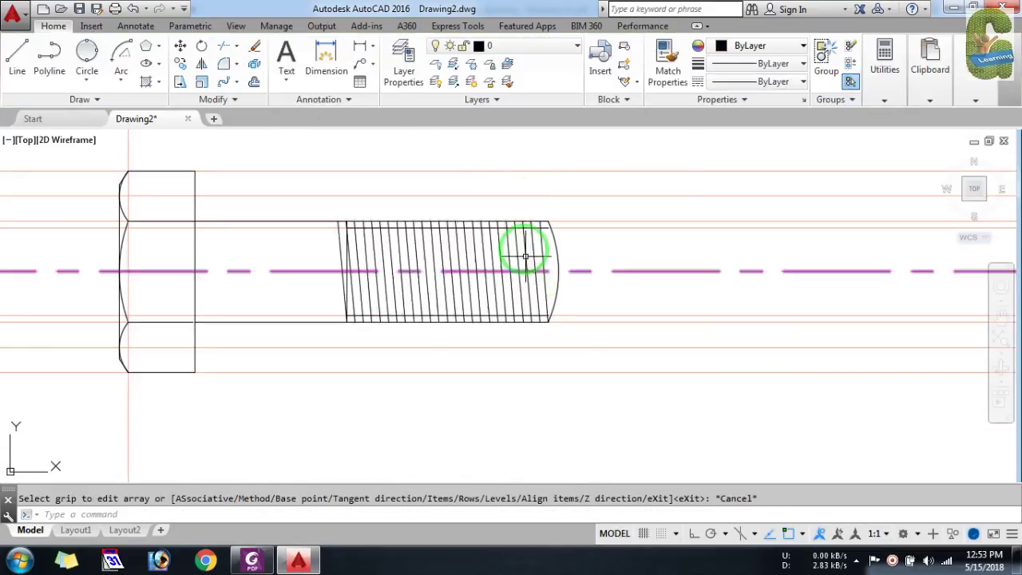
scroll(519, 264, up, 2)
Step: Explode the thread line array into separate lines
click(240, 229)
scroll(596, 313, down, 2)
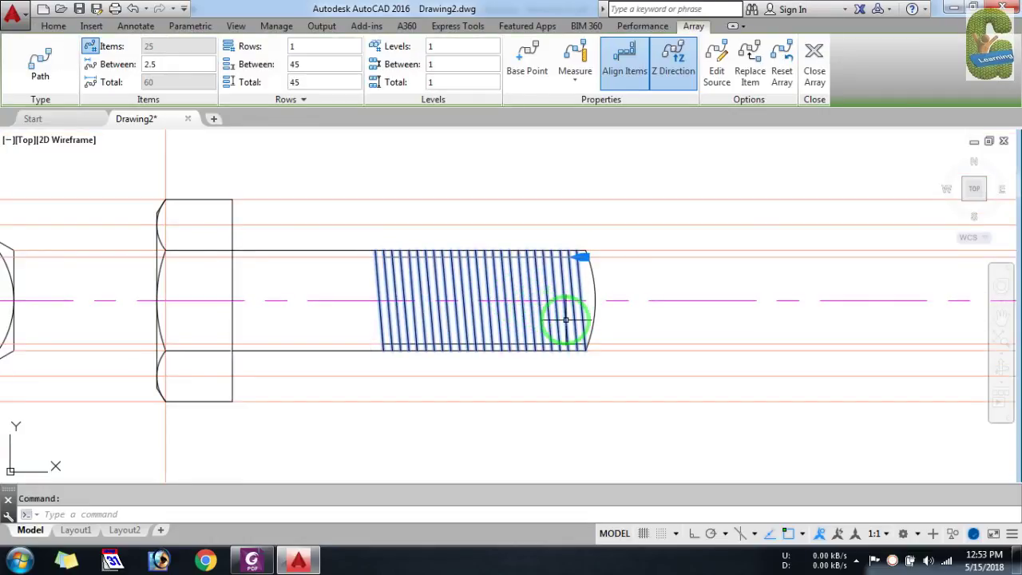
scroll(607, 259, up, 2)
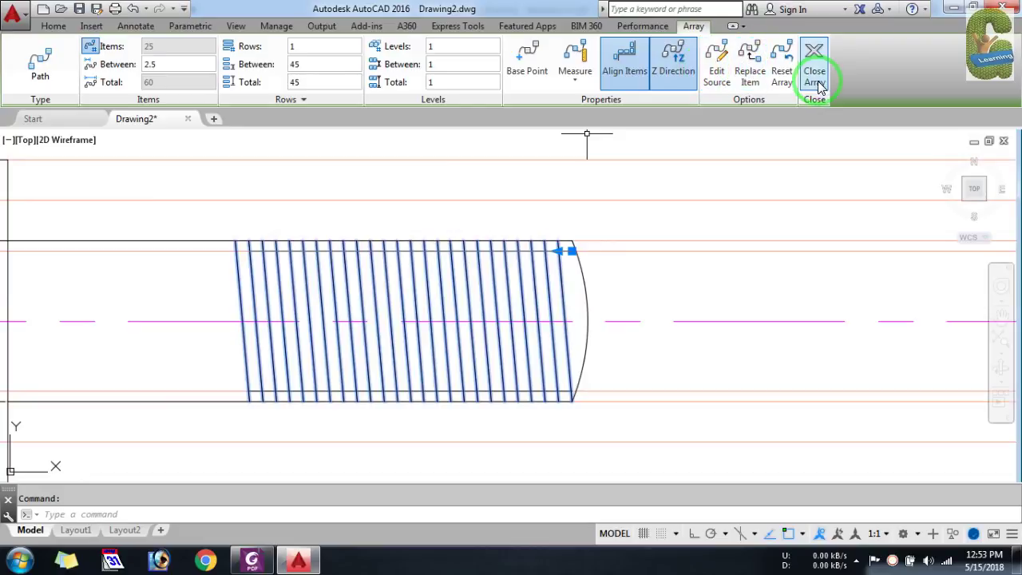
key(Return)
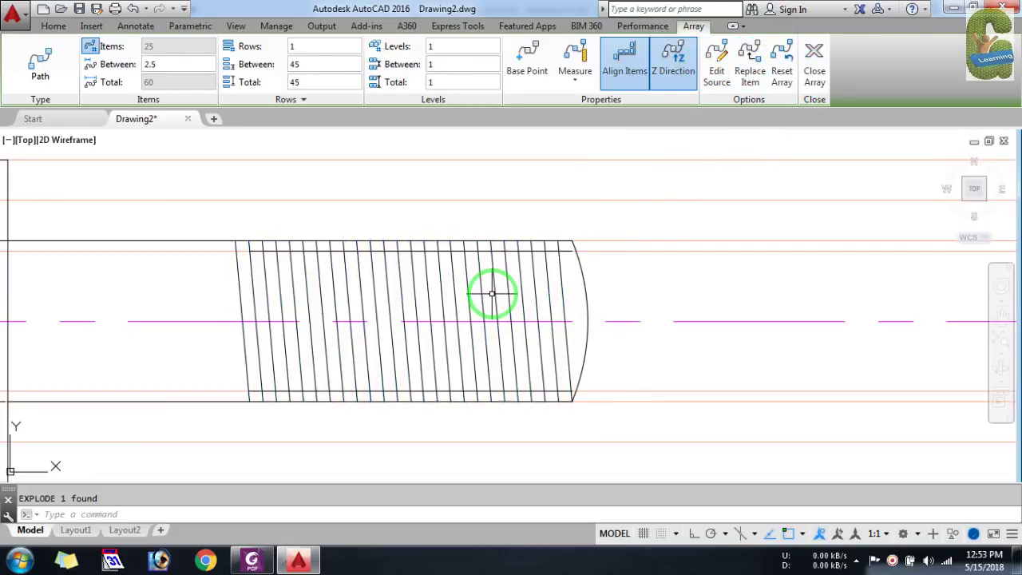
scroll(564, 300, down, 2)
click(519, 304)
key(Escape)
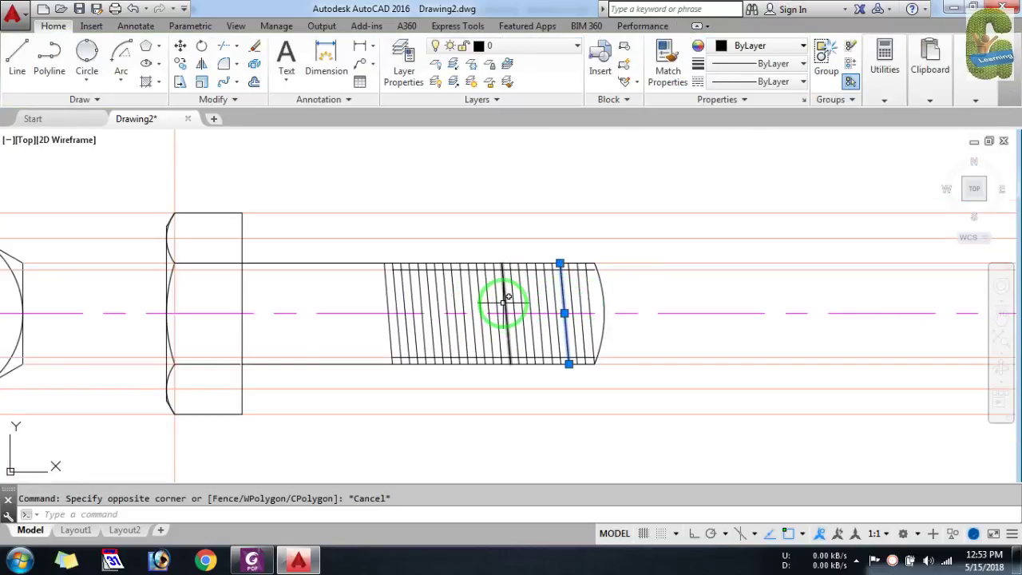
Step: Trim the bottom-edge pieces between the slanted thread lines, using them as cutting edges
text(tr)
key(Return)
click(695, 392)
click(346, 212)
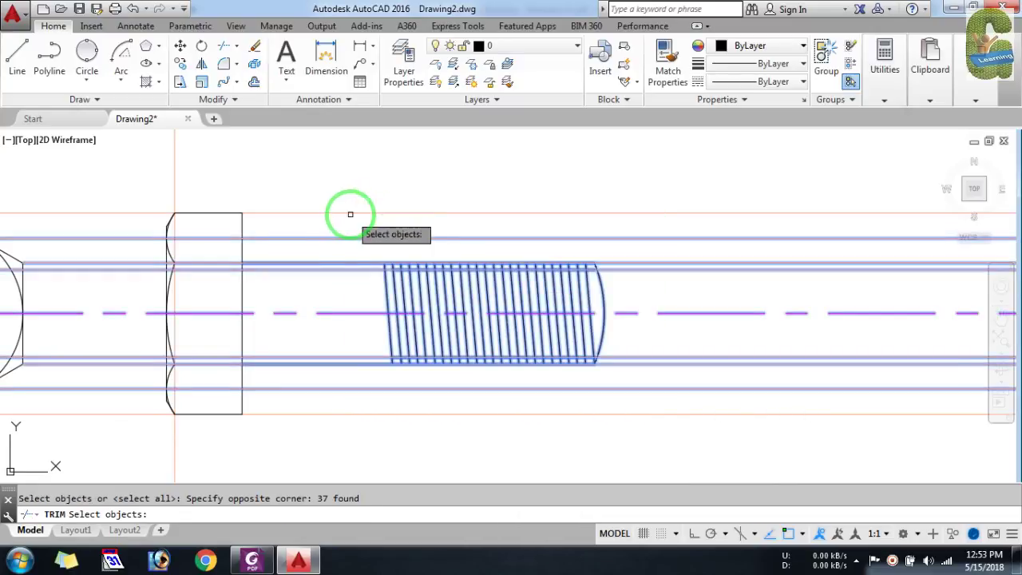
key(Return)
scroll(605, 370, up, 4)
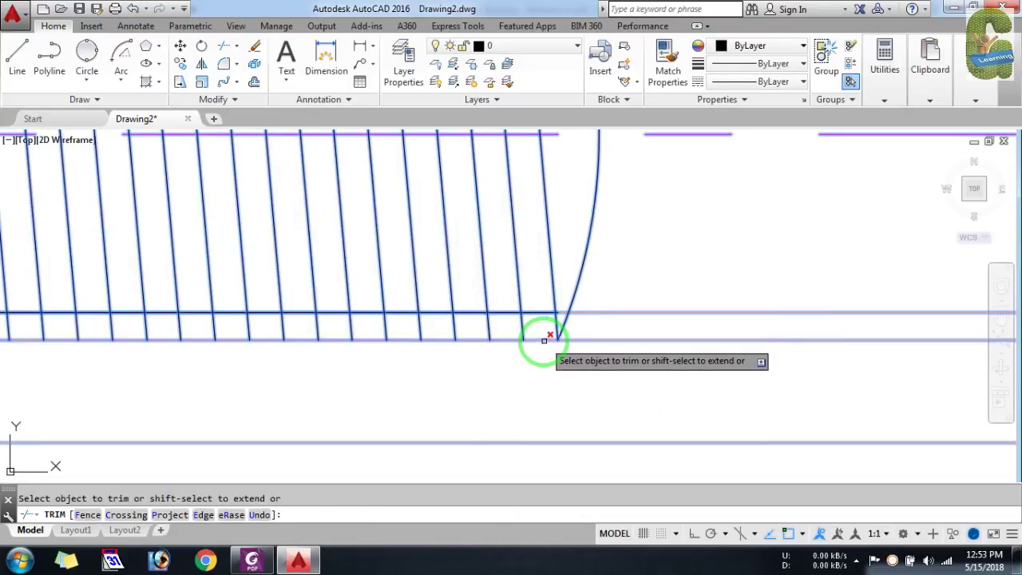
click(472, 338)
click(418, 336)
click(418, 337)
click(354, 319)
click(343, 338)
click(292, 312)
click(298, 313)
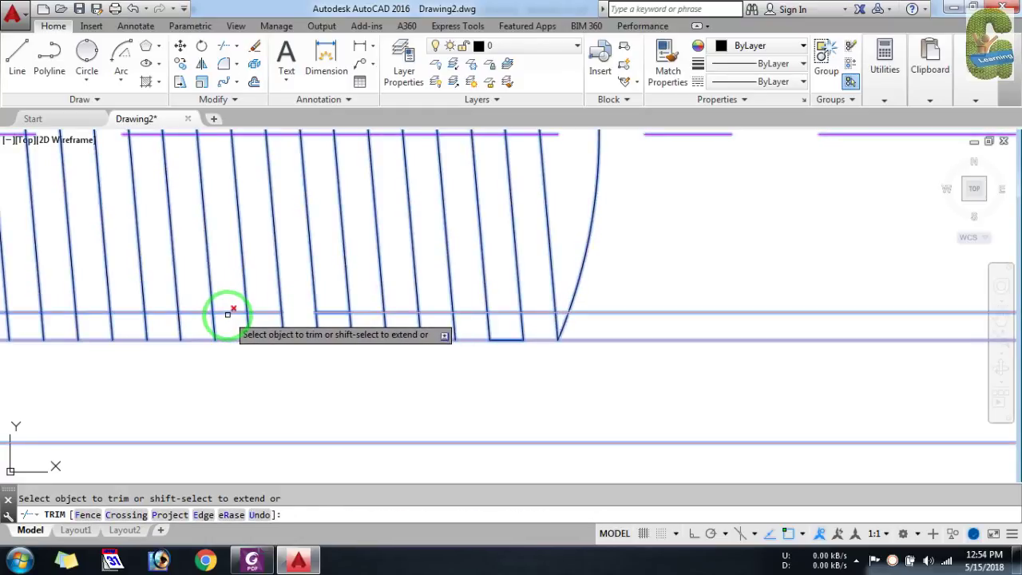
Step: End trimming and window-select lines in the threaded section
scroll(519, 307, down, 2)
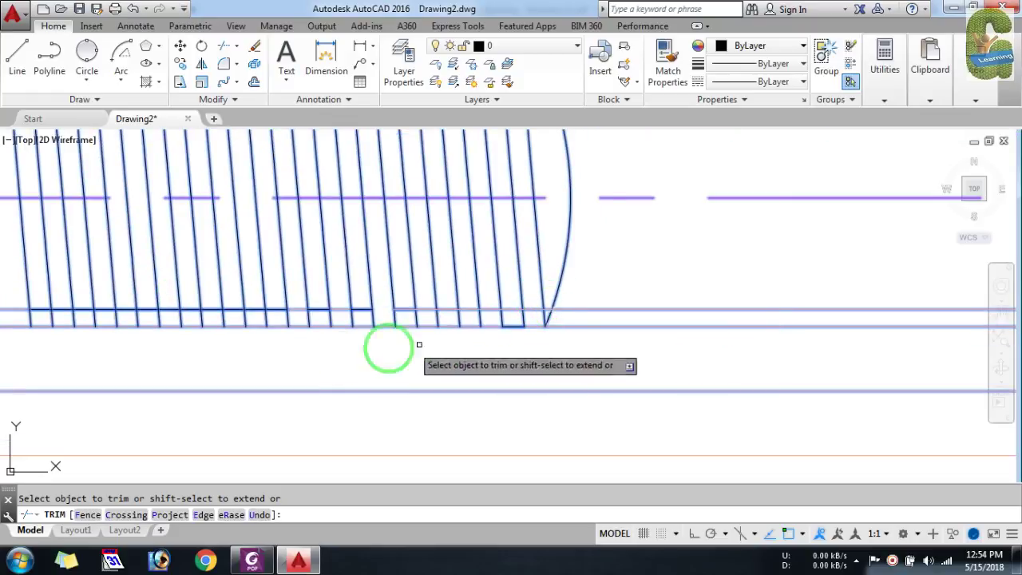
scroll(216, 305, up, 2)
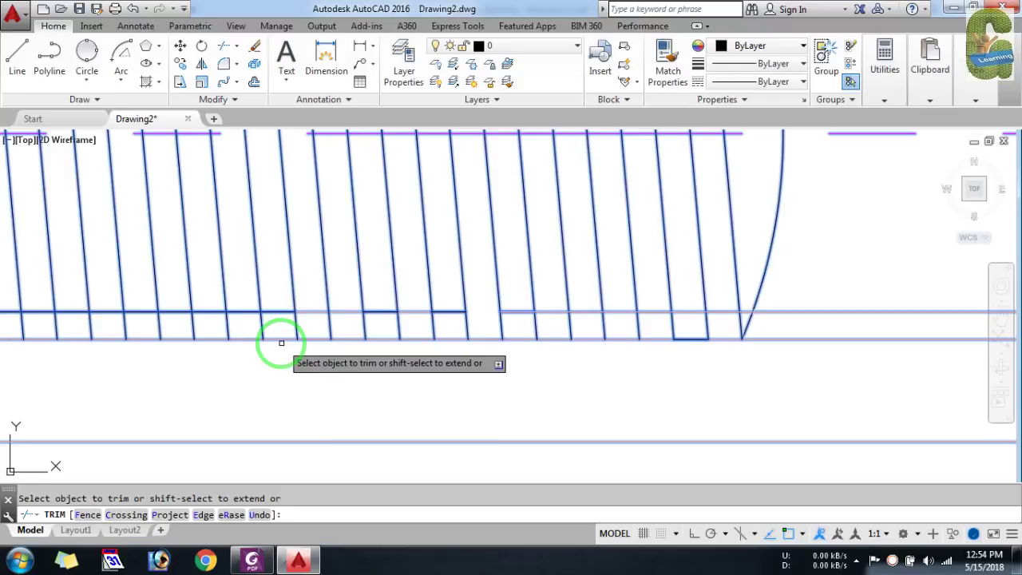
scroll(298, 342, down, 2)
key(Escape)
scroll(422, 360, down, 2)
scroll(365, 346, down, 2)
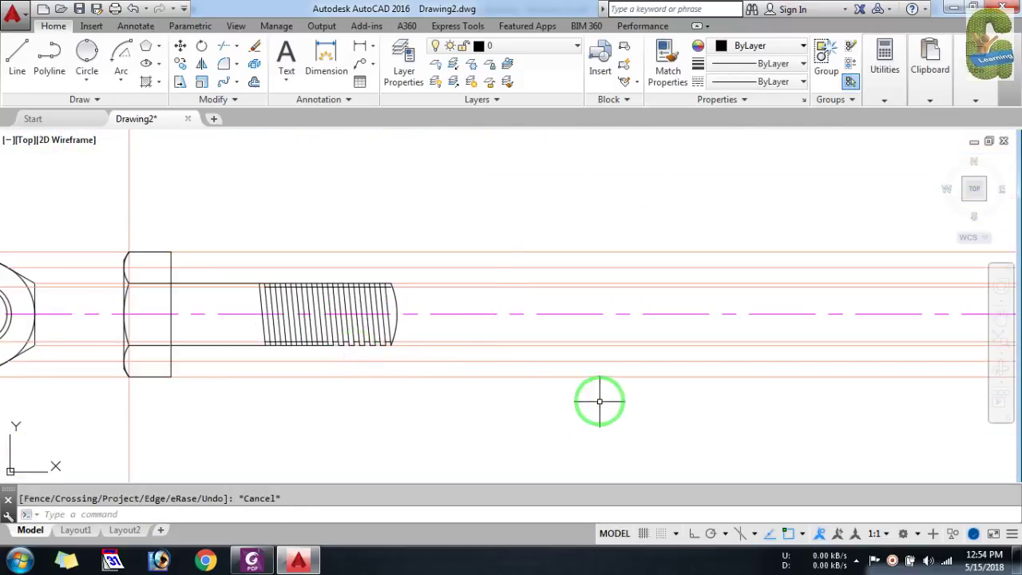
drag(598, 402, 501, 210)
click(484, 45)
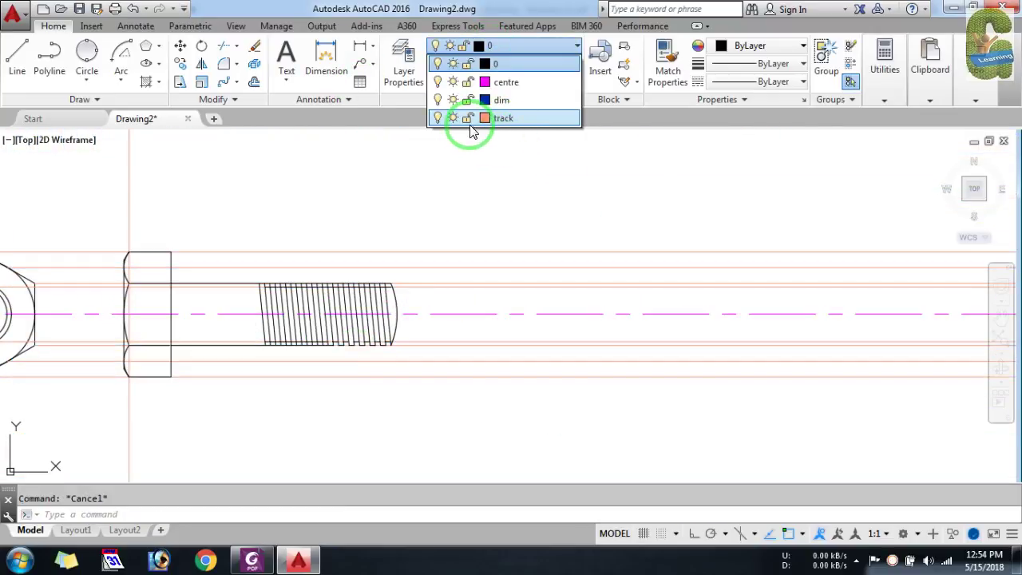
Step: Lock and freeze the track layer to hide the construction lines
click(460, 120)
key(Escape)
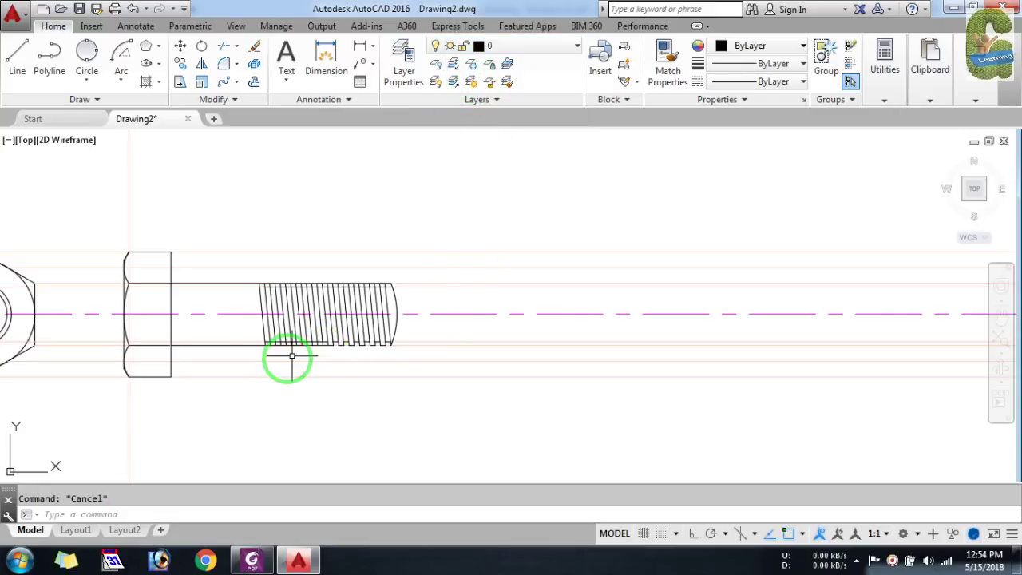
scroll(285, 353, up, 2)
click(515, 50)
click(457, 120)
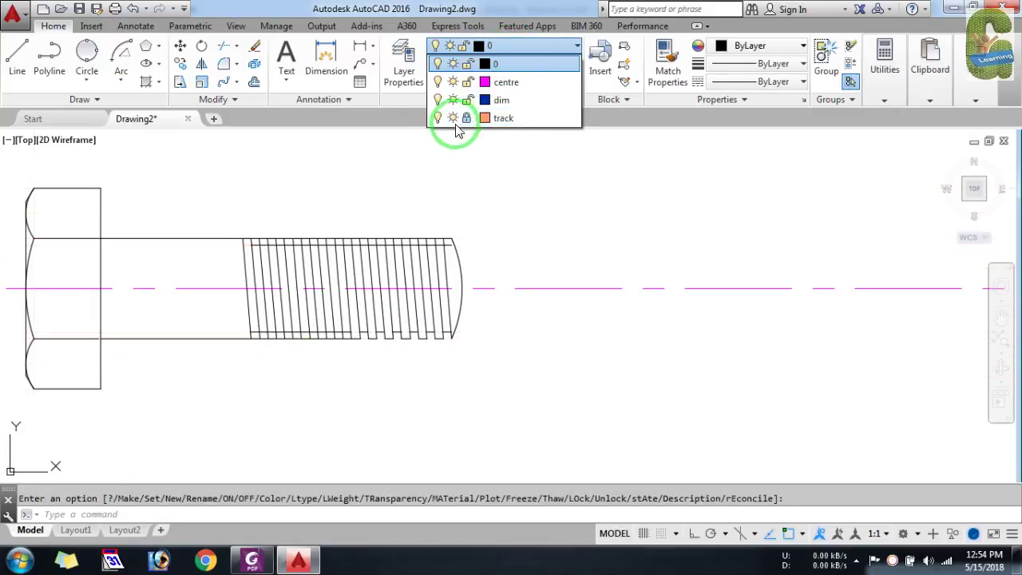
scroll(321, 332, up, 4)
Step: Restart TRIM and select the thread lines as cutting edges
key(Return)
scroll(551, 411, down, 2)
click(615, 418)
click(257, 170)
key(Return)
scroll(432, 383, up, 4)
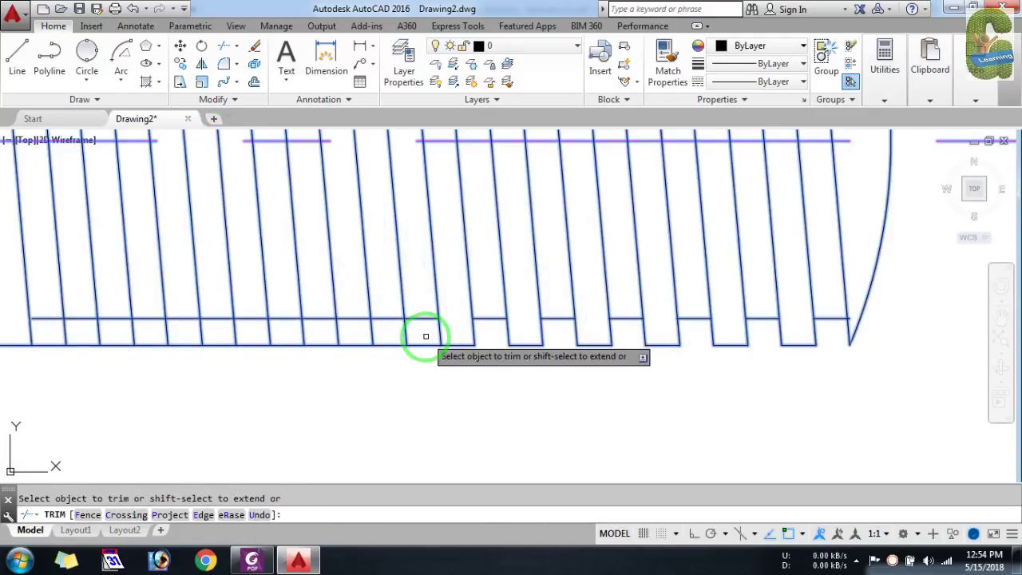
Step: Trim alternating top and bottom edge pieces on the left part of the thread
click(315, 324)
click(279, 339)
click(254, 321)
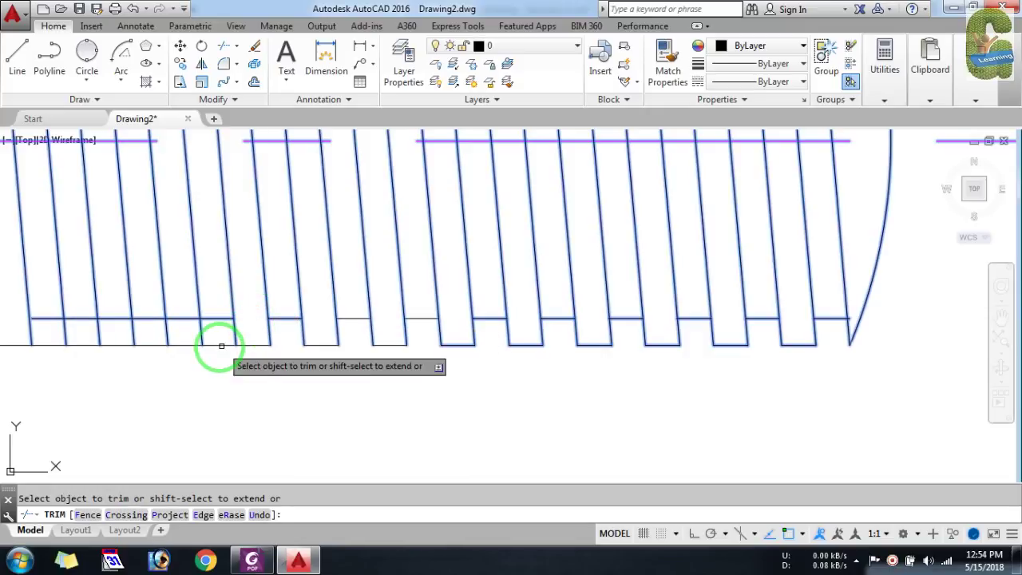
click(217, 344)
click(175, 319)
click(114, 326)
click(90, 342)
scroll(354, 423, down, 2)
scroll(299, 299, down, 3)
scroll(279, 306, up, 3)
scroll(297, 286, down, 2)
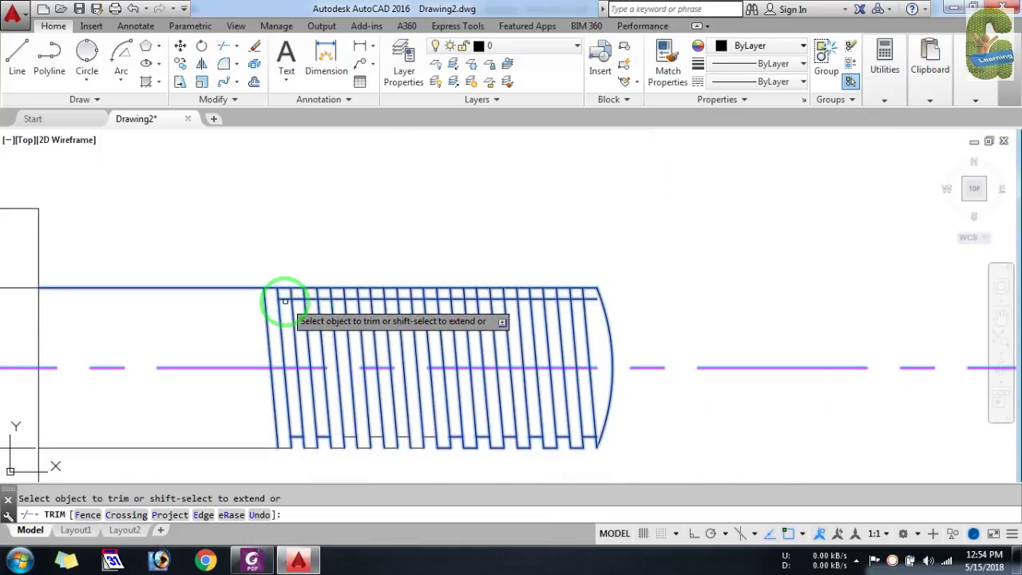
scroll(279, 291, up, 2)
Step: Trim alternating top and bottom edge pieces through the middle toward the thread end
click(319, 294)
click(309, 298)
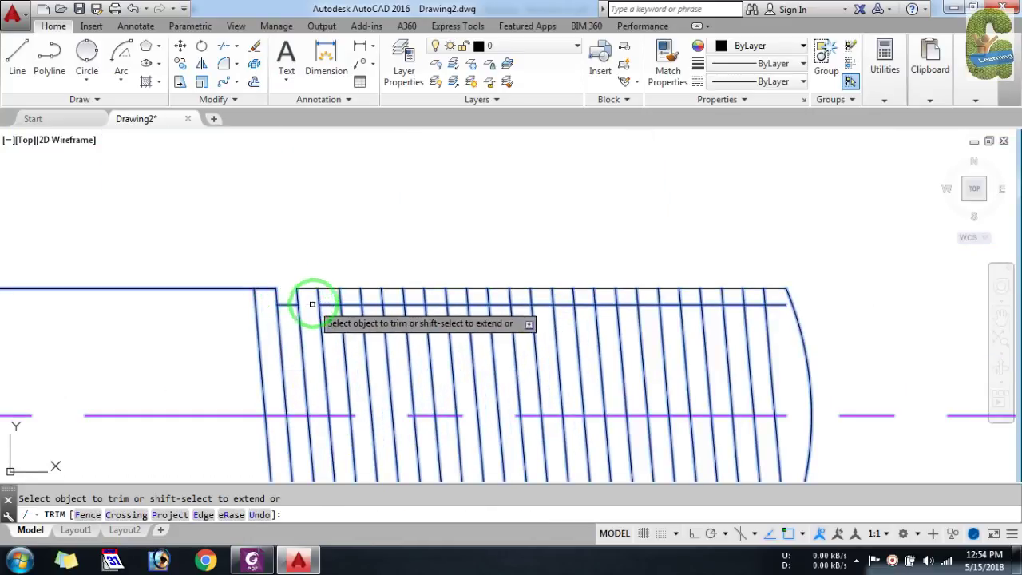
click(374, 289)
click(397, 304)
click(412, 290)
click(422, 304)
click(434, 304)
click(456, 289)
click(477, 304)
click(498, 290)
click(522, 308)
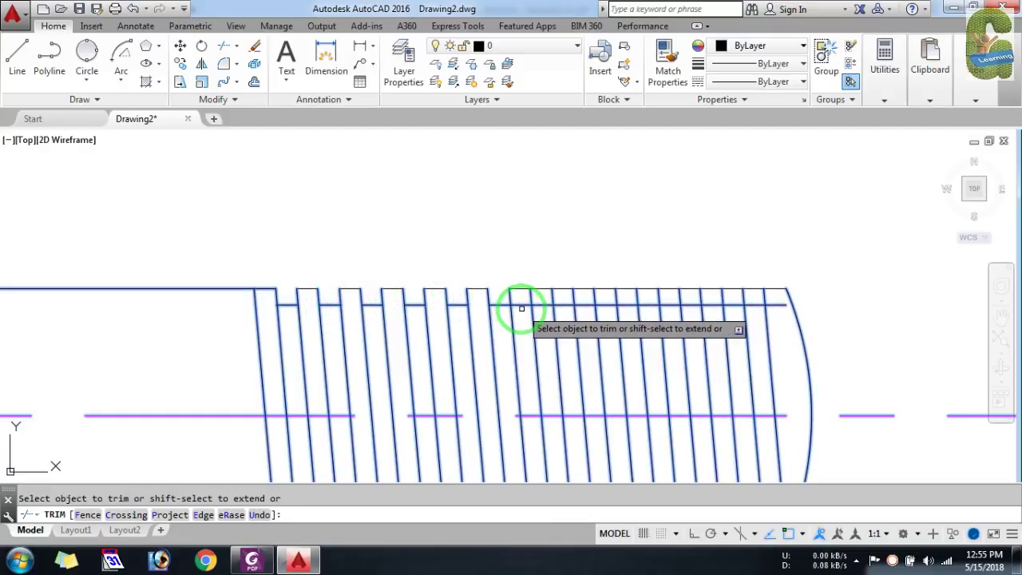
click(536, 289)
click(563, 305)
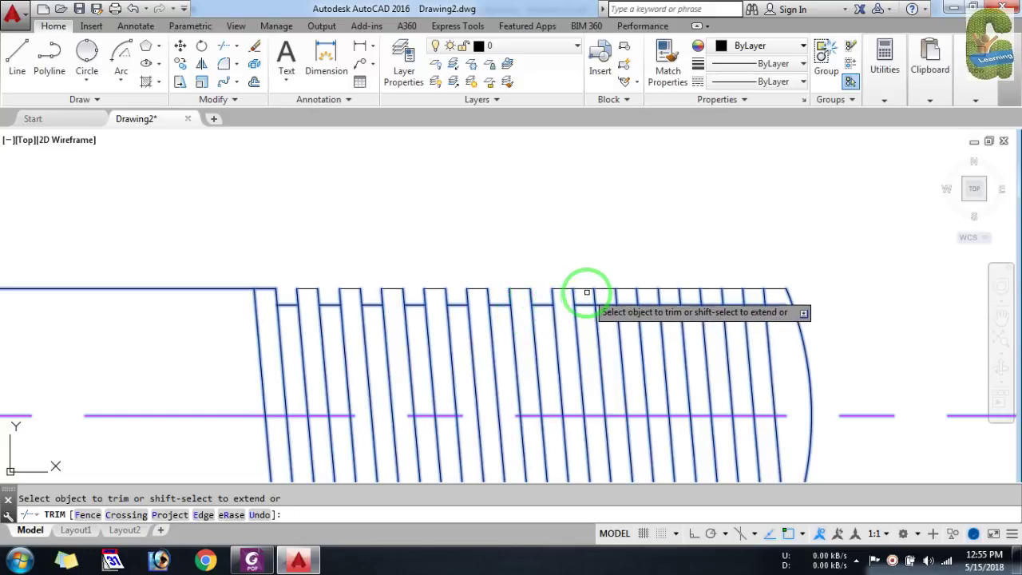
Step: Trim the remaining alternating edge pieces toward the rounded end, completing the zigzag thread
scroll(660, 287, up, 4)
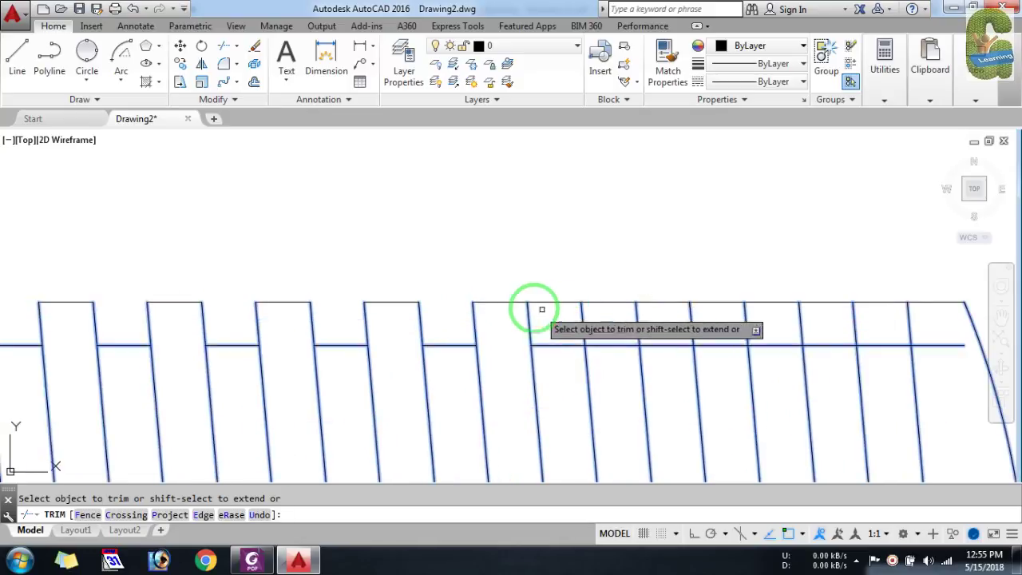
click(543, 302)
click(612, 345)
click(663, 302)
click(736, 345)
click(754, 302)
click(837, 345)
click(882, 302)
scroll(687, 272, down, 8)
key(Escape)
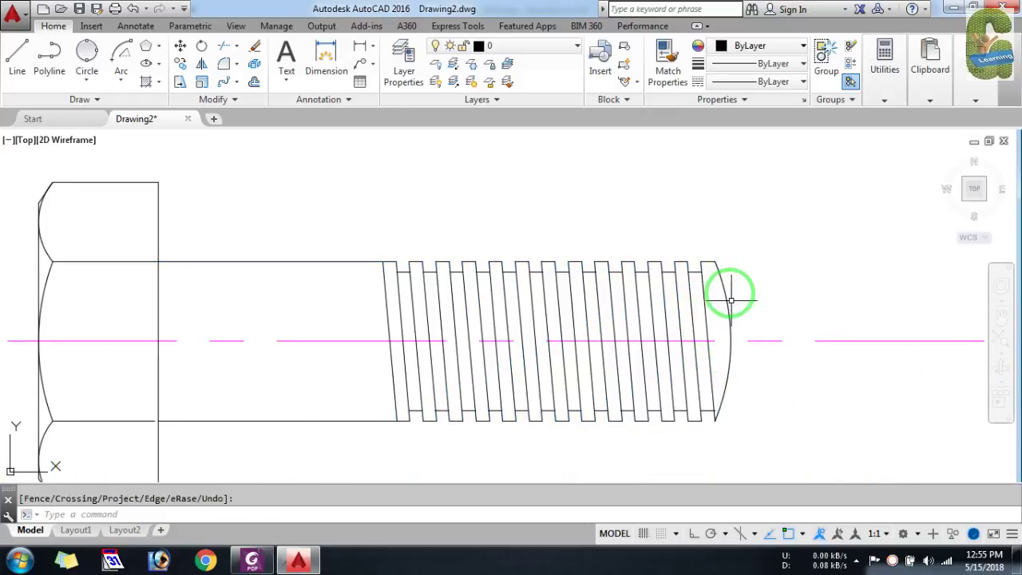
scroll(675, 407, down, 1)
scroll(783, 434, up, 1)
scroll(711, 437, down, 1)
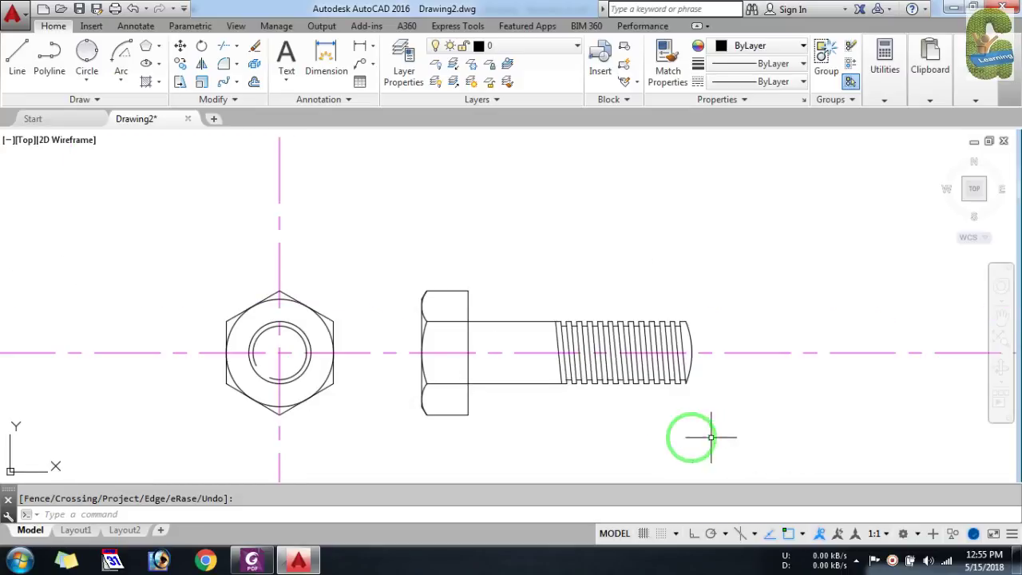
Step: Make dim the current layer
click(518, 62)
click(538, 102)
click(408, 70)
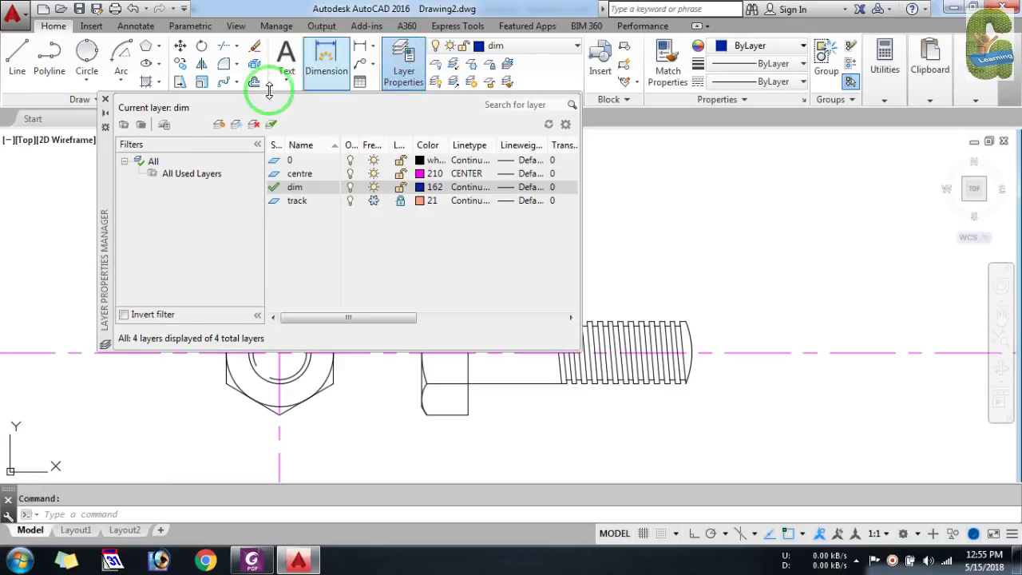
click(105, 99)
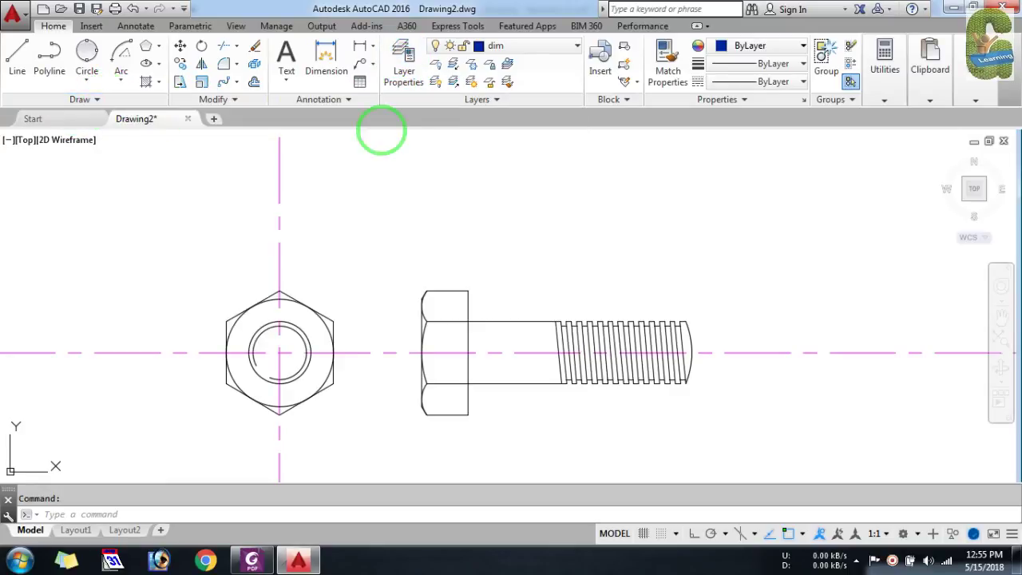
Step: Add an aligned 30 dimension to the hexagon's upper-left edge
click(134, 27)
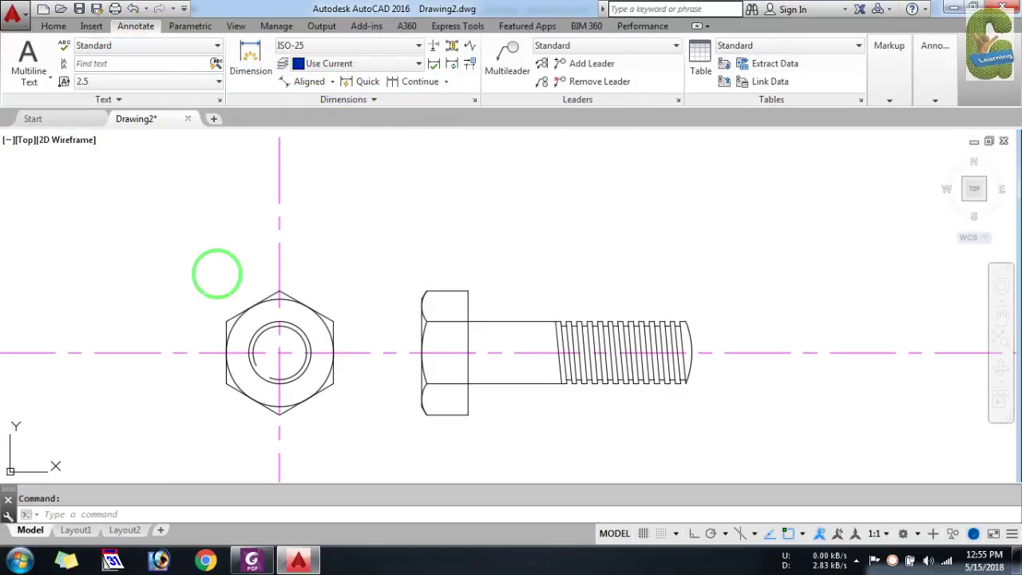
scroll(227, 279, up, 2)
key(Return)
click(239, 337)
click(237, 309)
Step: Place an R25.98 radius dimension on the nut's outer circle
key(Return)
key(Return)
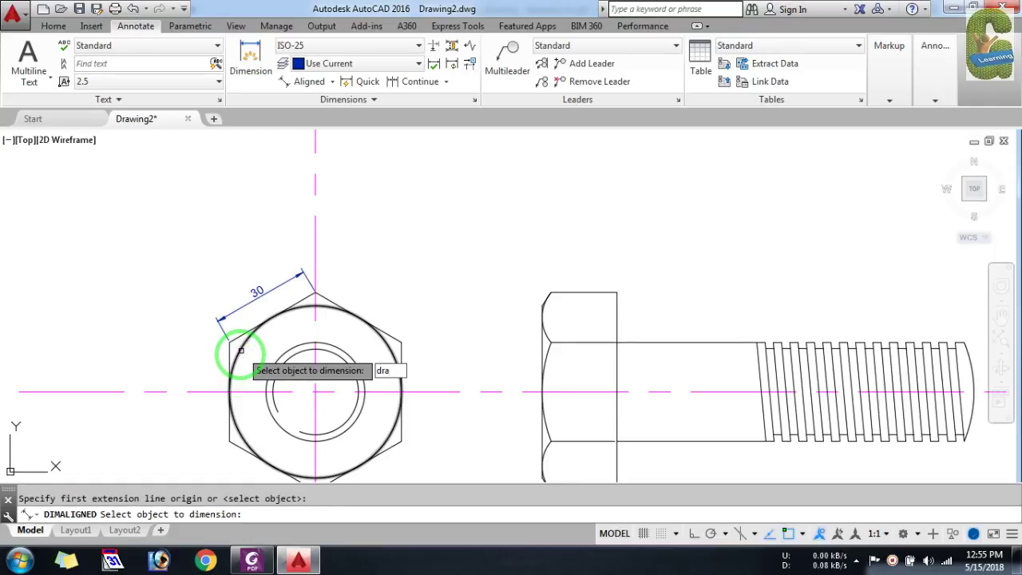
key(Escape)
key(Return)
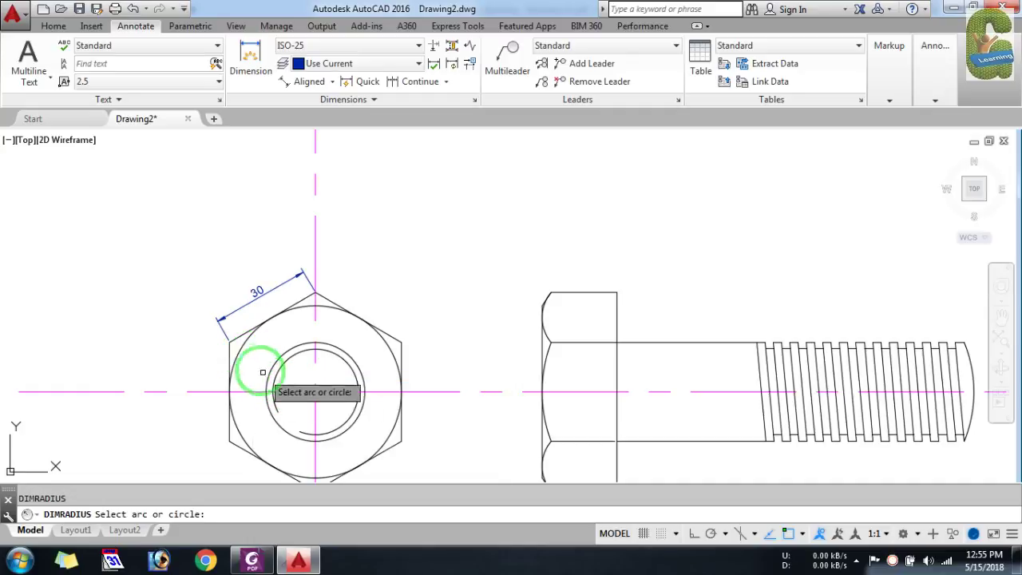
click(241, 348)
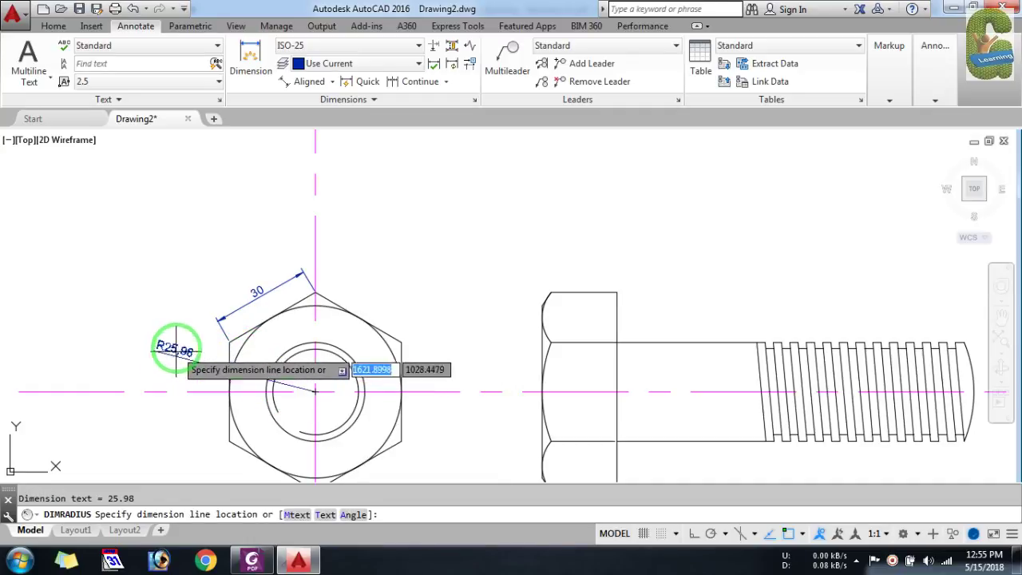
click(171, 349)
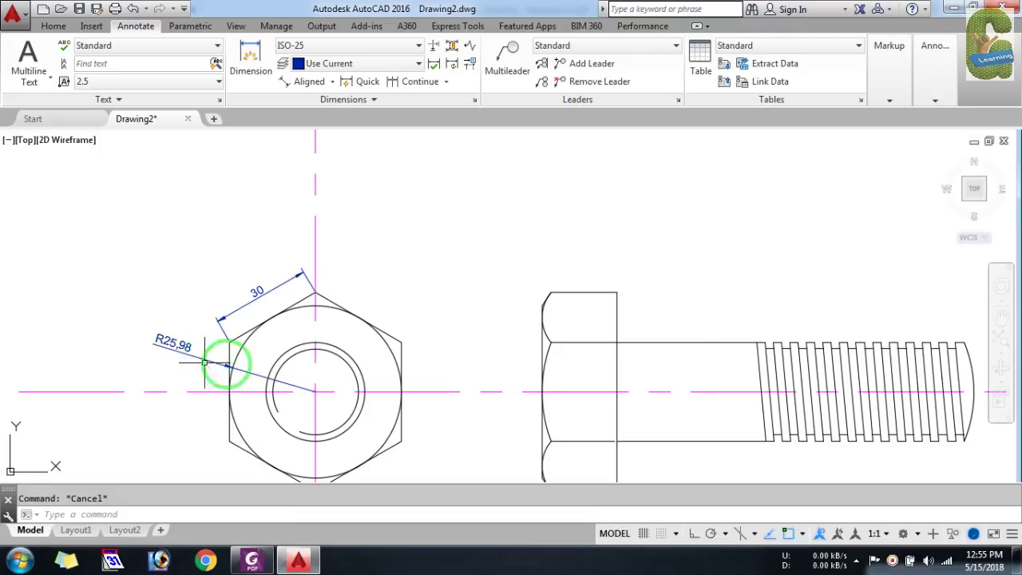
Step: Modify the ISO-25 dimension style to use a period as the decimal separator
text(d)
key(Return)
click(667, 224)
click(515, 119)
click(471, 209)
click(468, 231)
Step: Set the ISO-25 overall dimension scale to 1.5 and close the style manager
click(454, 114)
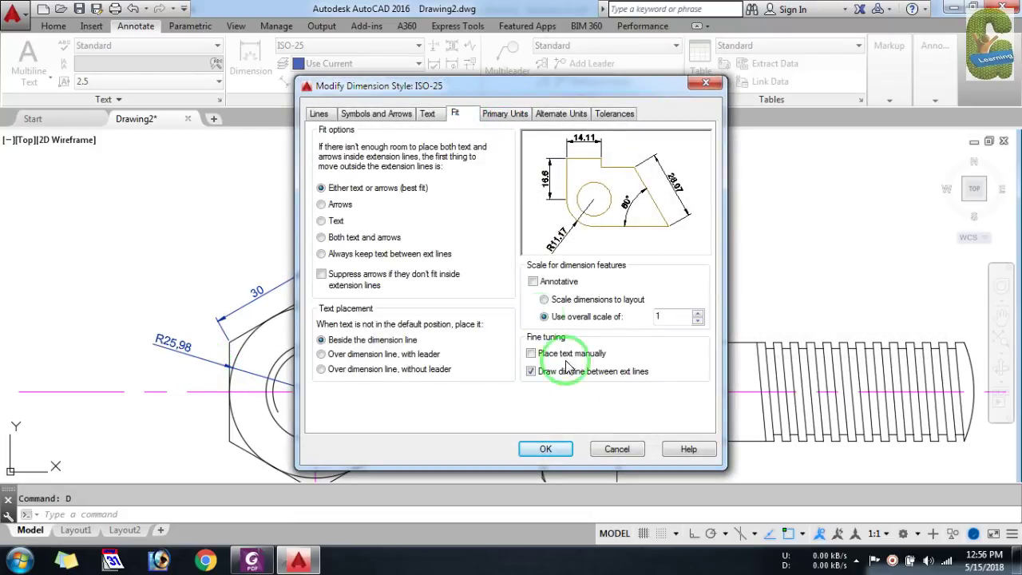
click(660, 317)
text(.5)
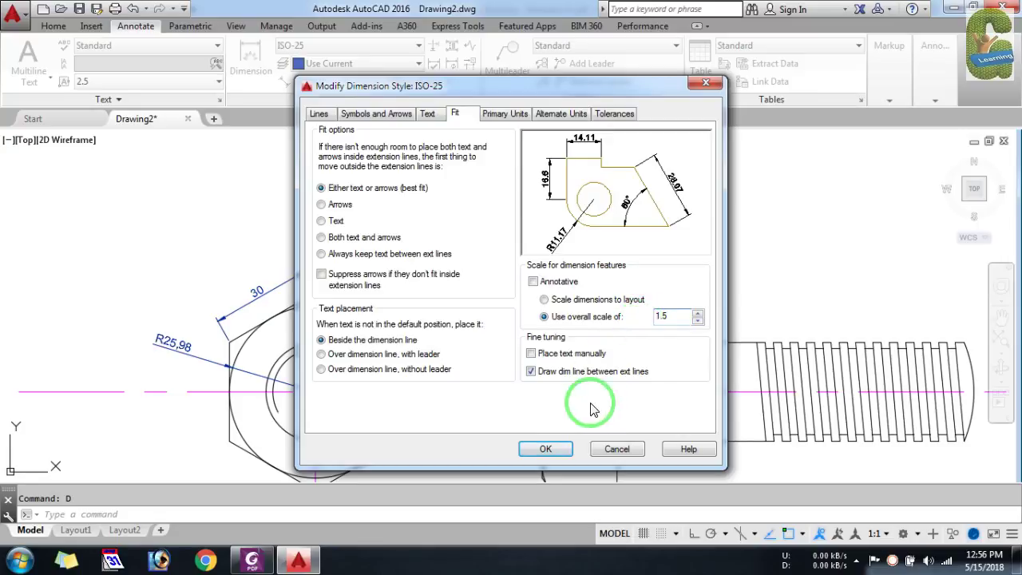
click(545, 449)
click(599, 392)
scroll(447, 293, down, 2)
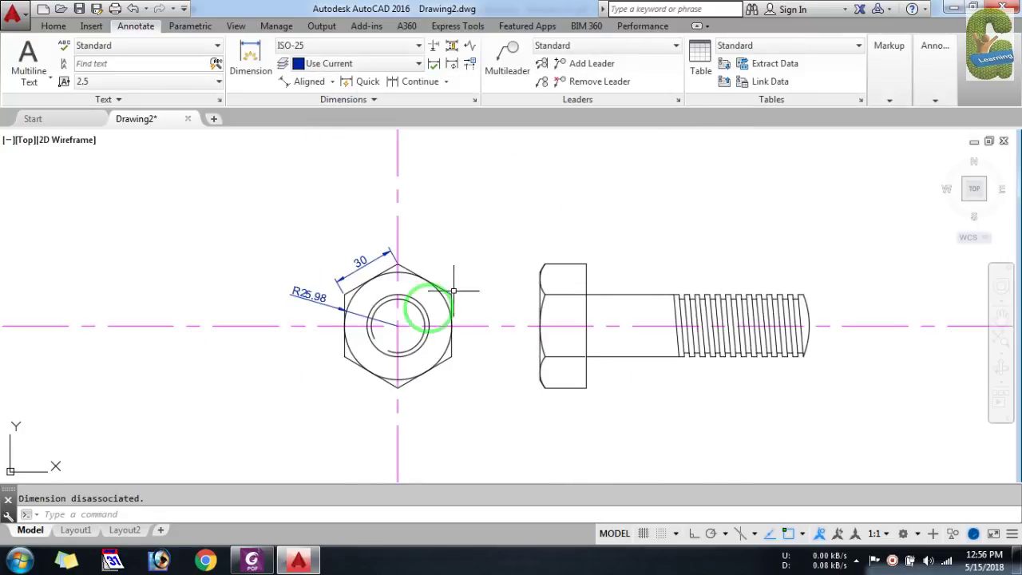
scroll(376, 228, up, 2)
Step: Add an R15 radius dimension to the nut's inner circle
click(309, 81)
click(333, 81)
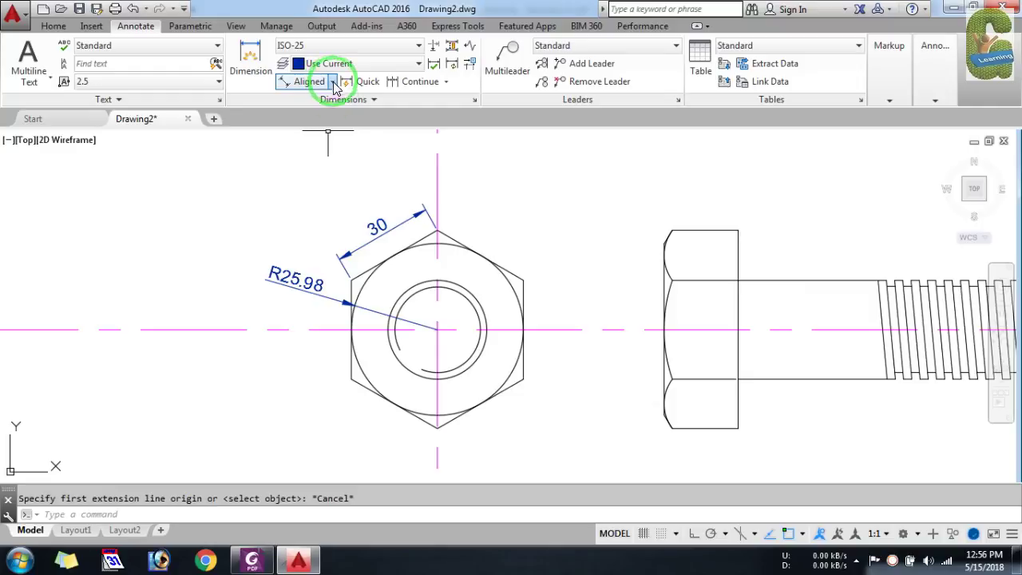
click(312, 231)
scroll(448, 309, up, 2)
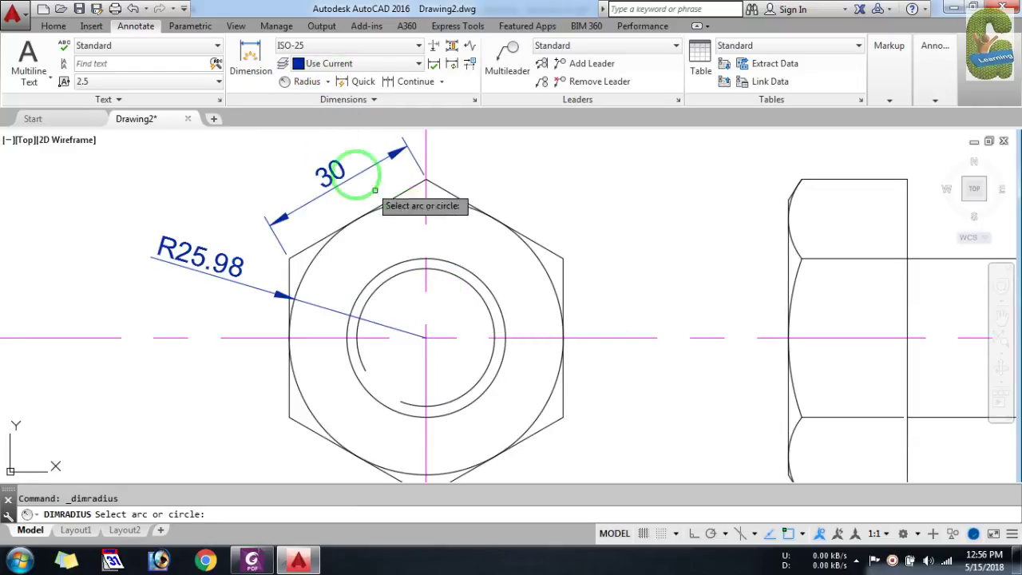
click(327, 82)
click(311, 267)
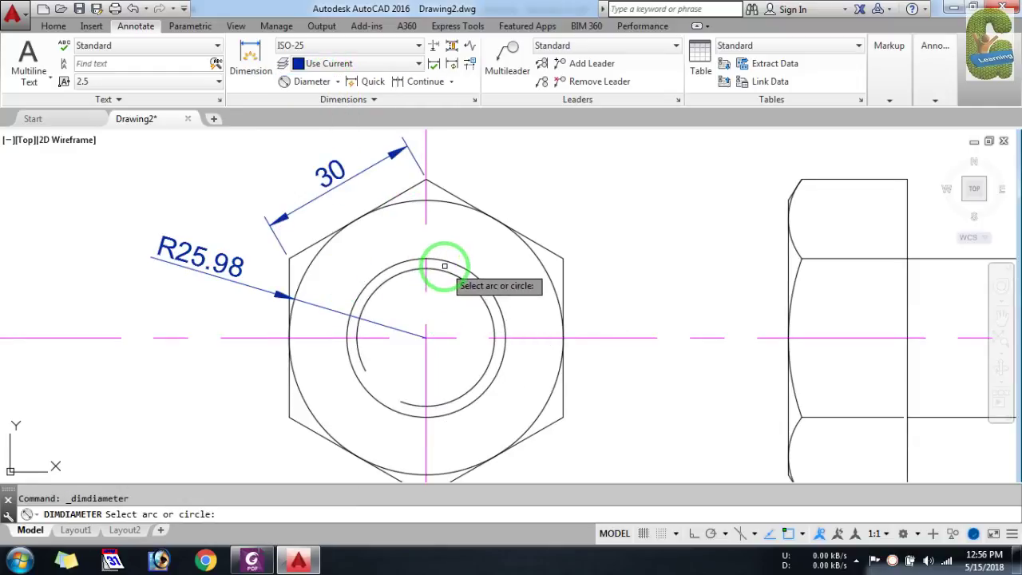
click(446, 204)
key(Escape)
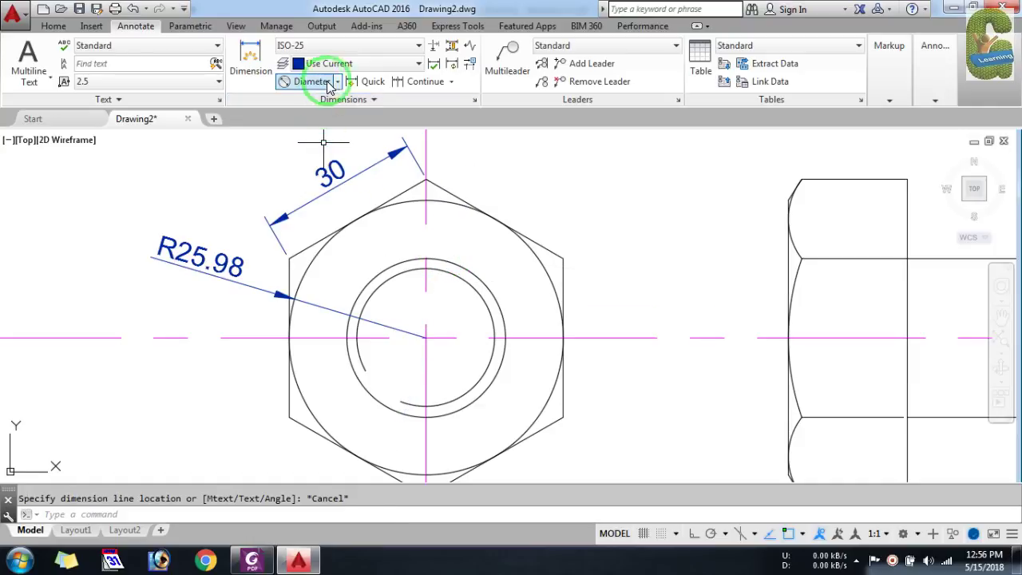
click(334, 82)
click(315, 229)
click(472, 276)
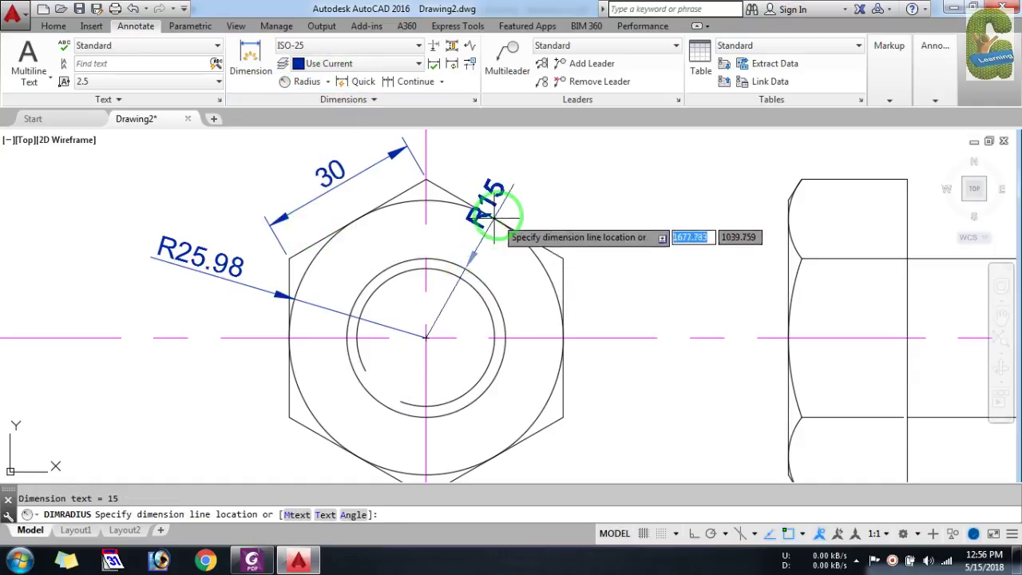
click(528, 166)
Step: Add a second R25.98 radius dimension on the outer circle
key(Return)
click(445, 200)
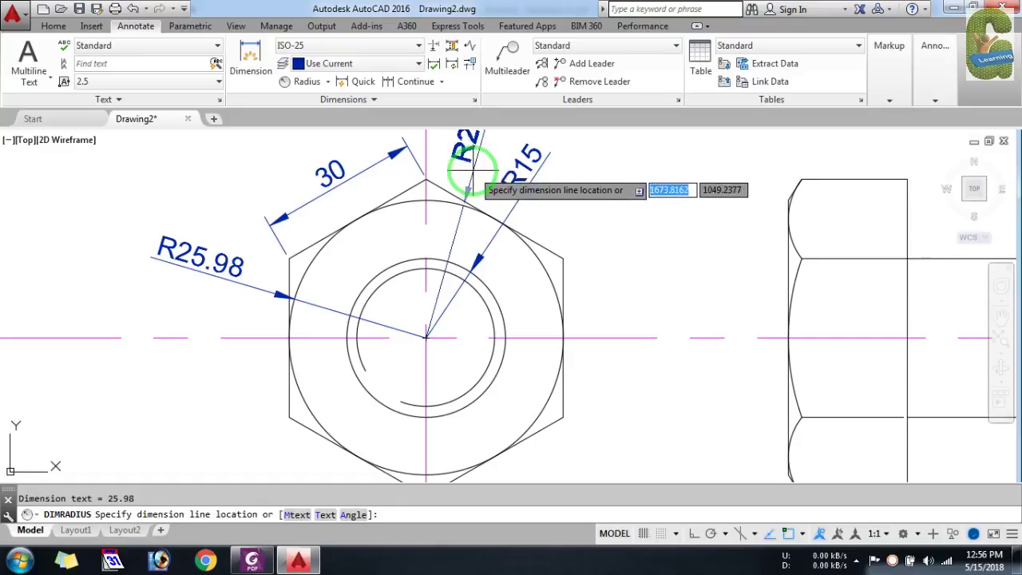
key(Escape)
scroll(459, 168, down, 4)
scroll(511, 296, up, 2)
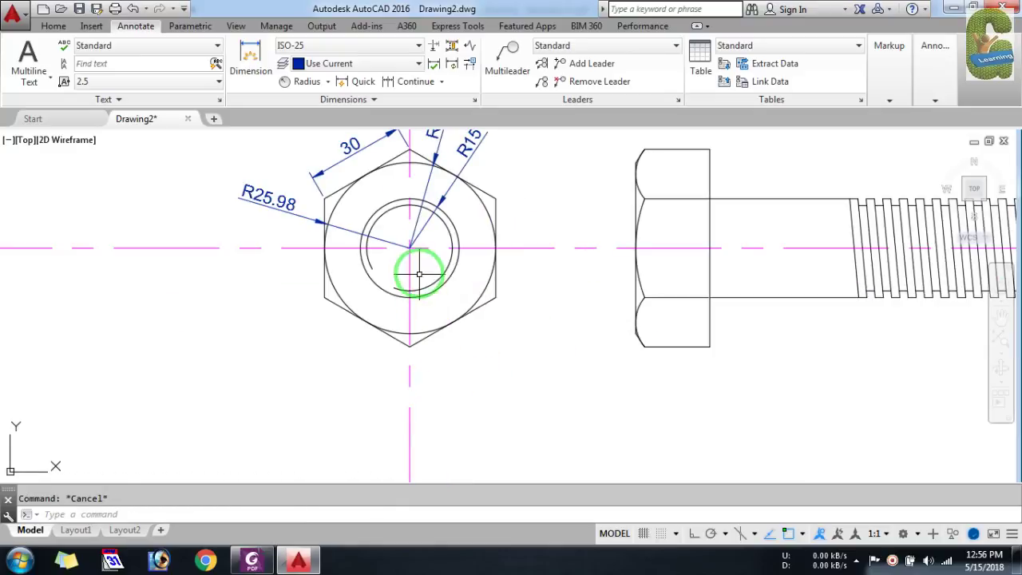
Step: Dimension the hexagon's height as 60 between its top and bottom corners
click(328, 81)
click(320, 135)
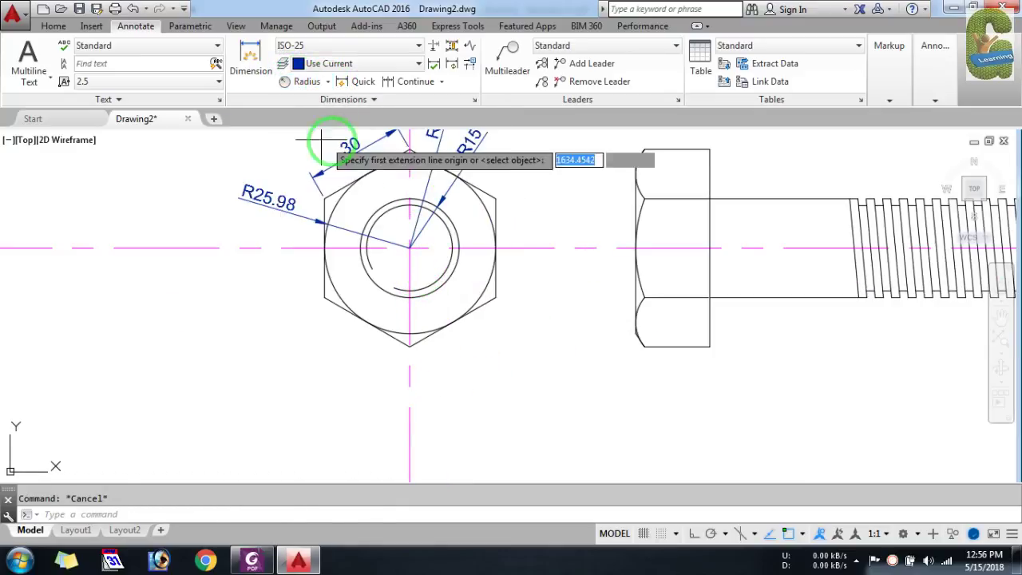
click(409, 150)
click(409, 346)
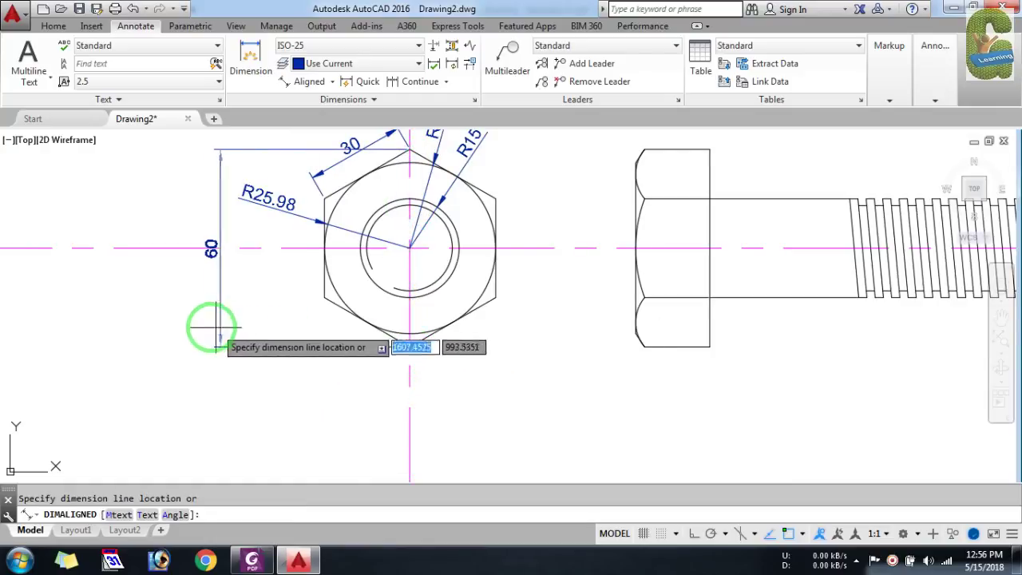
click(555, 319)
scroll(554, 319, down, 2)
scroll(548, 171, up, 2)
key(Return)
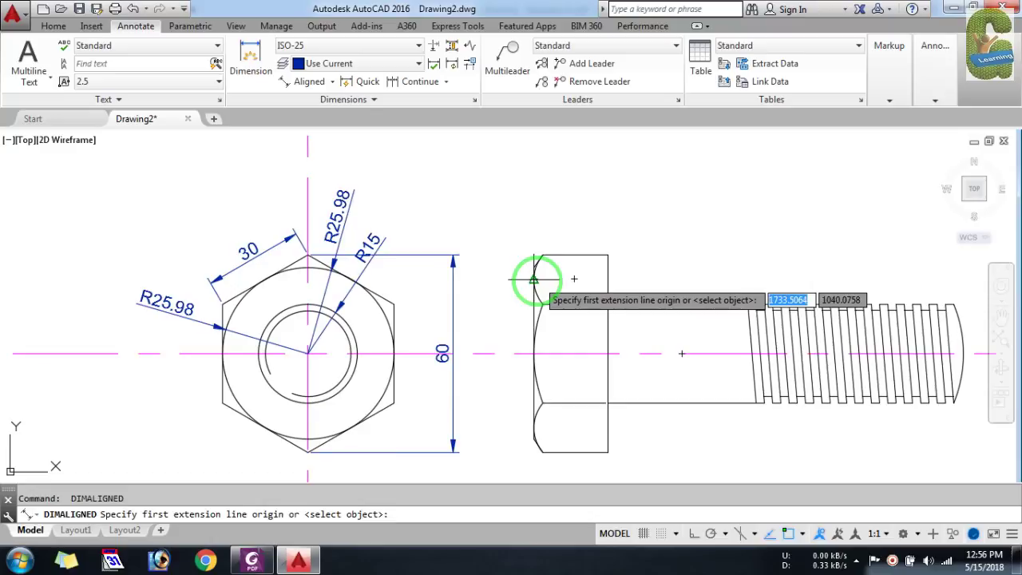
Step: With Ortho on, dimension the 22.5 head thickness above the bolt head
click(534, 278)
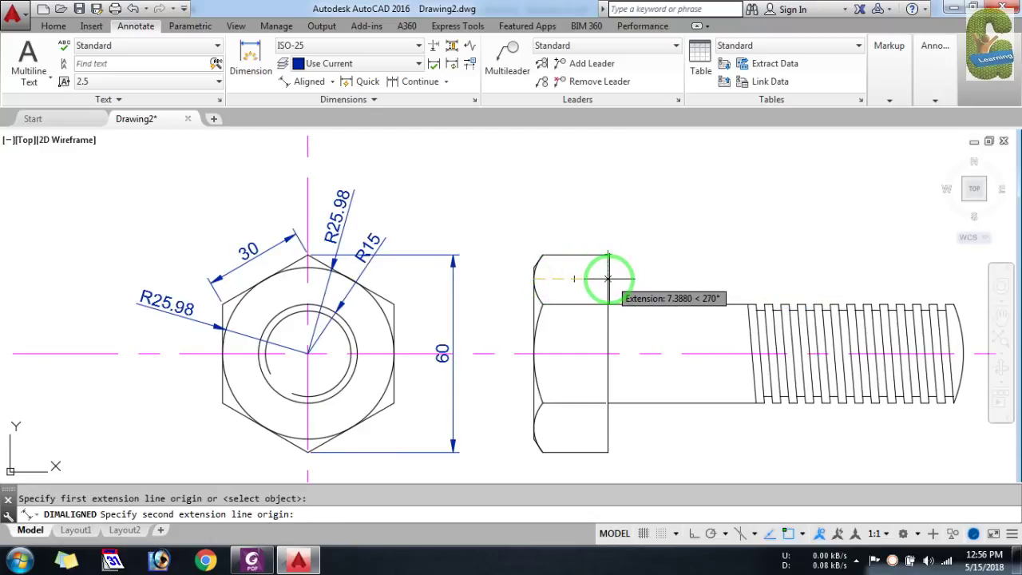
key(F8)
click(607, 278)
click(599, 200)
Step: Add the 105 shank length dimension above the shank
middle_drag(581, 290, 537, 289)
key(Return)
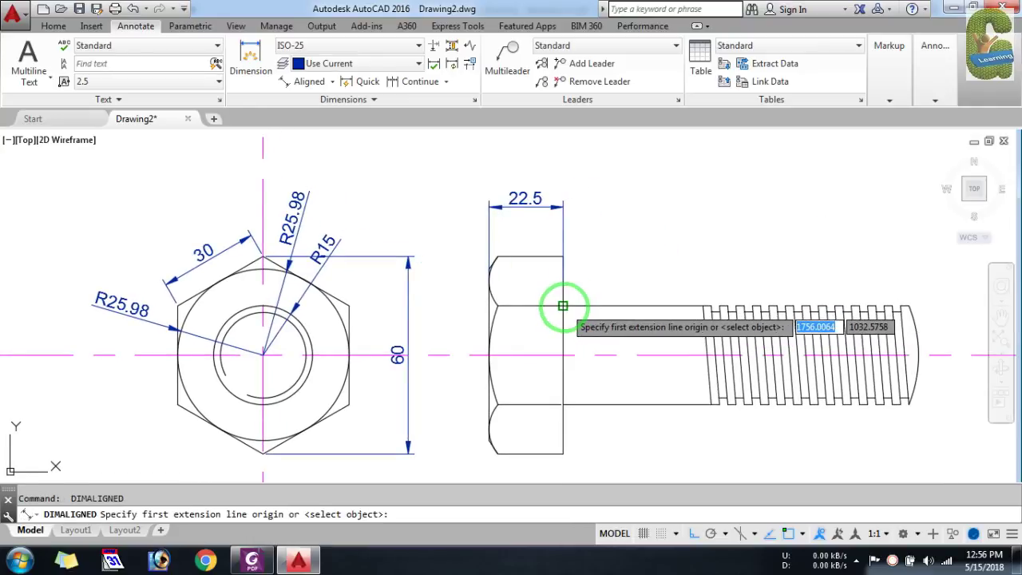
click(563, 306)
click(911, 306)
click(878, 266)
Step: Try to reposition the 105 dimension text, then cancel the move
click(755, 266)
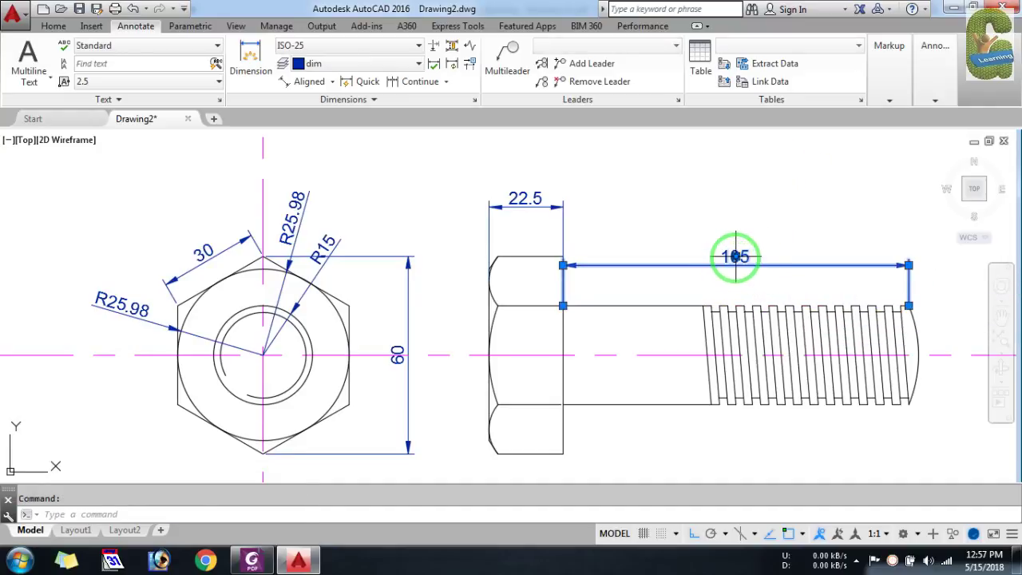
click(735, 257)
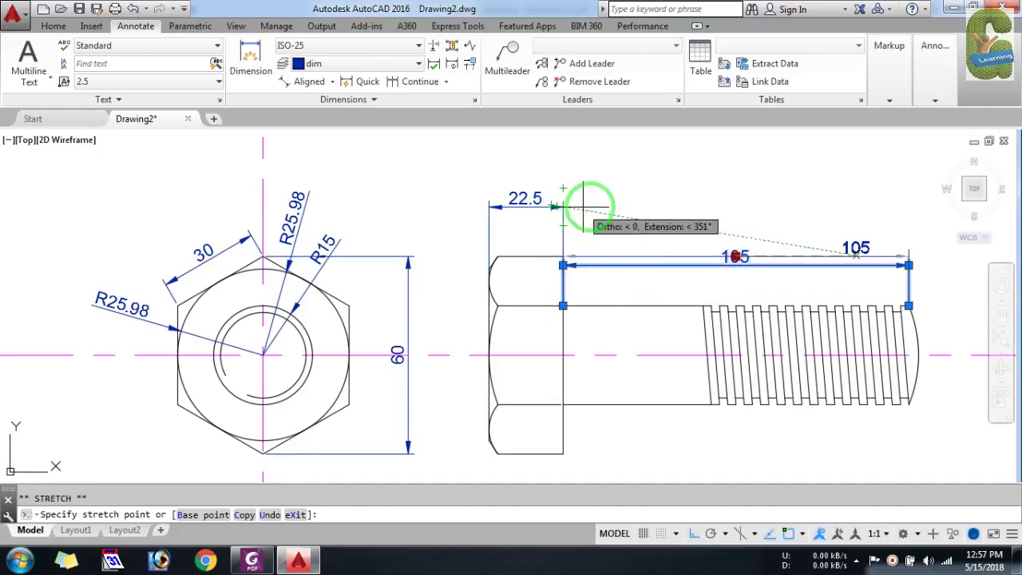
key(Escape)
scroll(670, 217, down, 4)
scroll(703, 255, up, 4)
scroll(632, 359, down, 1)
scroll(632, 320, up, 1)
Step: Add the 60 thread length dimension below the bolt
key(Return)
click(627, 230)
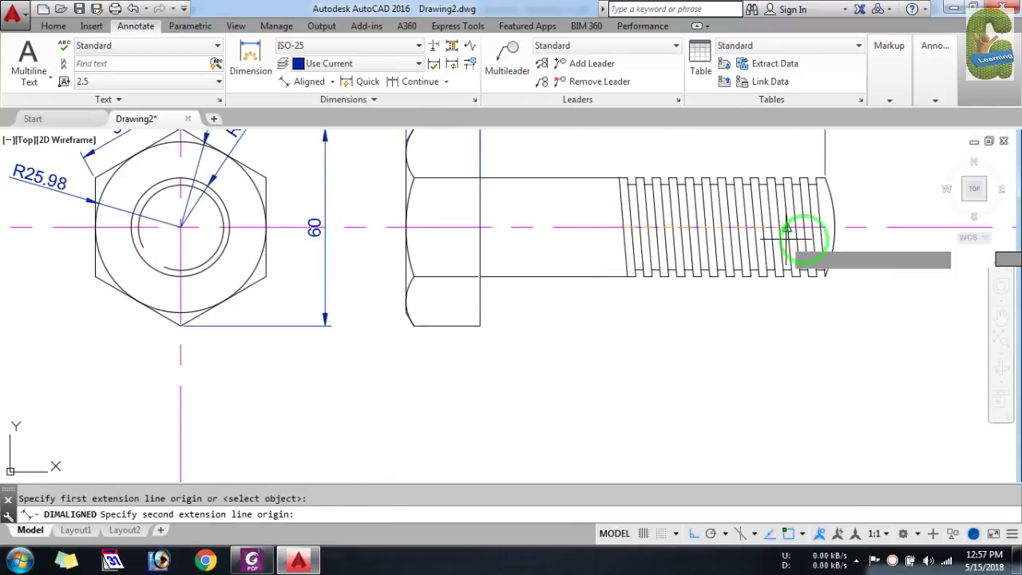
click(822, 251)
click(807, 334)
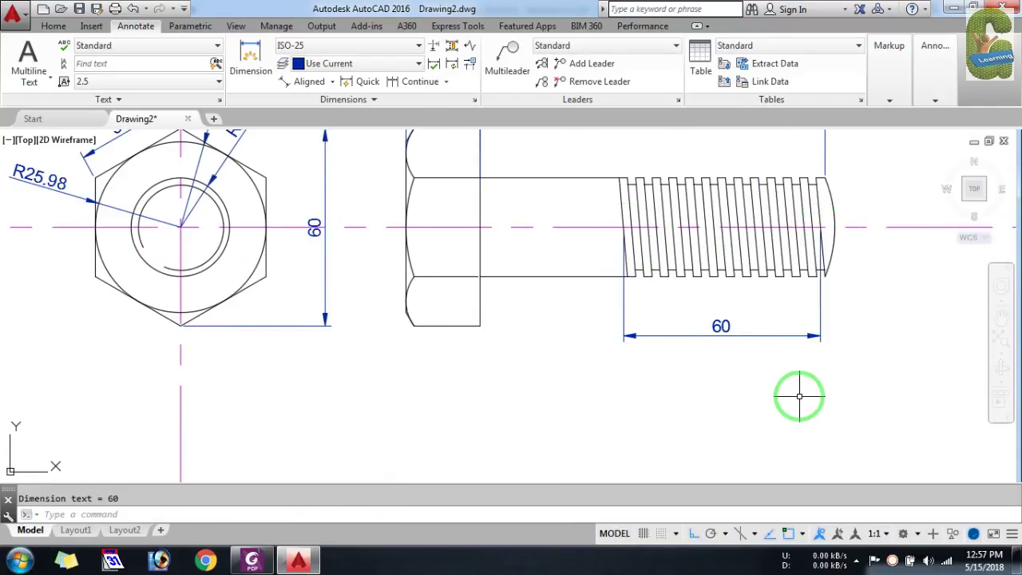
scroll(760, 429, down, 1)
scroll(604, 320, down, 2)
Step: Dimension the 30 shank diameter, redoing it after an inaccurate 30.01 result
key(Return)
click(533, 287)
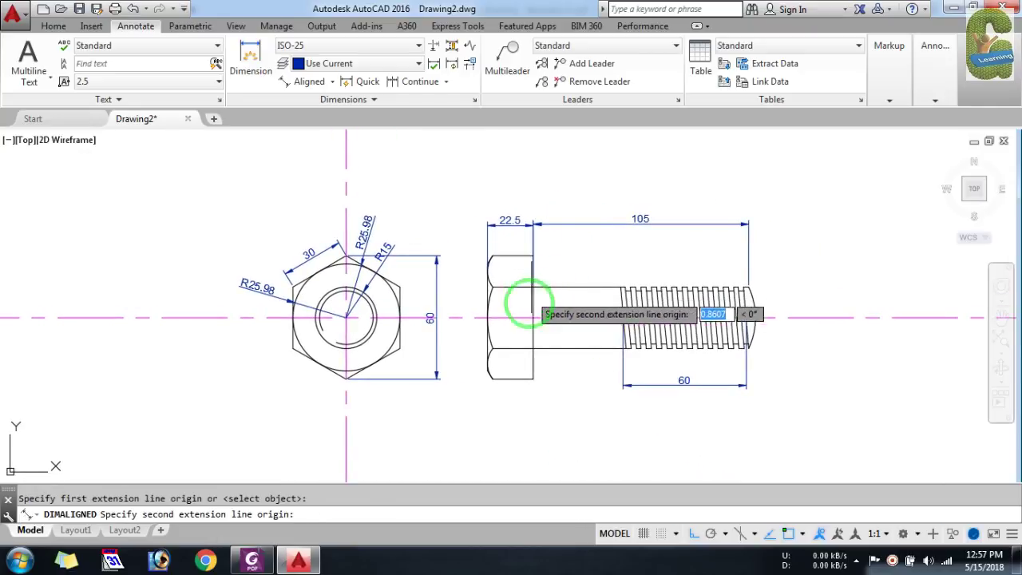
click(533, 348)
scroll(571, 309, up, 2)
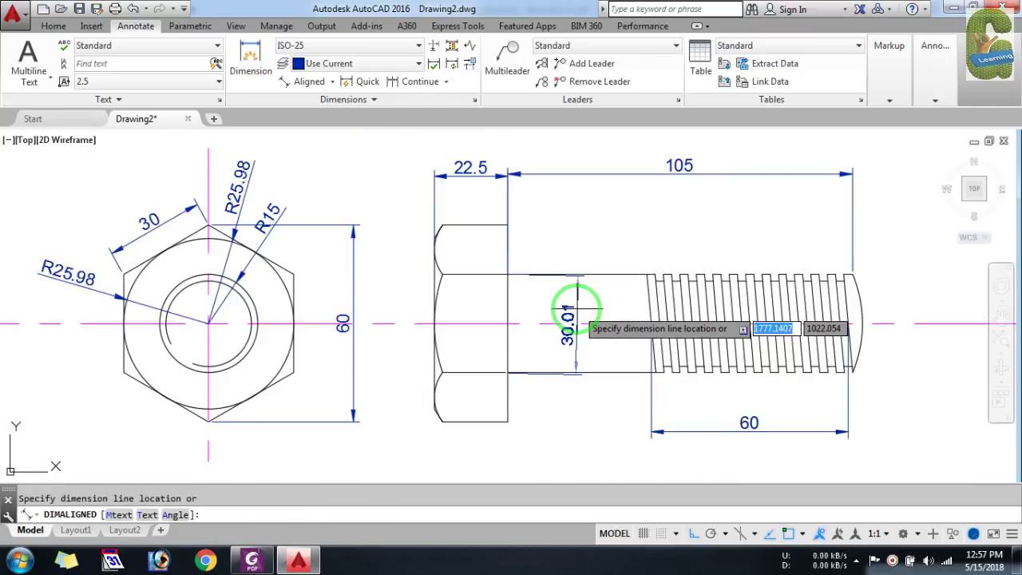
key(Escape)
key(Return)
click(508, 274)
scroll(521, 365, up, 4)
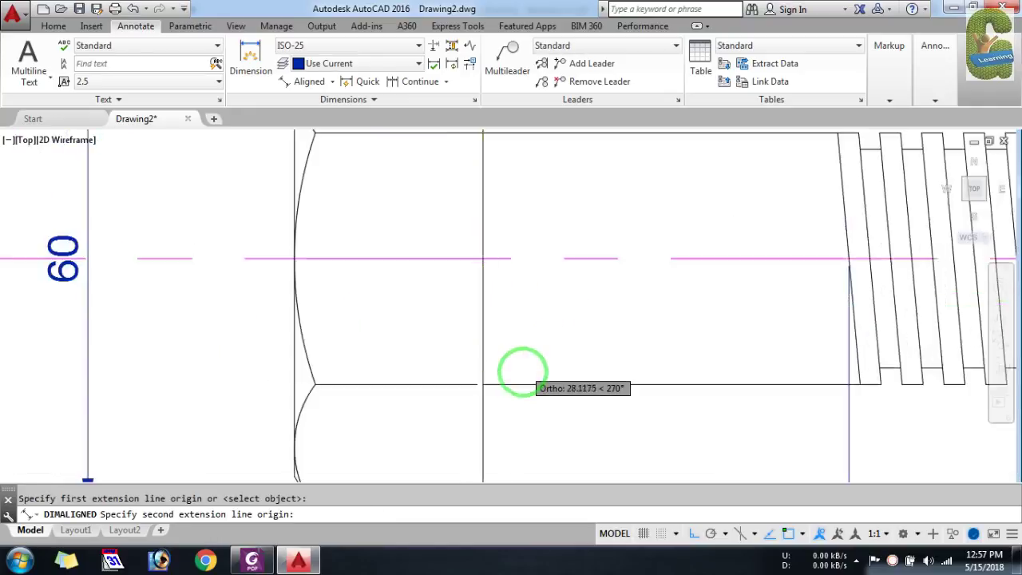
scroll(459, 395, up, 2)
click(459, 394)
click(698, 361)
key(Escape)
Step: Try stretching the shank's bottom line, then cancel and look over the view
click(433, 393)
click(449, 394)
scroll(459, 394, down, 3)
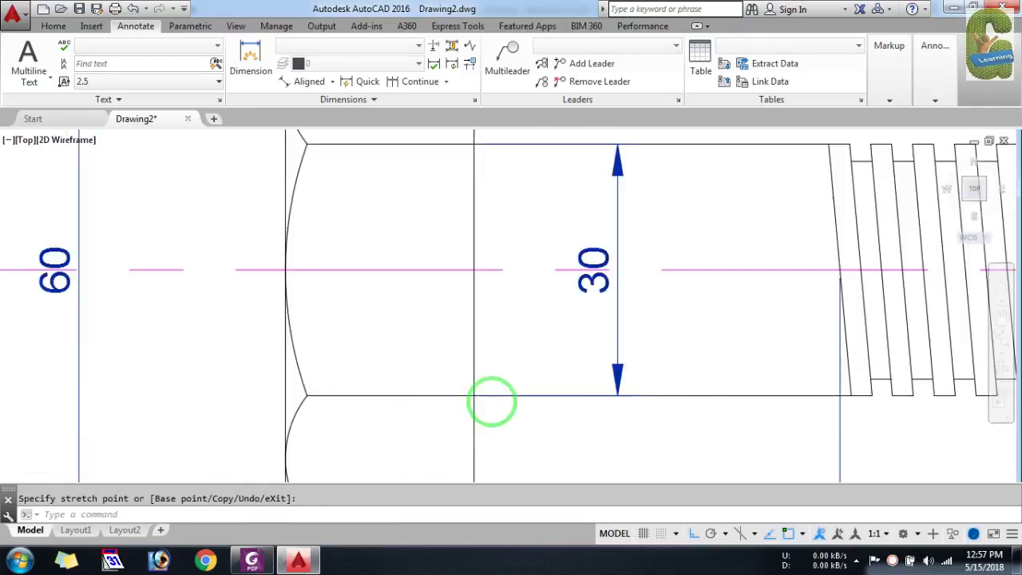
key(Escape)
scroll(495, 401, down, 4)
scroll(565, 259, down, 2)
scroll(582, 365, up, 2)
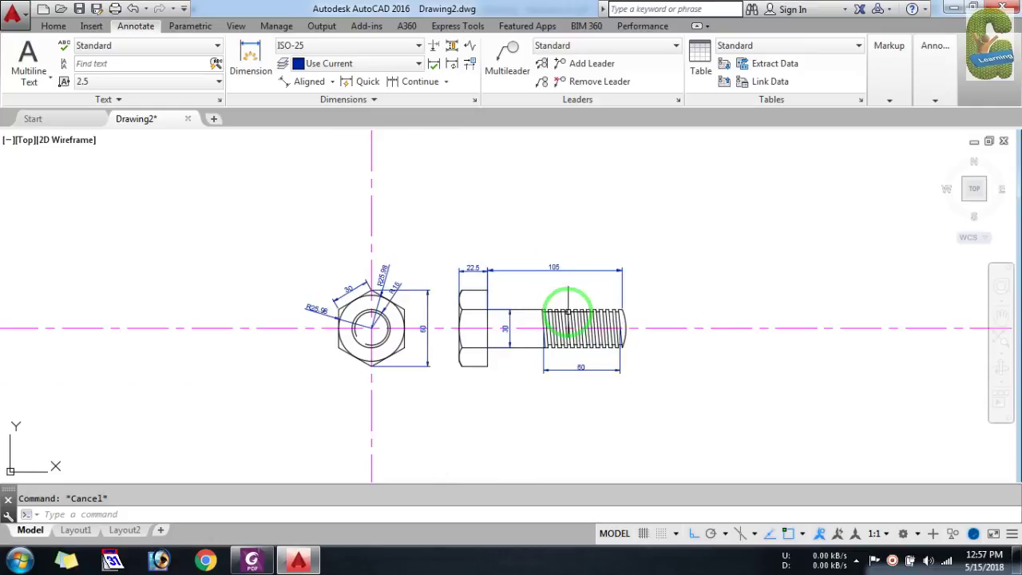
scroll(591, 432, down, 2)
scroll(579, 411, up, 2)
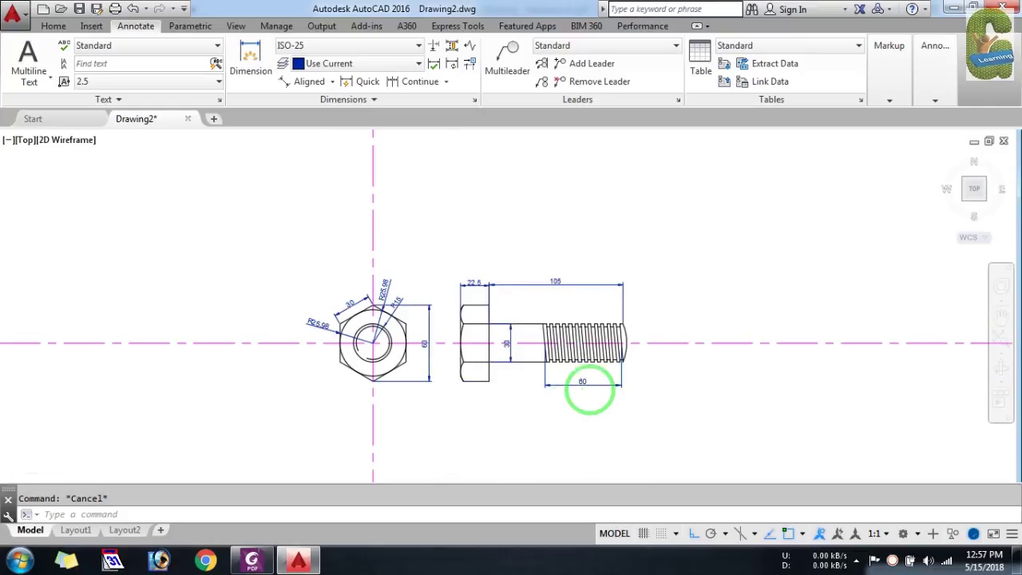
scroll(587, 406, up, 1)
scroll(603, 419, up, 1)
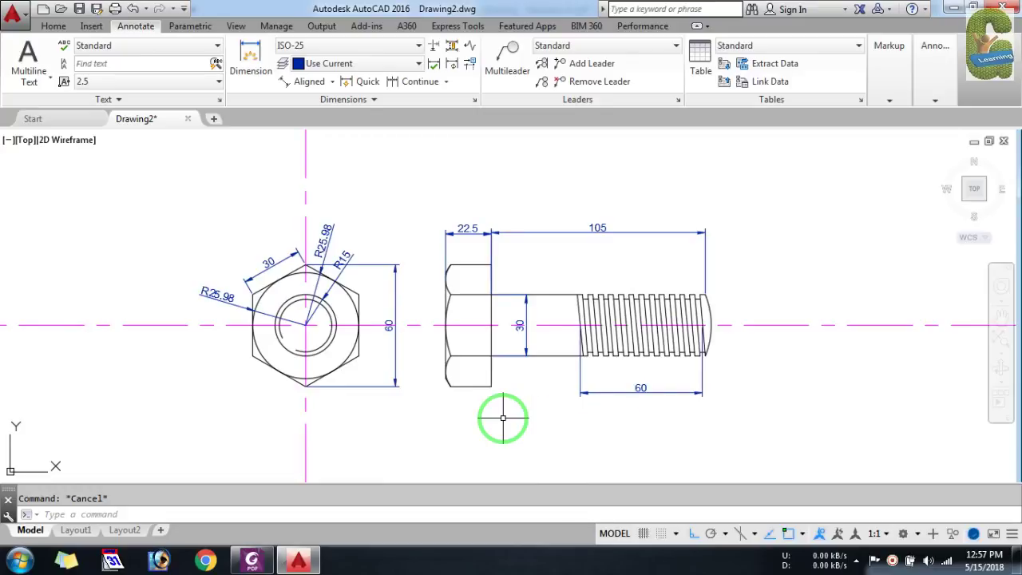
scroll(502, 417, down, 2)
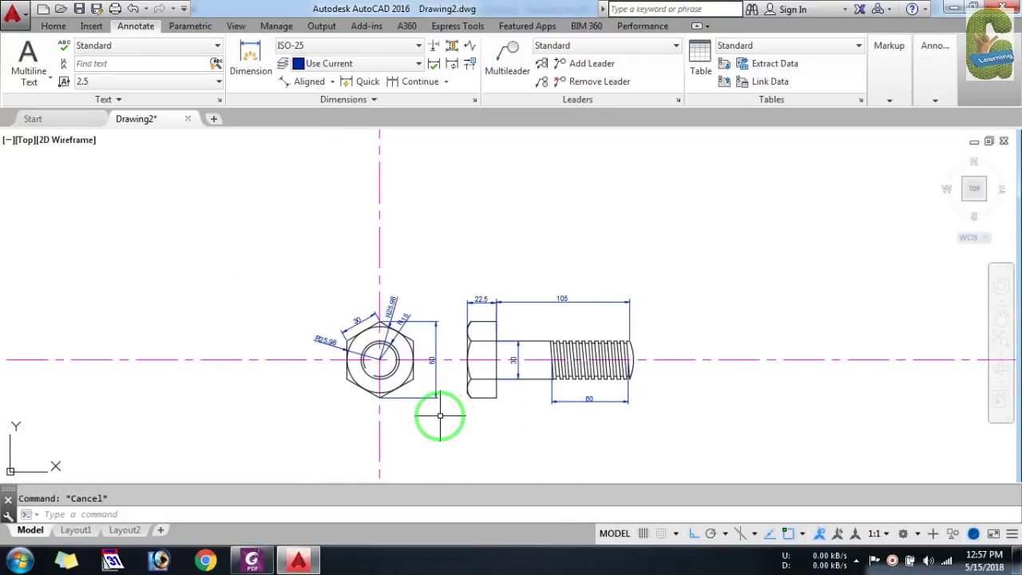
scroll(440, 416, up, 2)
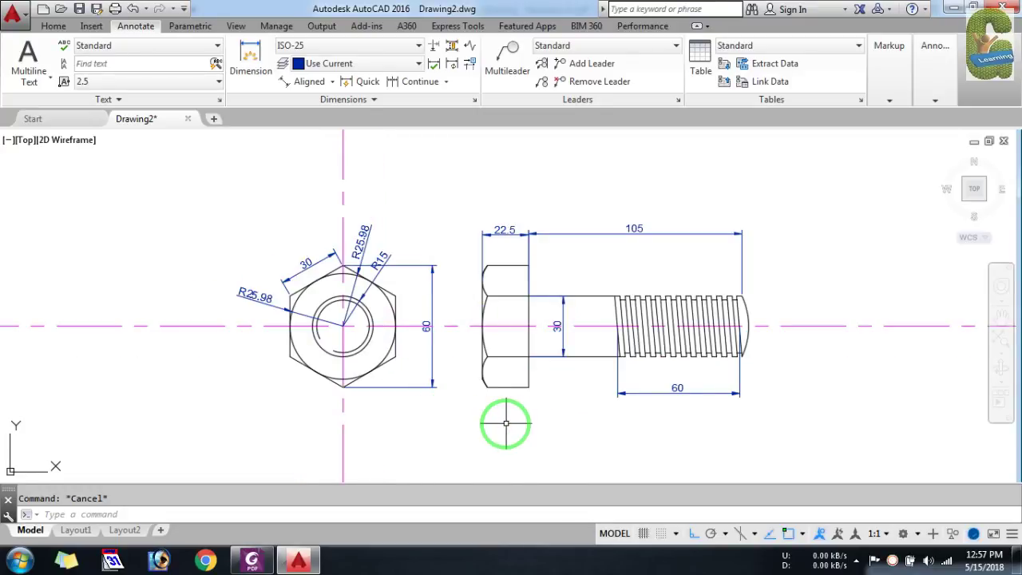